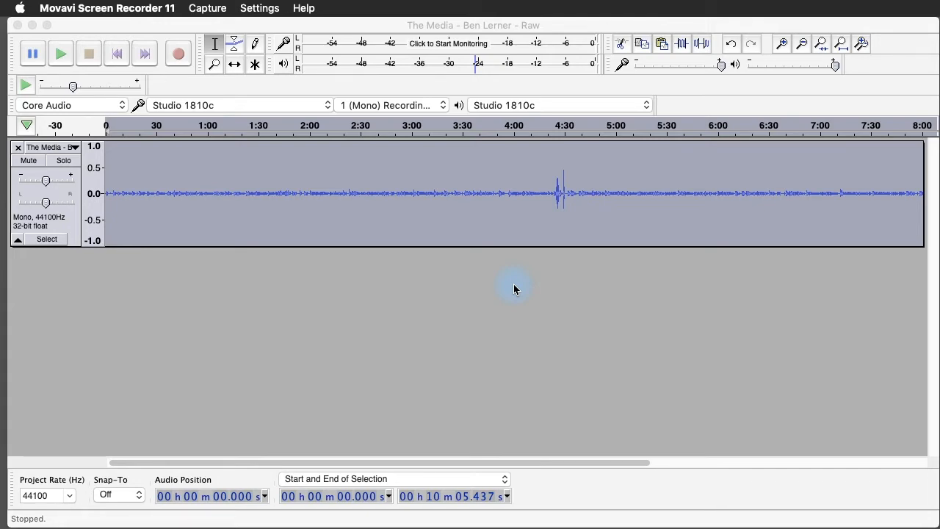
# - Play back the opening seconds of the raw recording to judge its volume
pyautogui.click(389, 23)
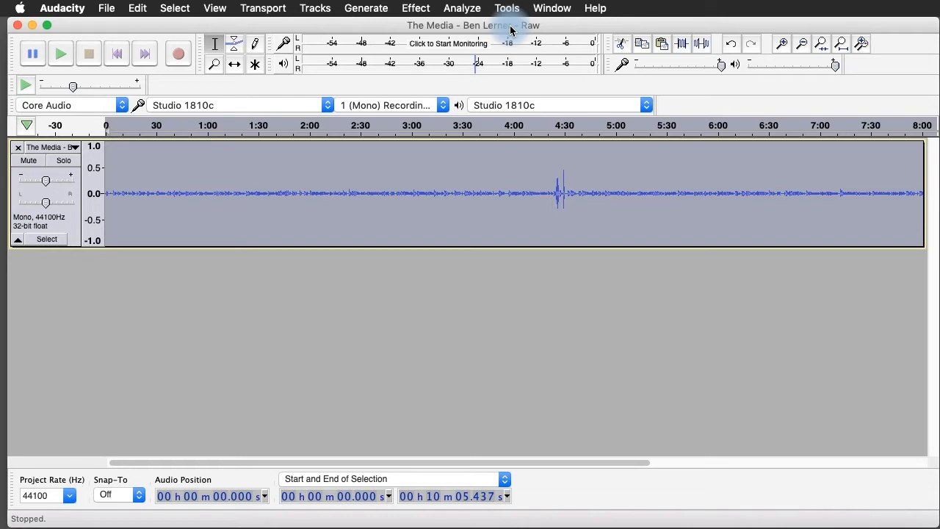
pyautogui.click(63, 55)
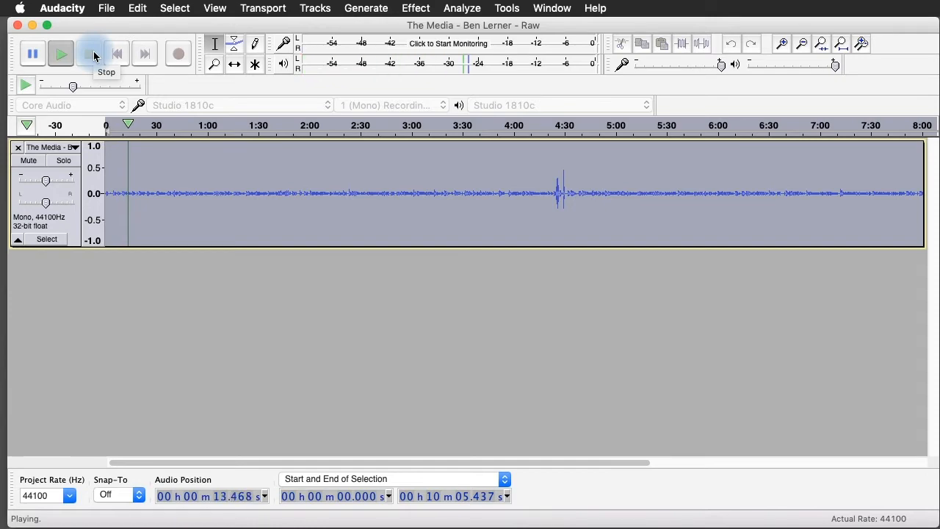
pyautogui.click(94, 55)
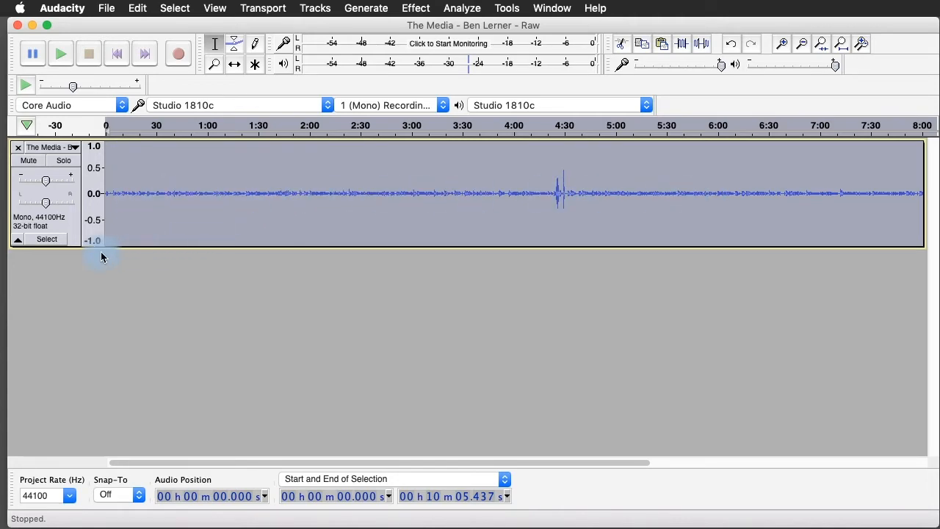
# - Increase the track's height and select the loud peaks from about 4:18 to 4:38
pyautogui.moveTo(94, 247); pyautogui.dragTo(94, 286)
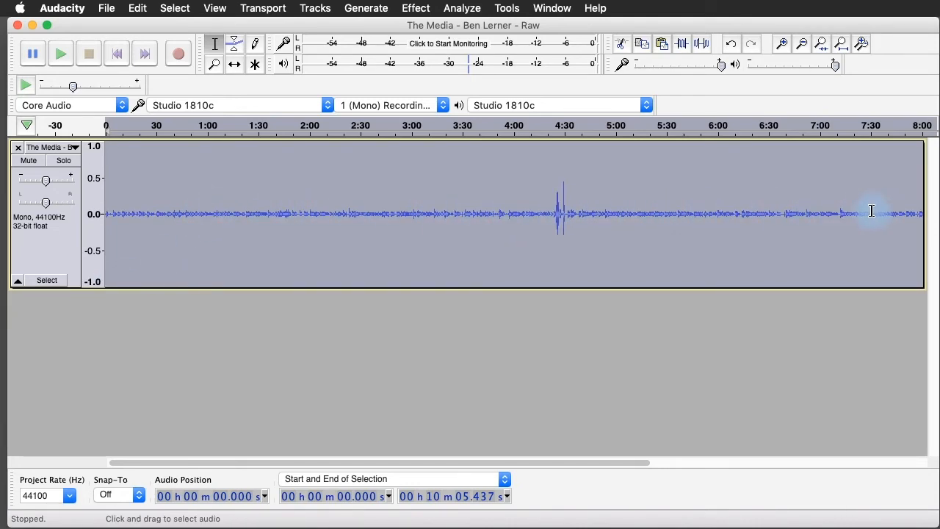
pyautogui.click(544, 198)
pyautogui.moveTo(549, 198); pyautogui.dragTo(579, 204)
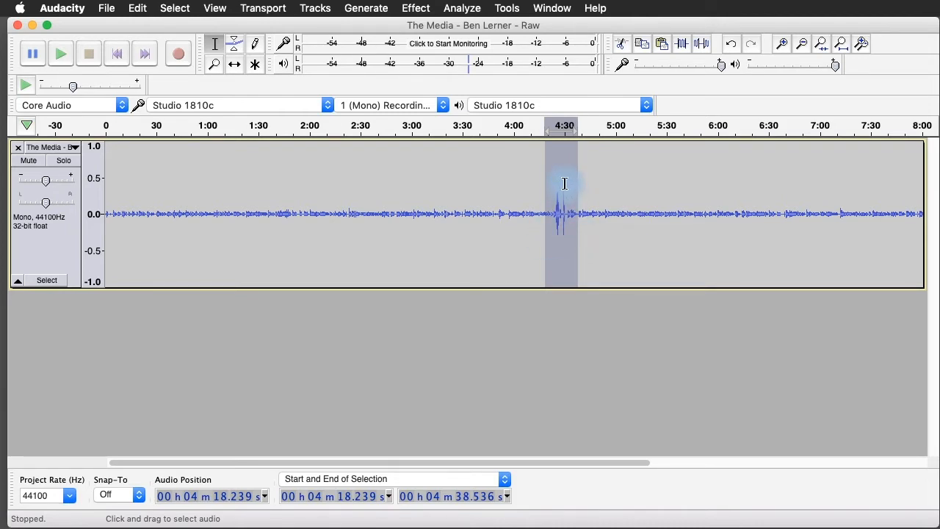
# - Normalize the entire recording with the loud peaks still in it
pyautogui.click(506, 166)
pyautogui.press('super+a')
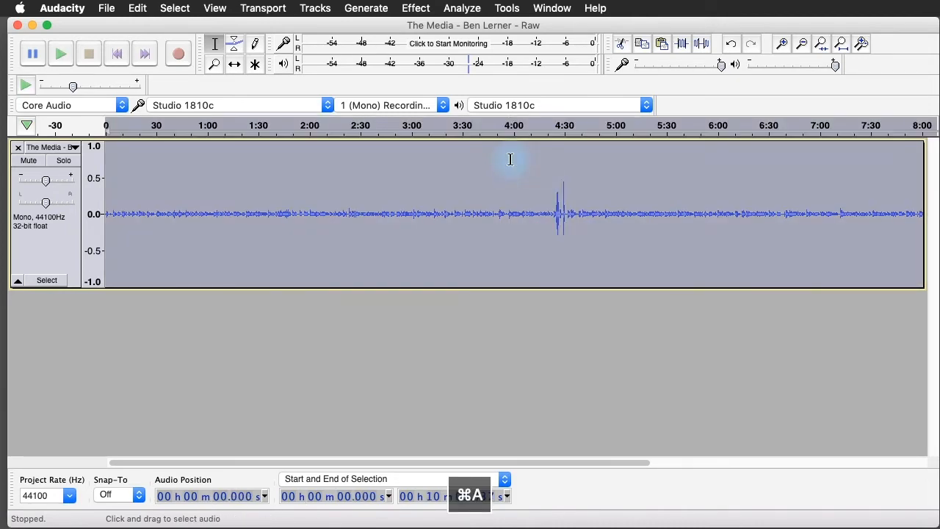
pyautogui.click(417, 8)
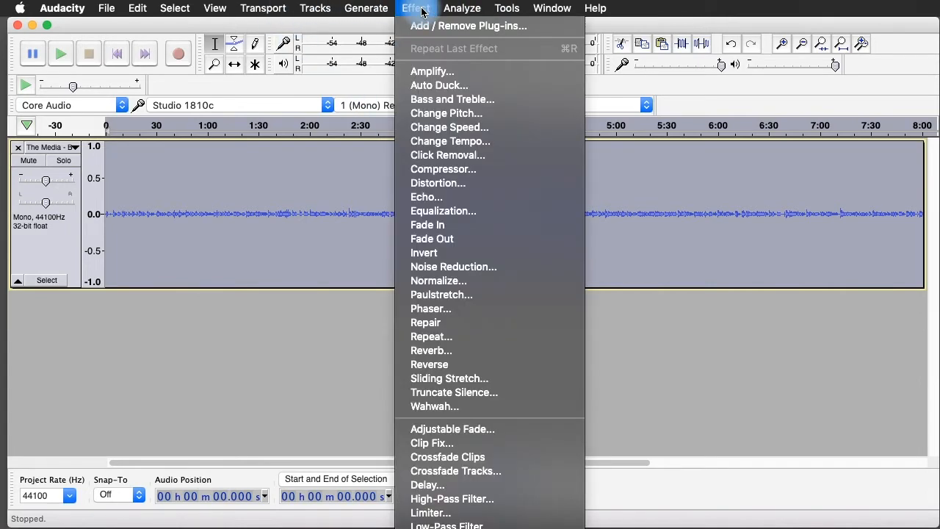
pyautogui.click(446, 281)
pyautogui.click(609, 316)
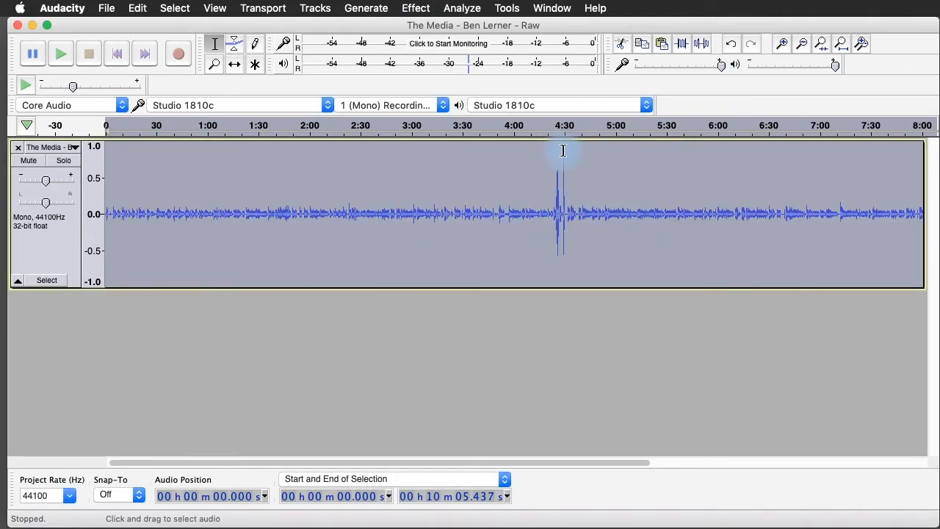
# - Mark the tall spike near 4:30 and undo the normalization
pyautogui.moveTo(568, 153); pyautogui.dragTo(561, 152)
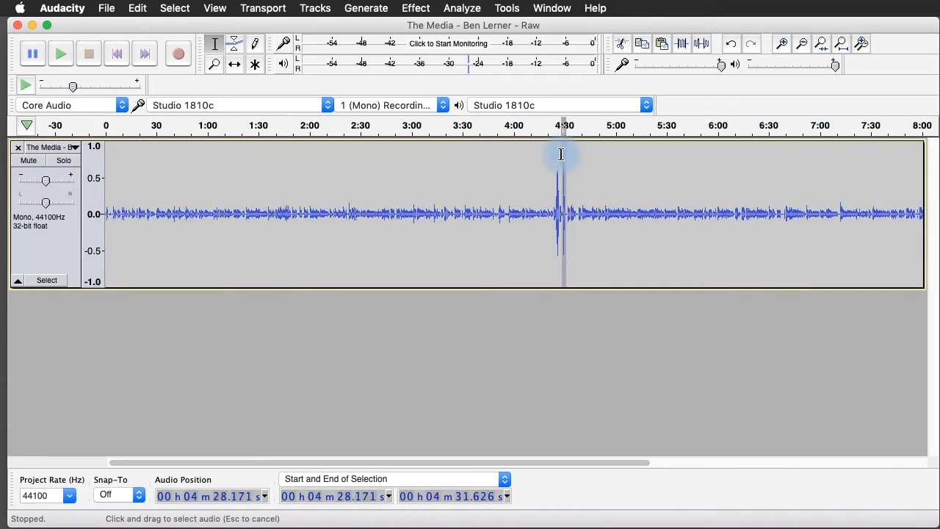
pyautogui.click(569, 158)
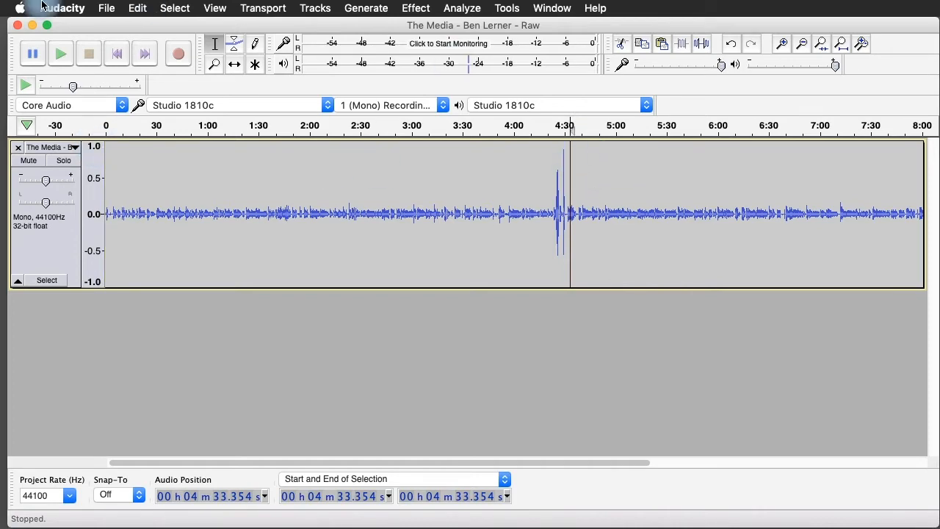
pyautogui.click(141, 8)
pyautogui.click(151, 26)
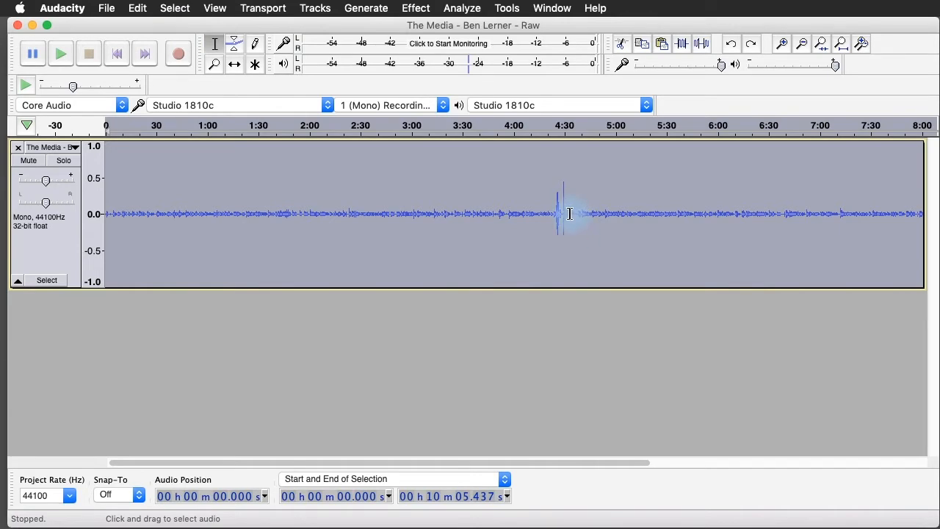
# - Examine the loud peaks between 4:25 and 4:30 up close and listen to that passage from about 4:20
pyautogui.click(782, 44)
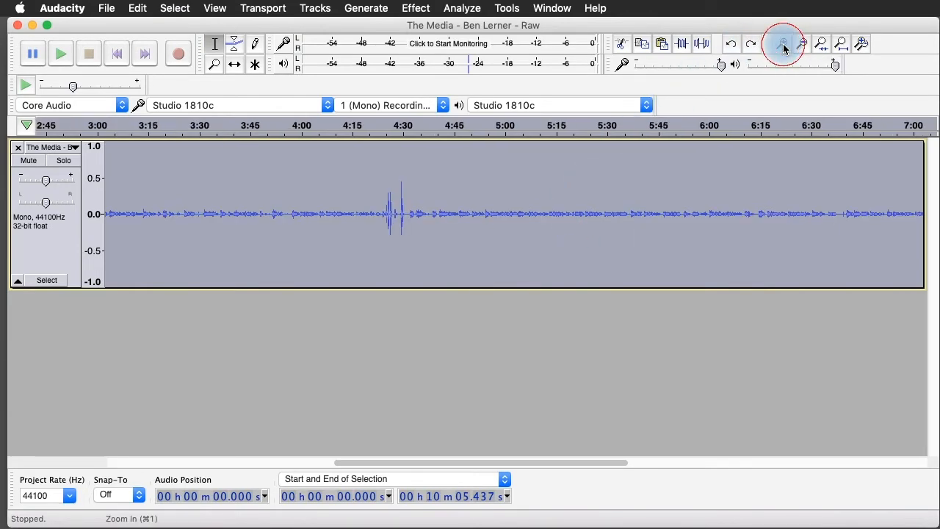
pyautogui.click(214, 64)
pyautogui.moveTo(350, 201); pyautogui.dragTo(476, 241)
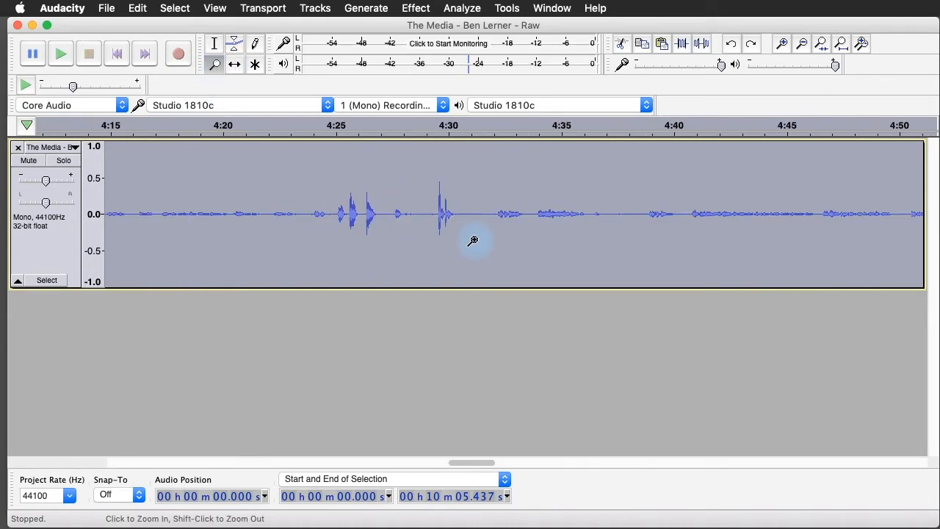
pyautogui.click(227, 124)
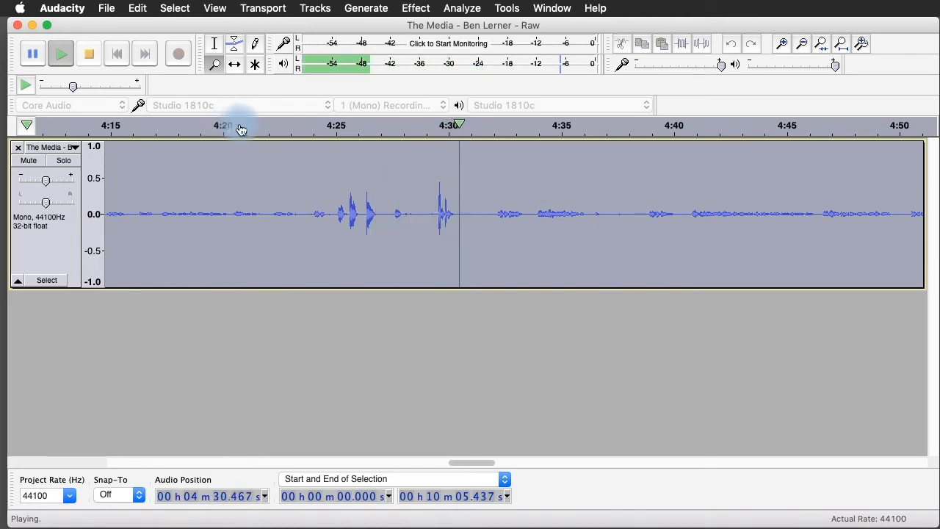
pyautogui.click(94, 59)
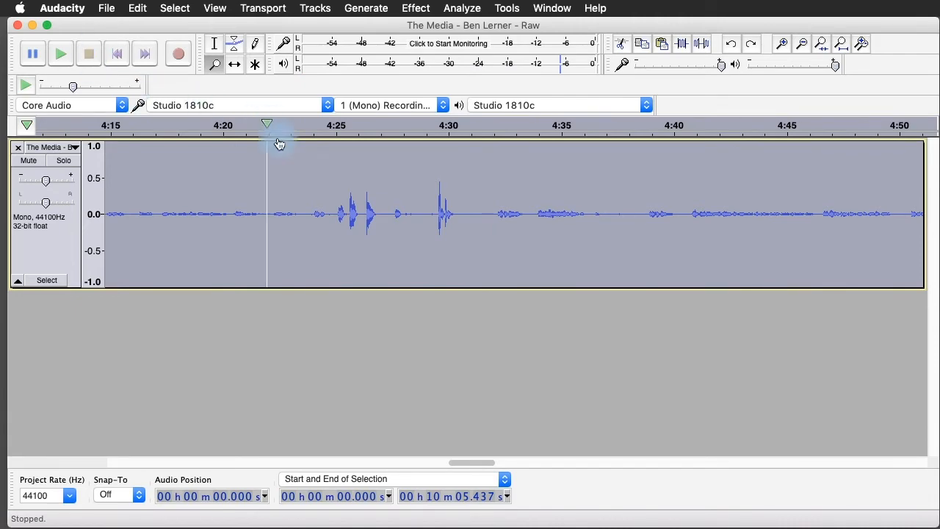
# - Delete the audio containing the loud peaks, from about 4:24.7 to 4:31.7
pyautogui.click(215, 43)
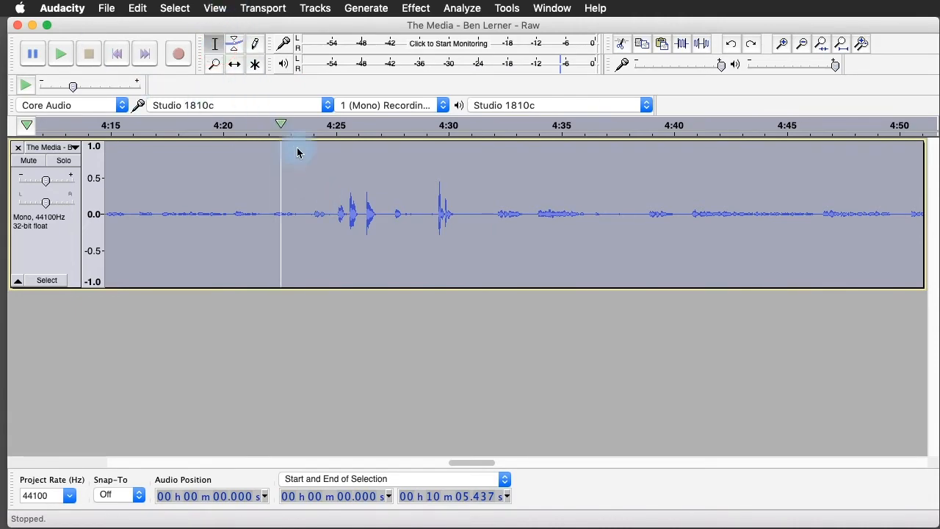
pyautogui.moveTo(329, 196); pyautogui.dragTo(485, 198)
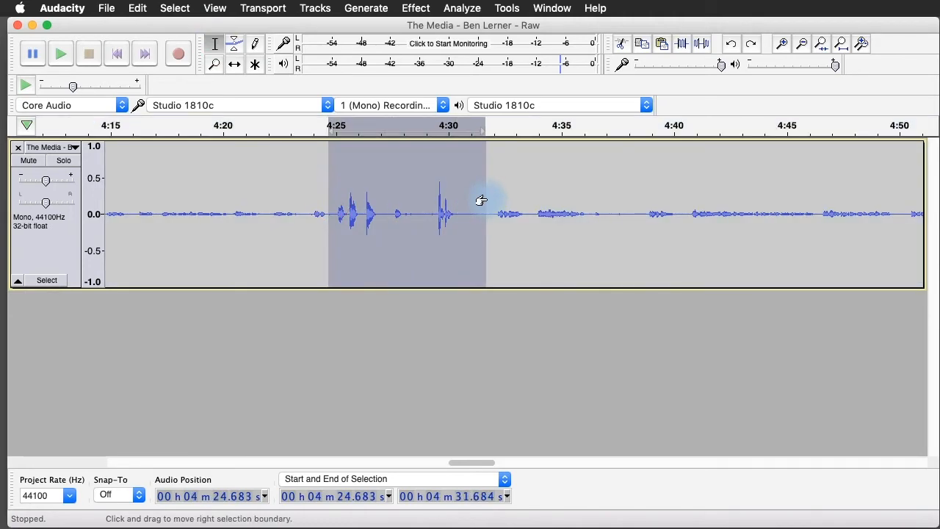
pyautogui.press('BackSpace')
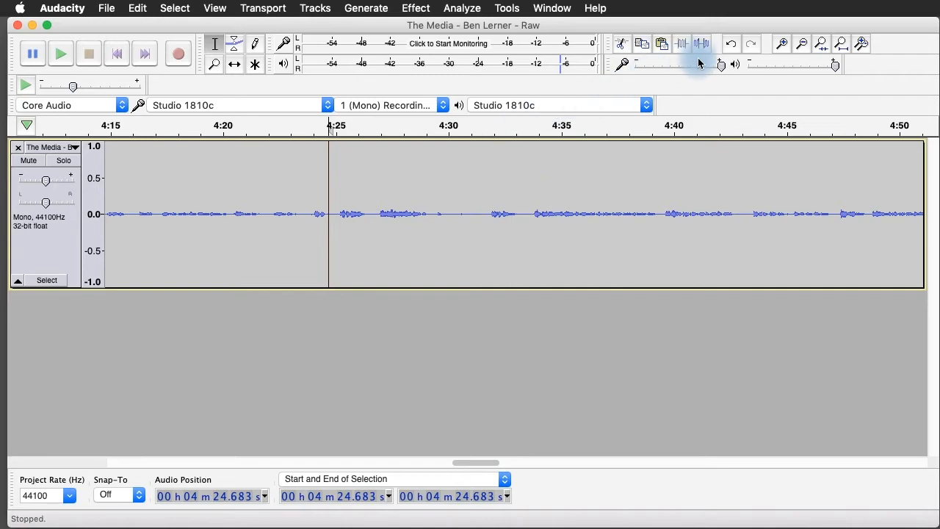
# - Normalize the entire track to a peak amplitude of -1.0 dB with DC offset removed
pyautogui.click(841, 43)
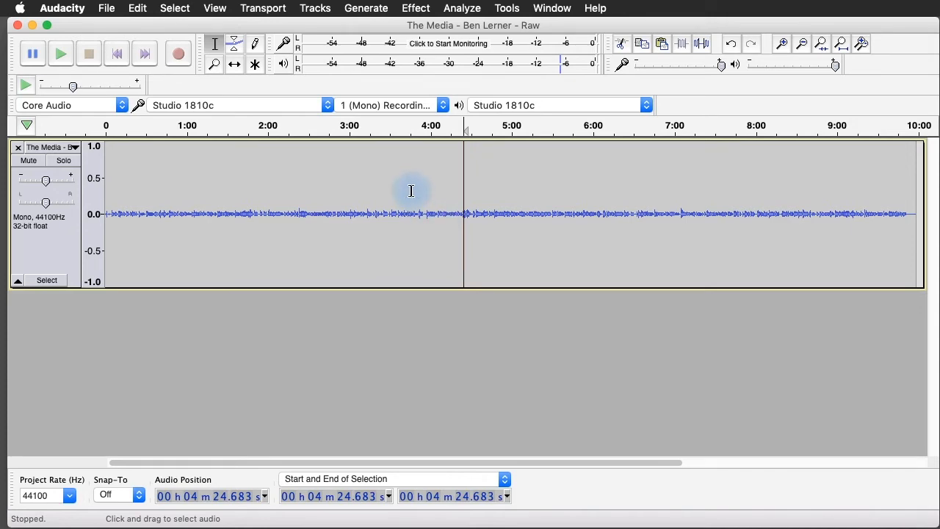
pyautogui.press('super+a')
pyautogui.click(415, 8)
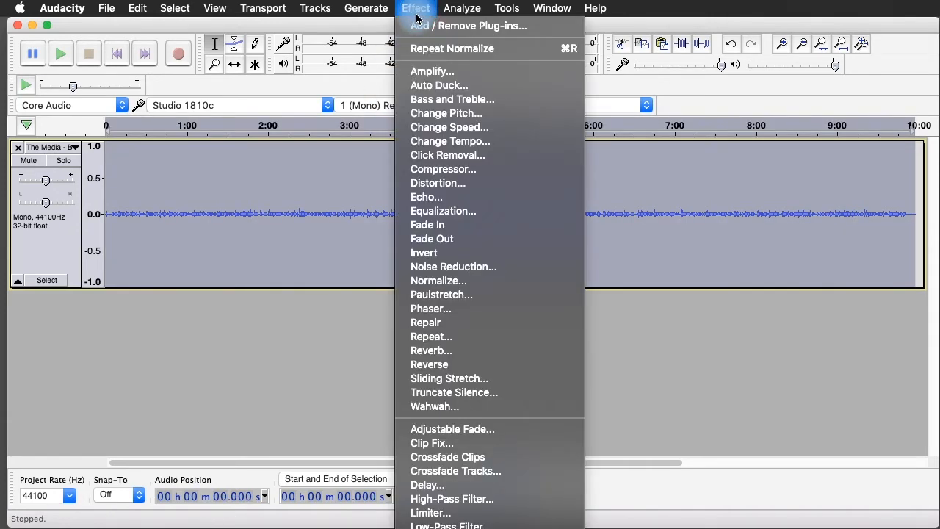
pyautogui.click(435, 281)
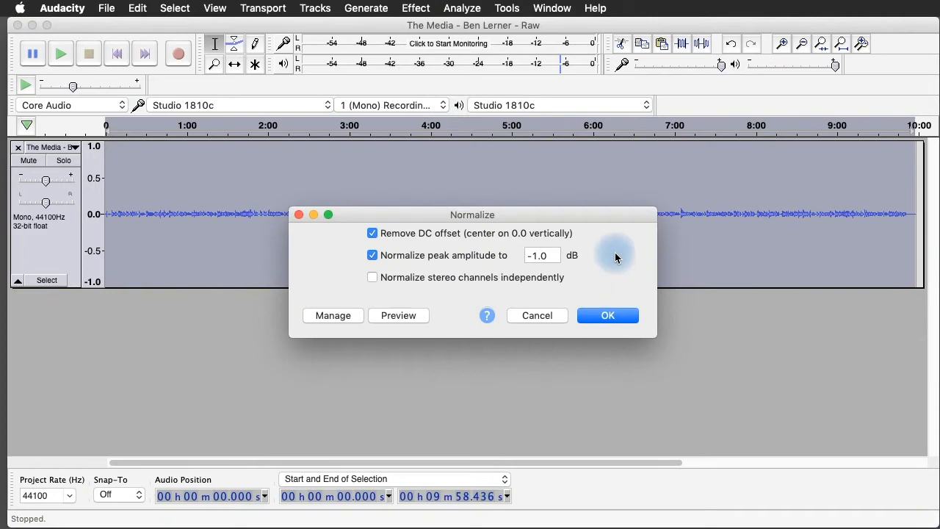
pyautogui.click(608, 315)
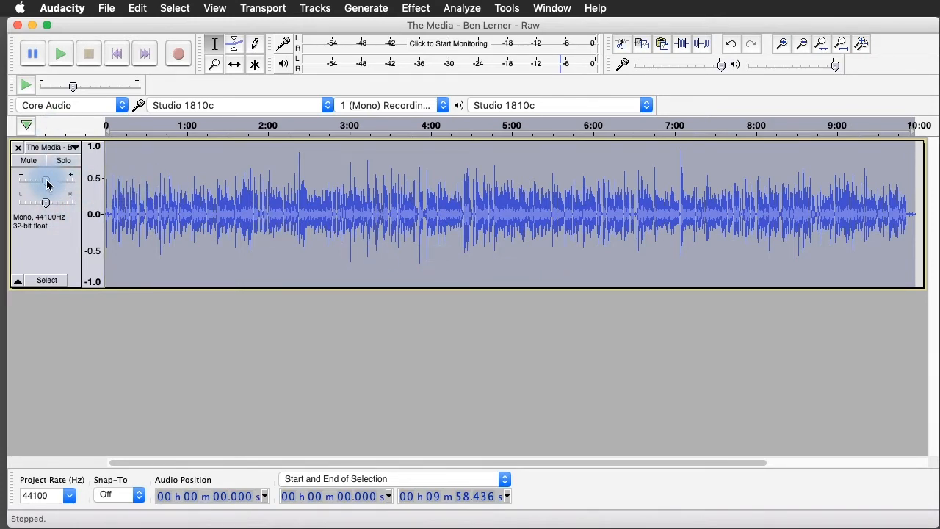
# - Lower the track gain slightly and play back the opening seconds of the normalized recording
pyautogui.moveTo(47, 182); pyautogui.dragTo(39, 180)
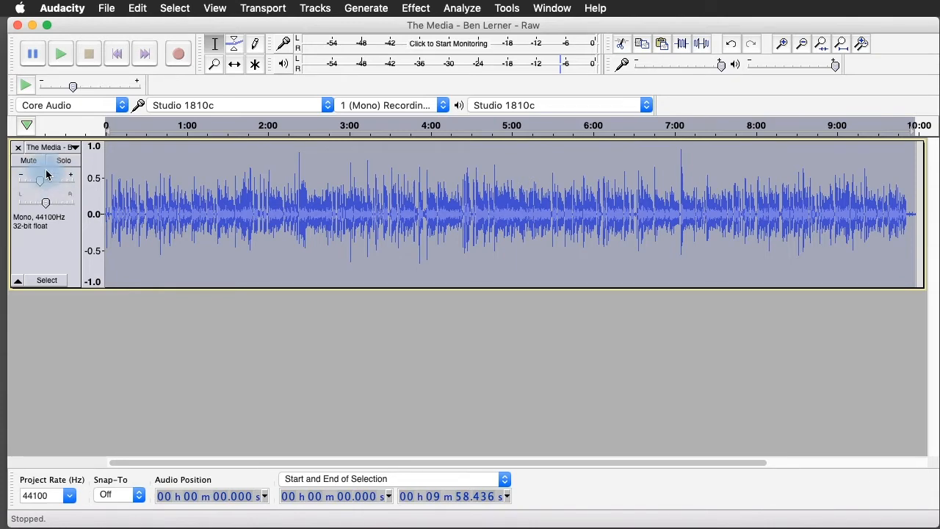
pyautogui.click(62, 54)
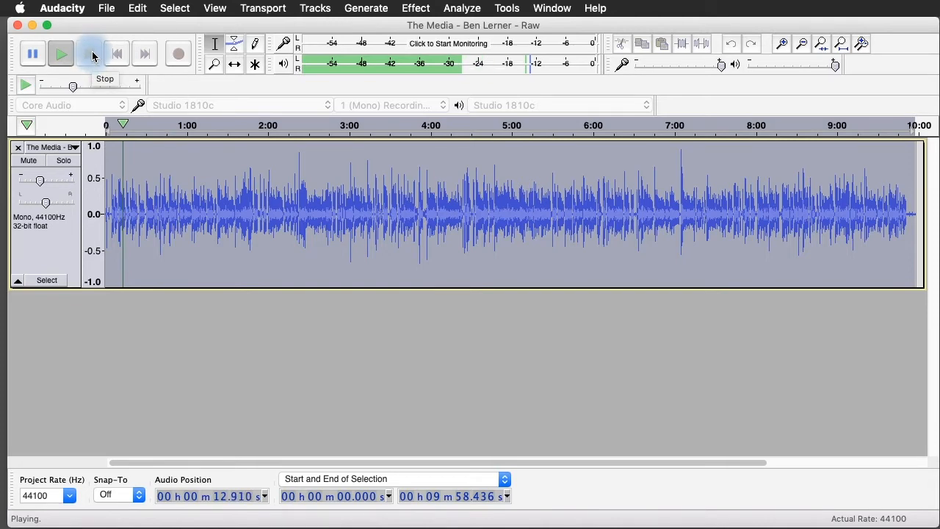
pyautogui.click(93, 56)
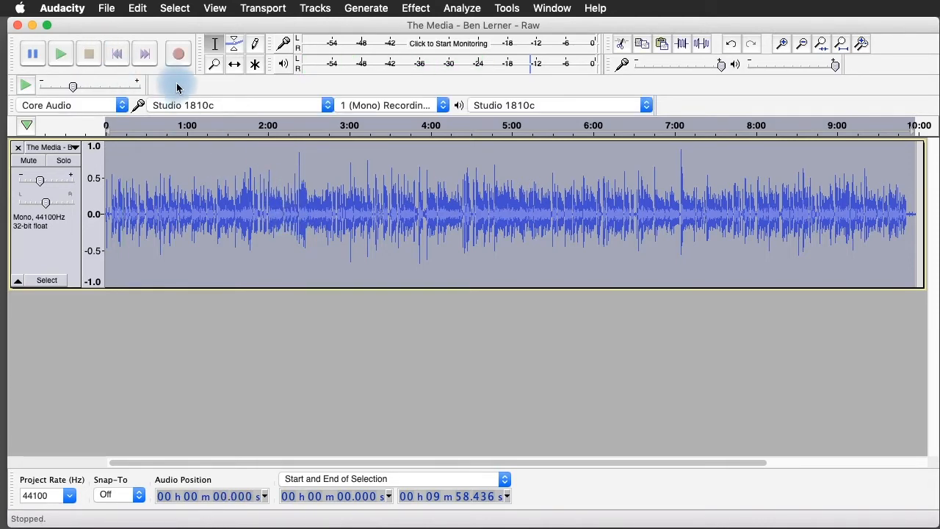
# - Examine the first 16 seconds of the waveform and listen from about 4.5 seconds to find where the reading starts
pyautogui.click(214, 64)
pyautogui.moveTo(124, 210); pyautogui.dragTo(70, 208)
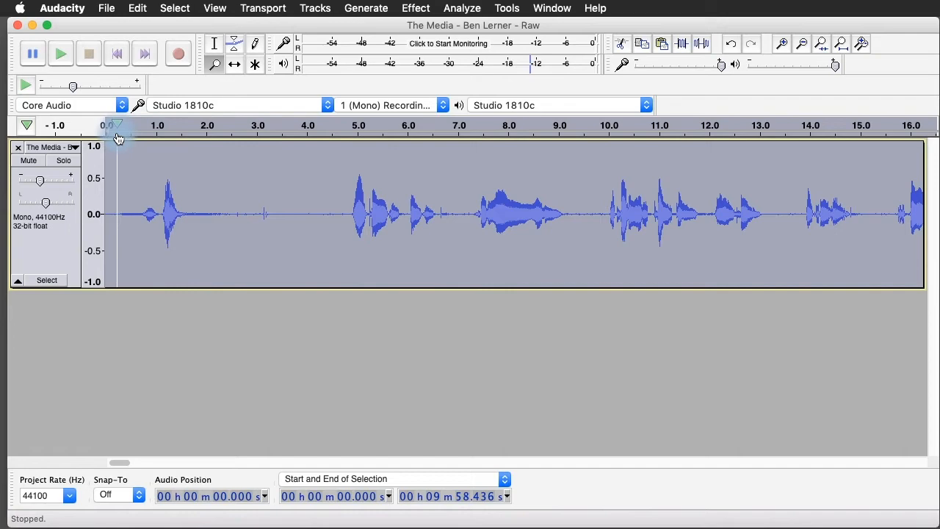
pyautogui.click(340, 135)
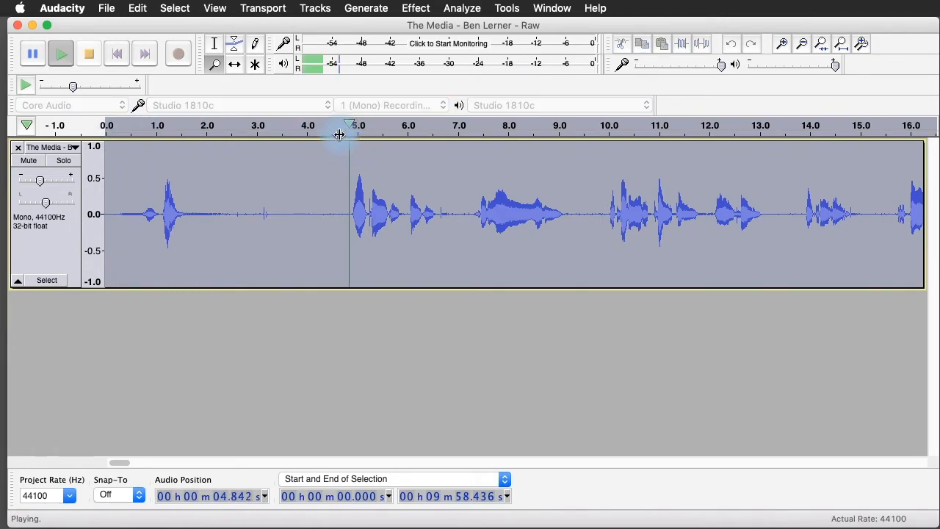
pyautogui.click(327, 133)
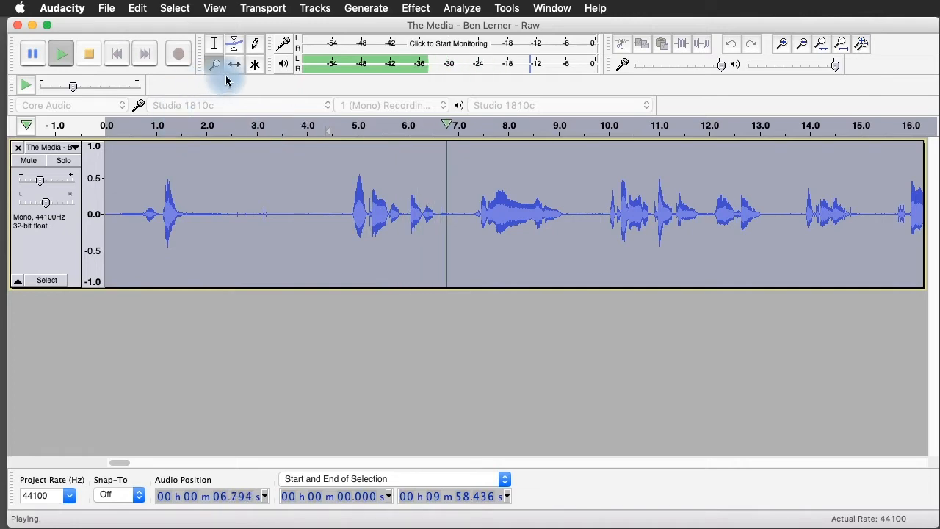
pyautogui.press('space')
# - Delete the first 3.4 seconds of the recording, before the reading starts
pyautogui.click(215, 44)
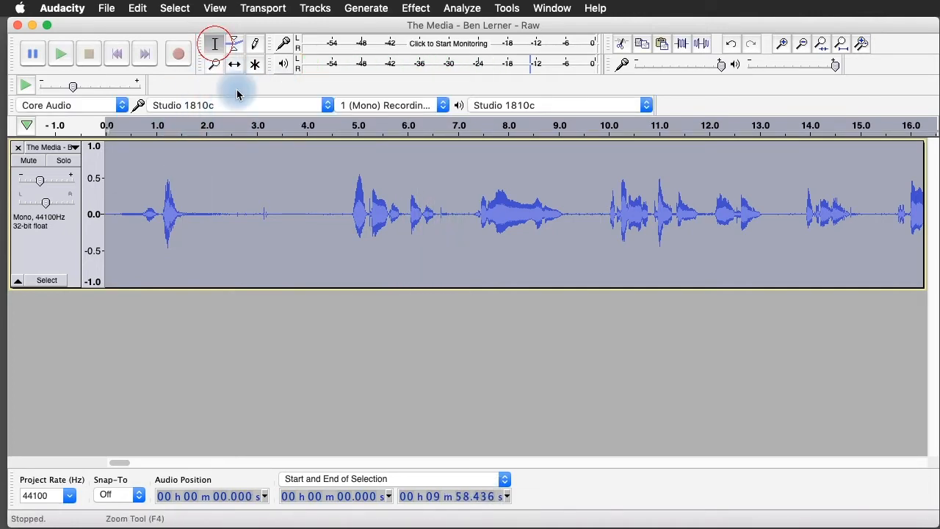
pyautogui.moveTo(278, 208); pyautogui.dragTo(12, 211)
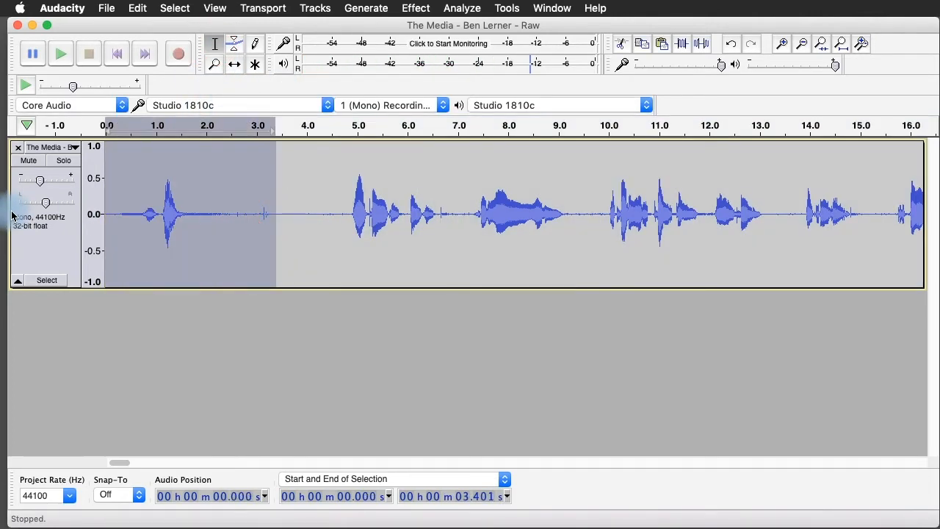
pyautogui.press('BackSpace')
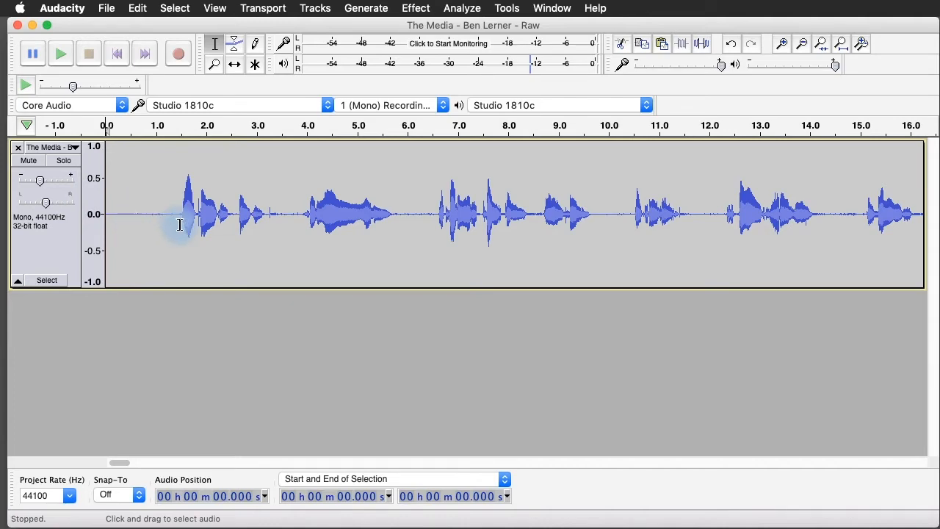
# - Capture a noise profile for Noise Reduction from the silent first 1.4 seconds of the track
pyautogui.moveTo(175, 213)
pyautogui.mouseDown()
pyautogui.moveTo(75, 210)
pyautogui.moveTo(104, 208)
pyautogui.mouseUp()
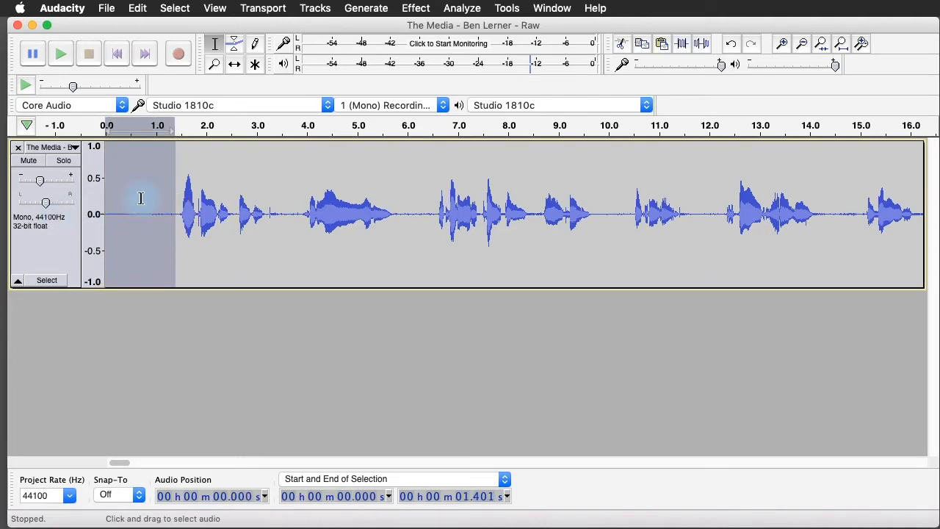
pyautogui.click(416, 8)
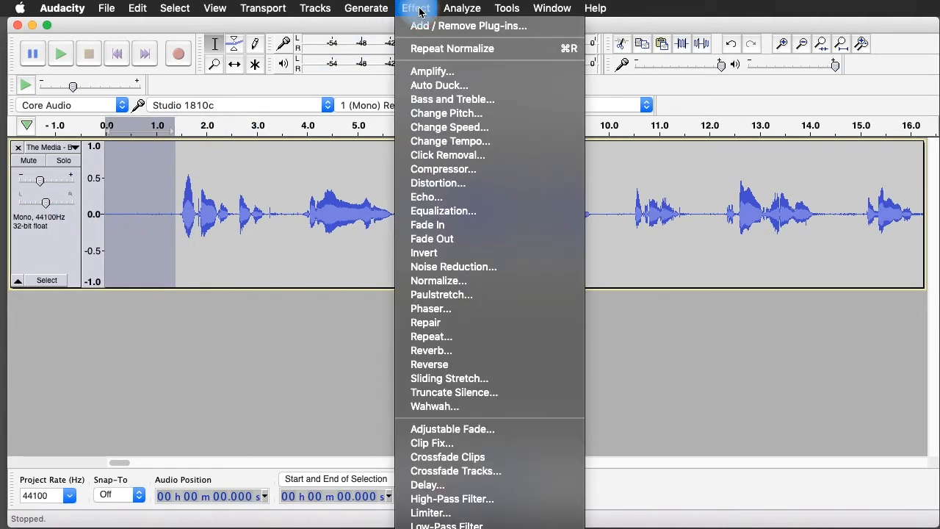
pyautogui.click(451, 266)
pyautogui.click(462, 197)
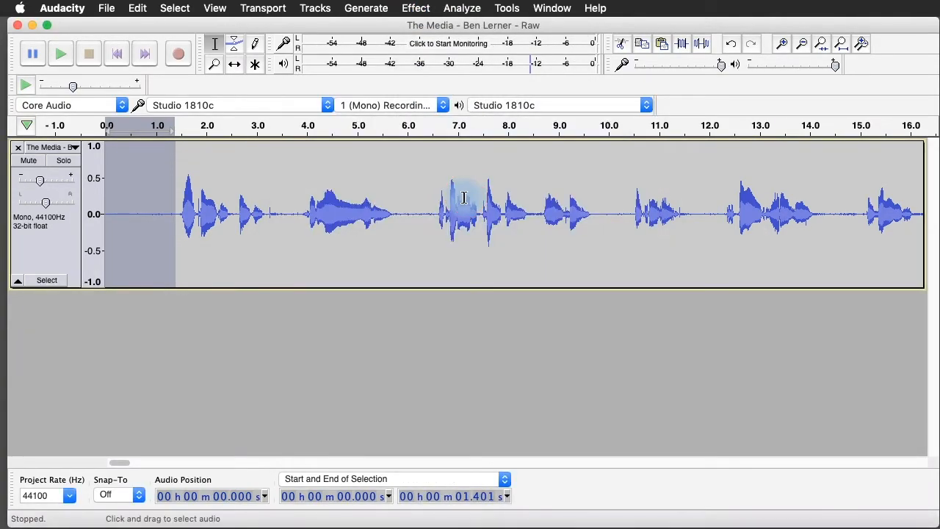
# - Apply Noise Reduction to the entire track with 9 dB reduction, sensitivity 6.00 and frequency smoothing 3
pyautogui.press('super+a')
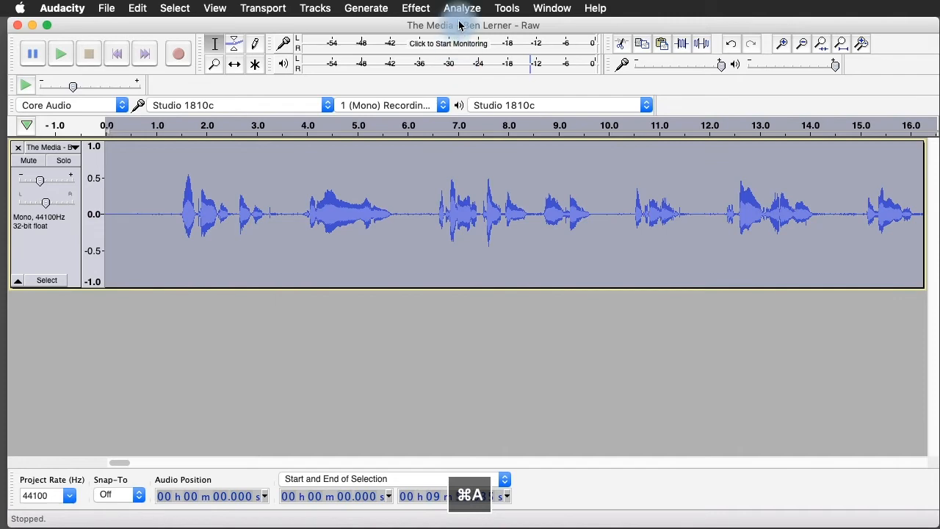
pyautogui.click(414, 8)
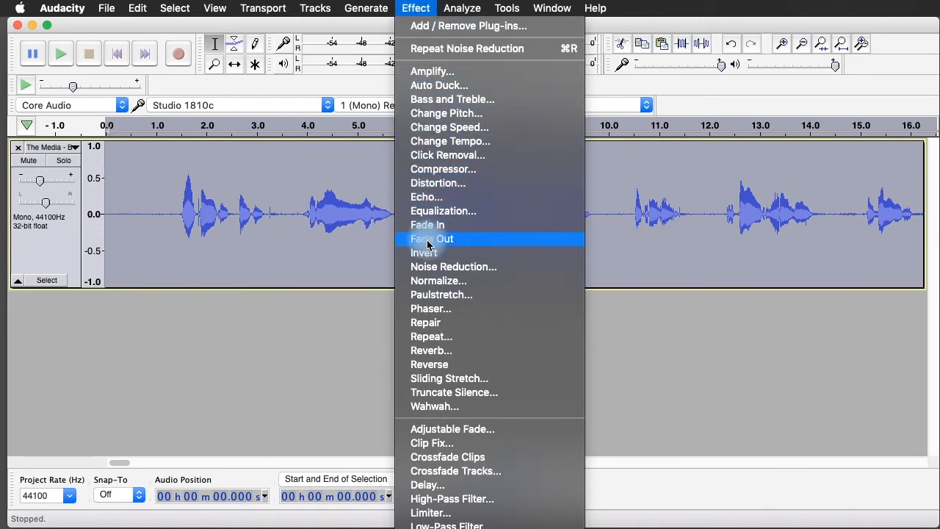
pyautogui.click(434, 267)
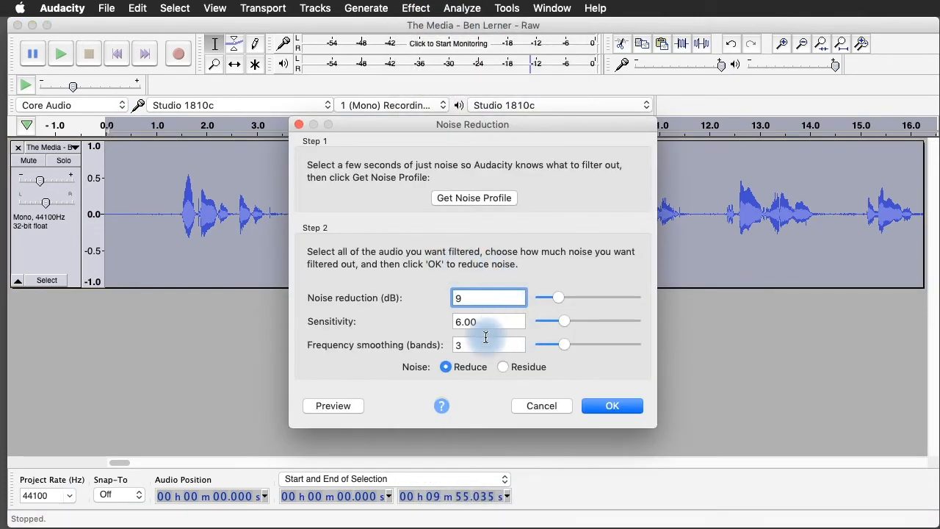
pyautogui.click(480, 299)
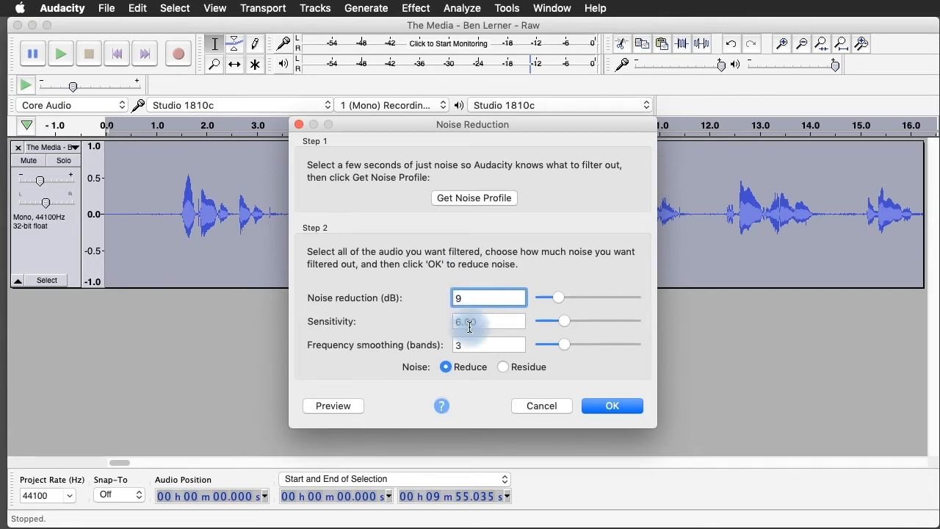
pyautogui.click(612, 406)
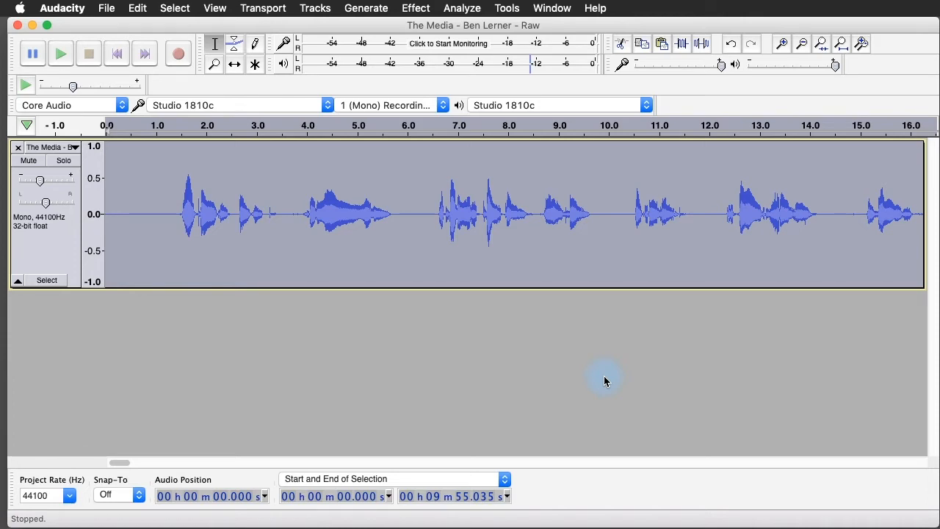
# - Listen to the noise-reduced recording from the start, then replay from about 1 second and 3.6 seconds to check the pauses
pyautogui.press('space')
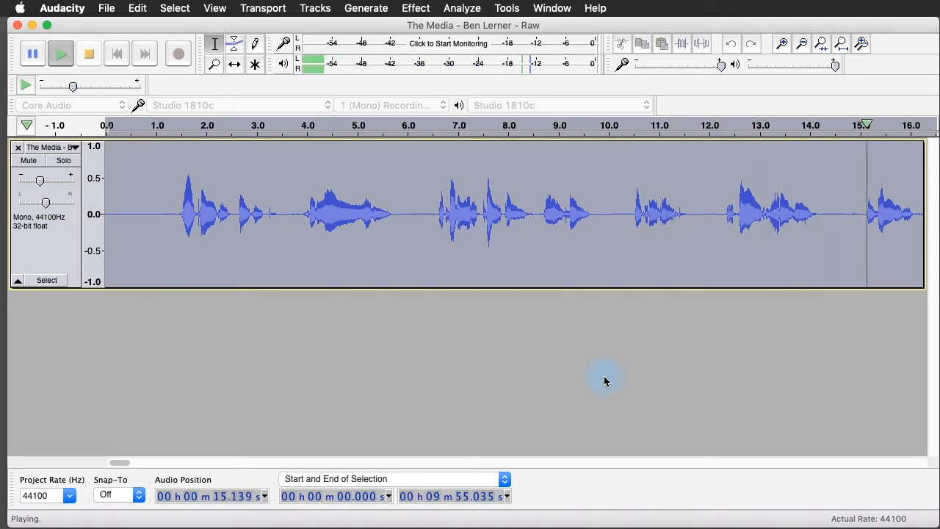
pyautogui.press('space')
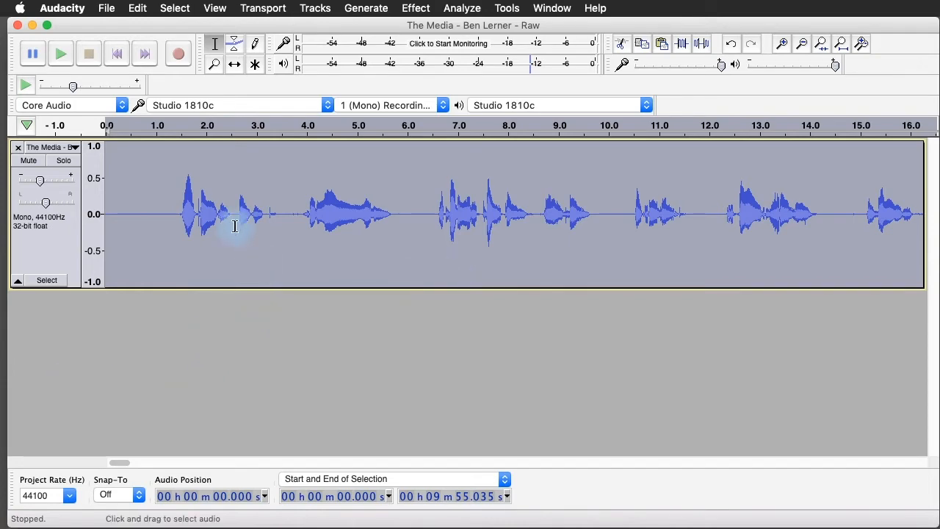
pyautogui.click(157, 211)
pyautogui.press('space')
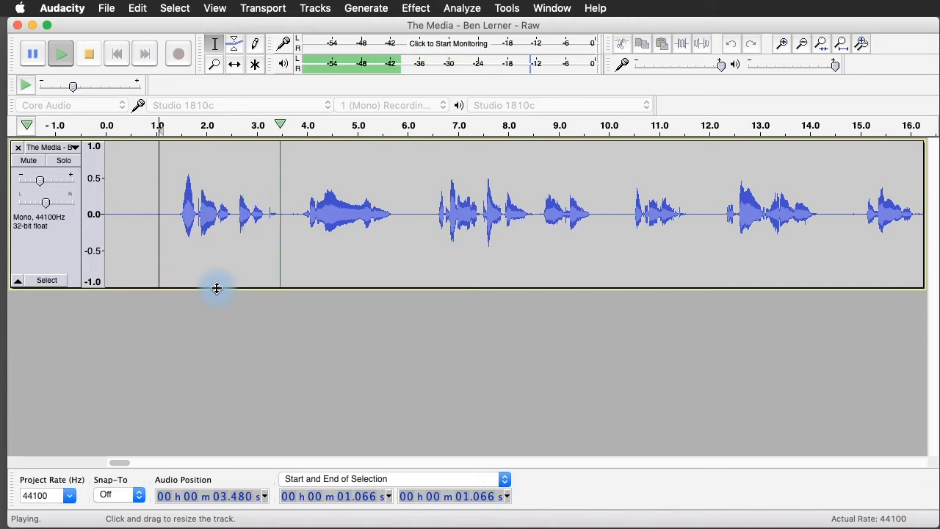
pyautogui.press('space')
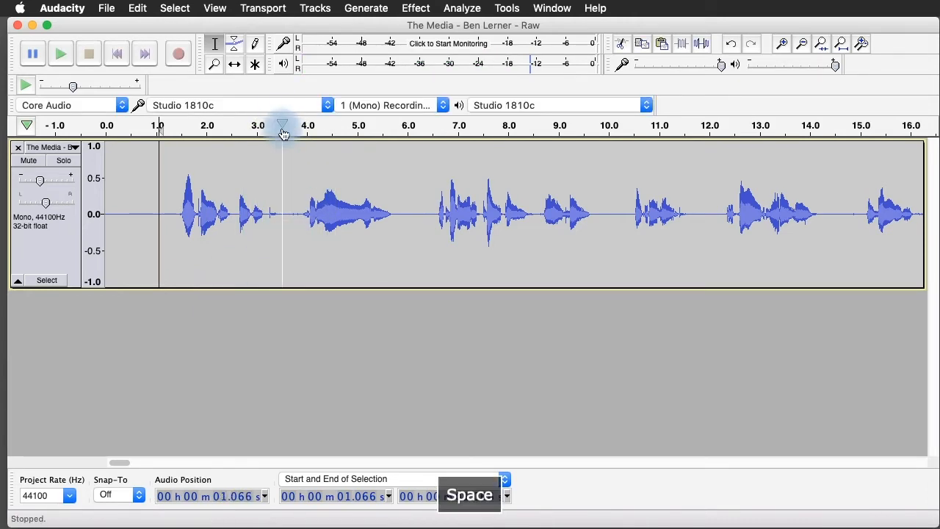
pyautogui.click(288, 130)
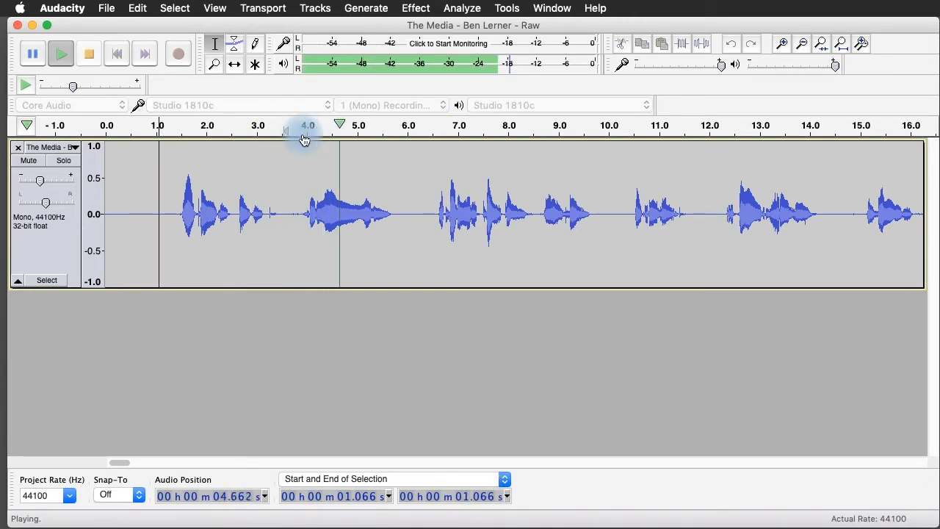
pyautogui.press('space')
# - Delete the short stretch between 3.72 and 3.89 seconds in the pause before the next phrase
pyautogui.click(783, 43)
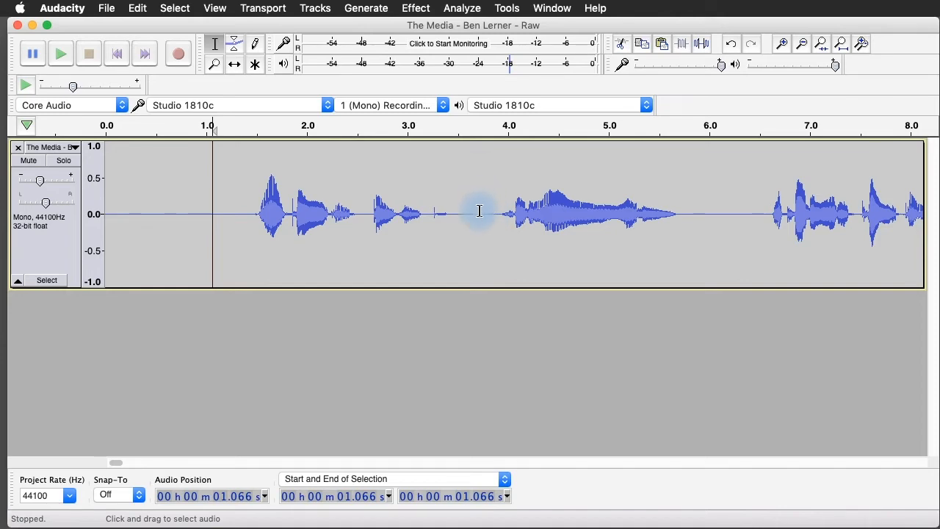
pyautogui.moveTo(481, 214); pyautogui.dragTo(498, 214)
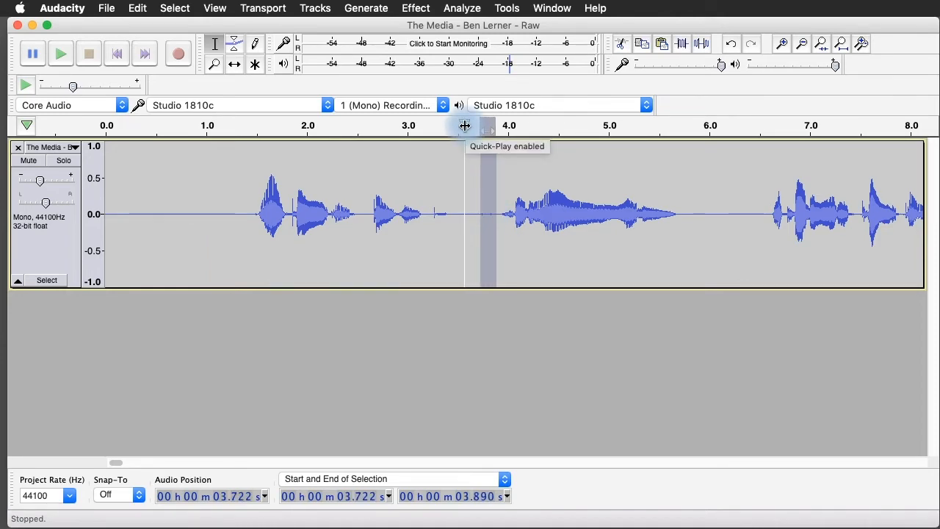
pyautogui.press('BackSpace')
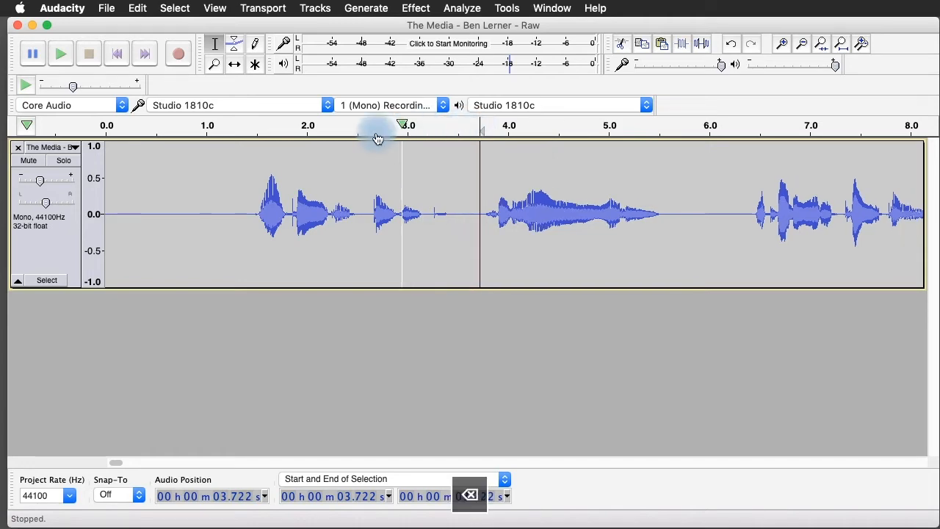
# - Delete the audio between 26.18 and 26.48 seconds in the pause and play the cut back from about 24.9 seconds
pyautogui.click(348, 127)
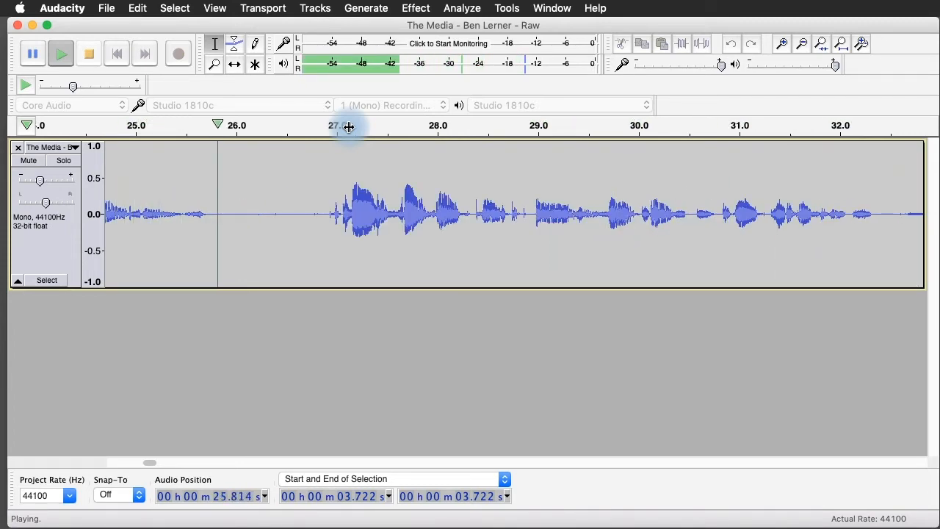
pyautogui.press('space')
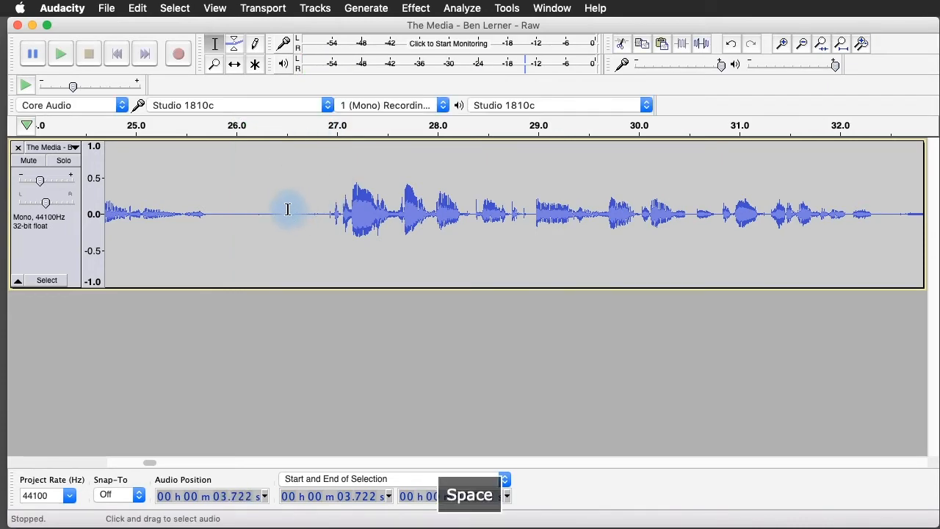
pyautogui.moveTo(285, 209); pyautogui.dragTo(255, 213)
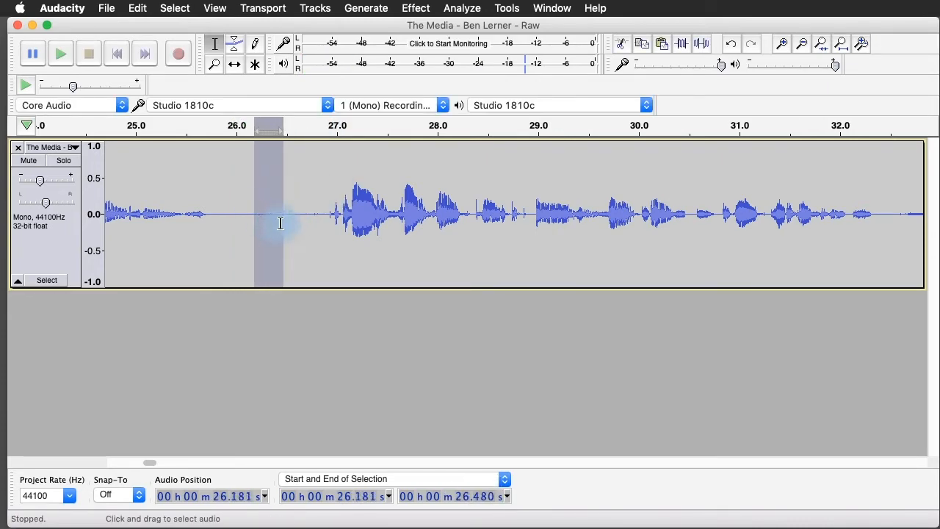
pyautogui.press('BackSpace')
pyautogui.click(127, 173)
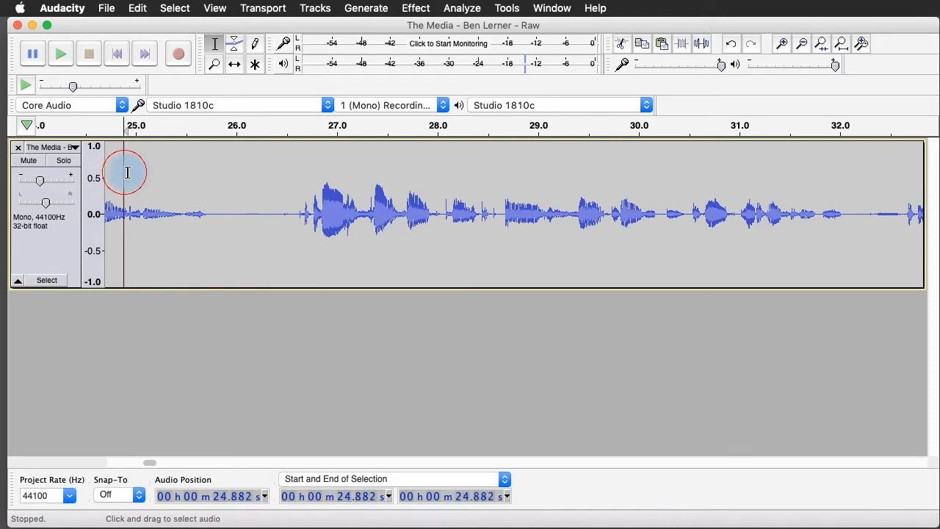
pyautogui.press('space')
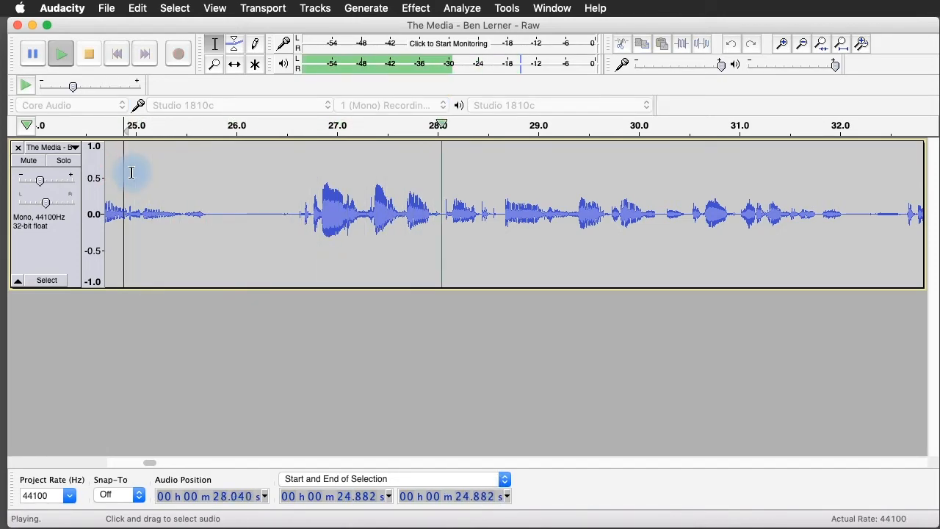
pyautogui.press('space')
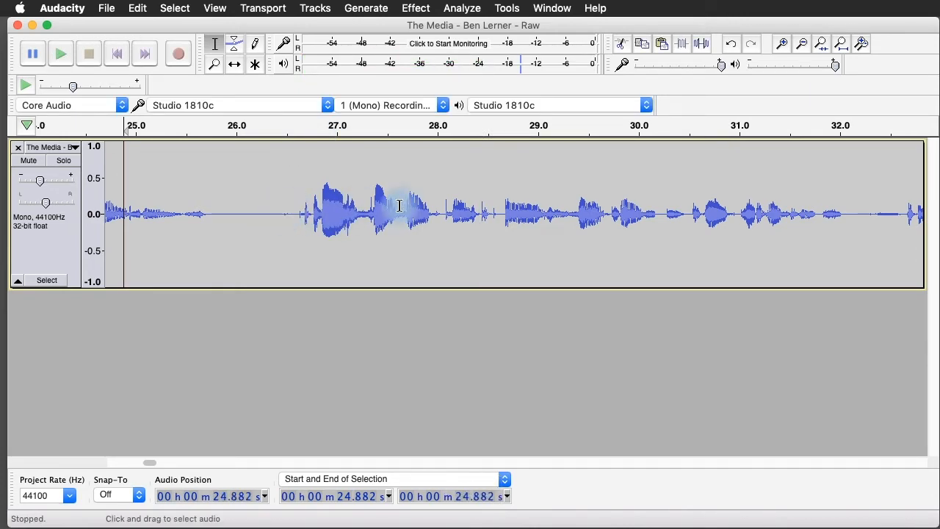
# - Listen on from about 25.8 seconds and delete the faint sound between 32.31 and 32.61 seconds
pyautogui.click(216, 129)
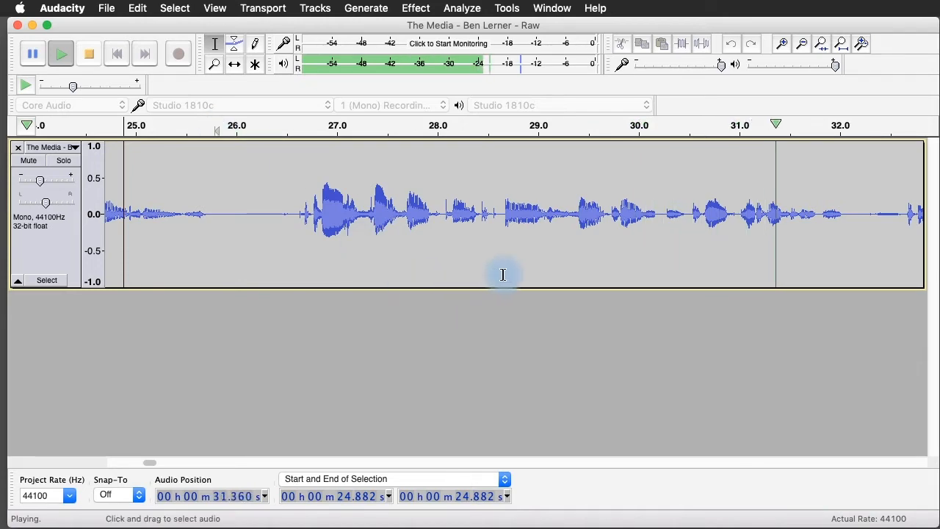
pyautogui.press('space')
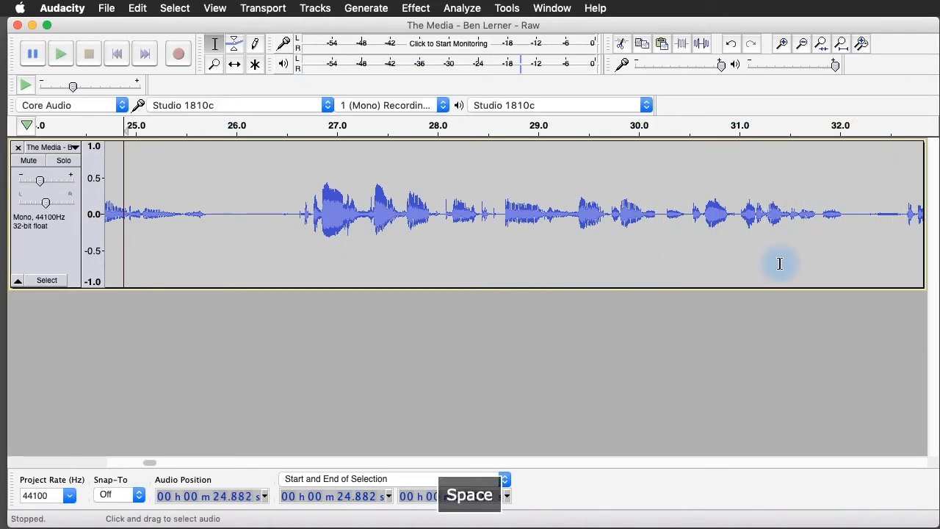
pyautogui.click(778, 126)
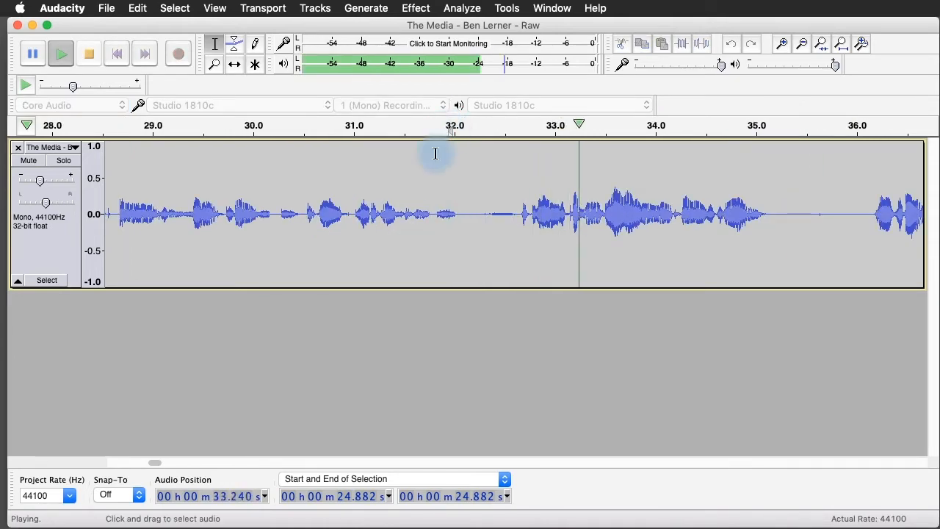
pyautogui.press('space')
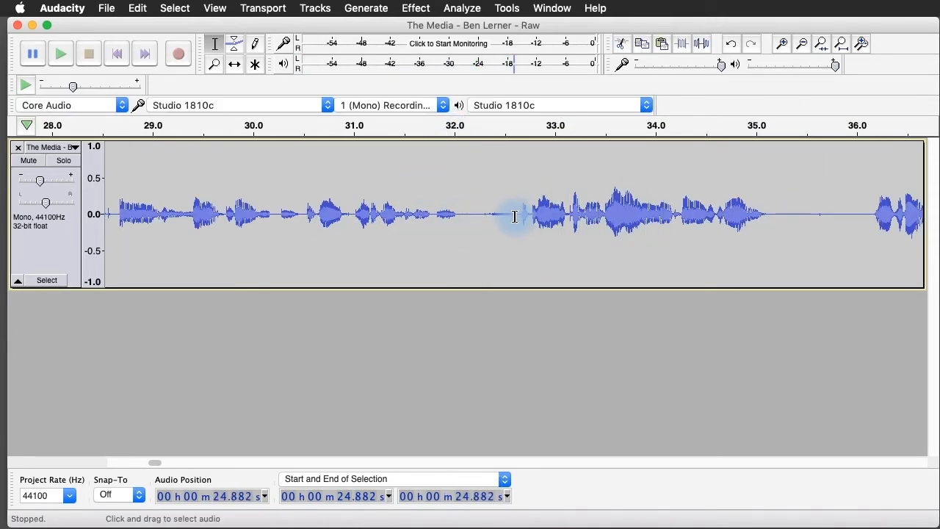
pyautogui.moveTo(515, 213); pyautogui.dragTo(484, 218)
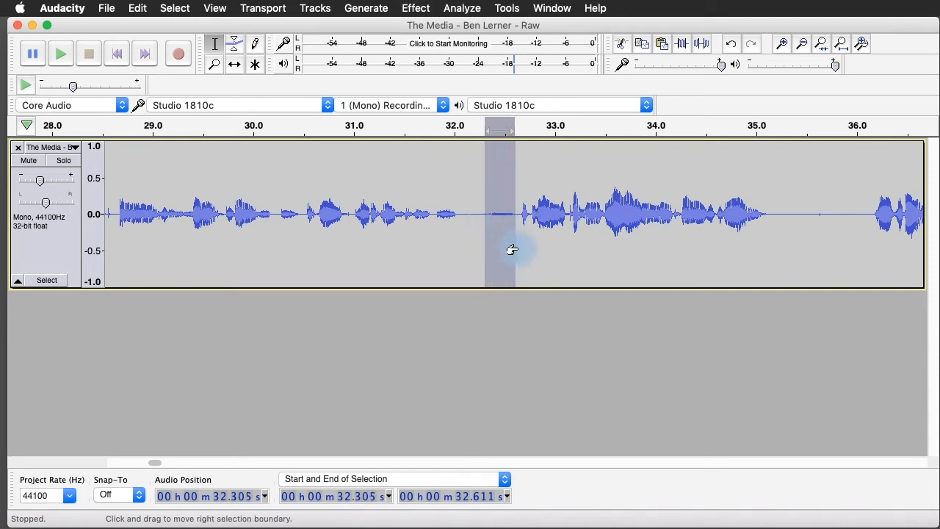
pyautogui.press('BackSpace')
# - Play back across the last cut and delete the tiny spike at about 35.3 seconds in the following pause
pyautogui.click(321, 126)
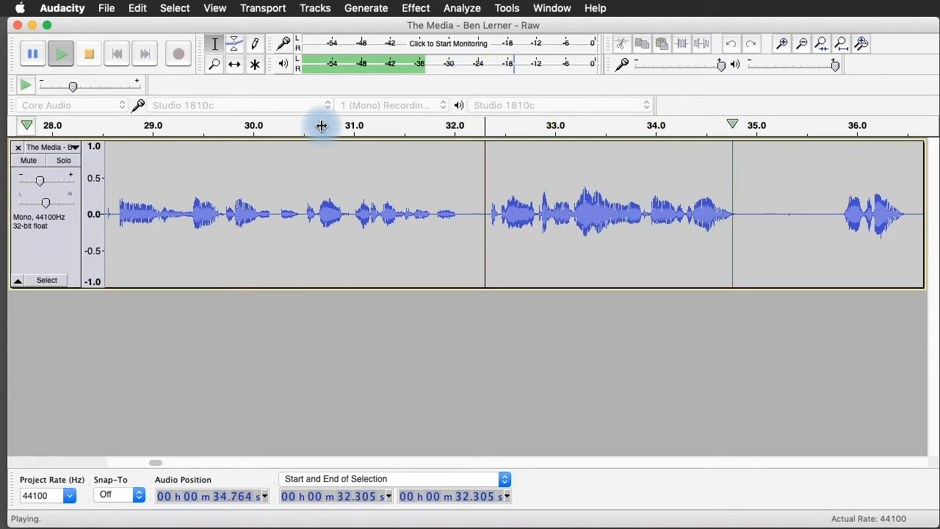
pyautogui.press('space')
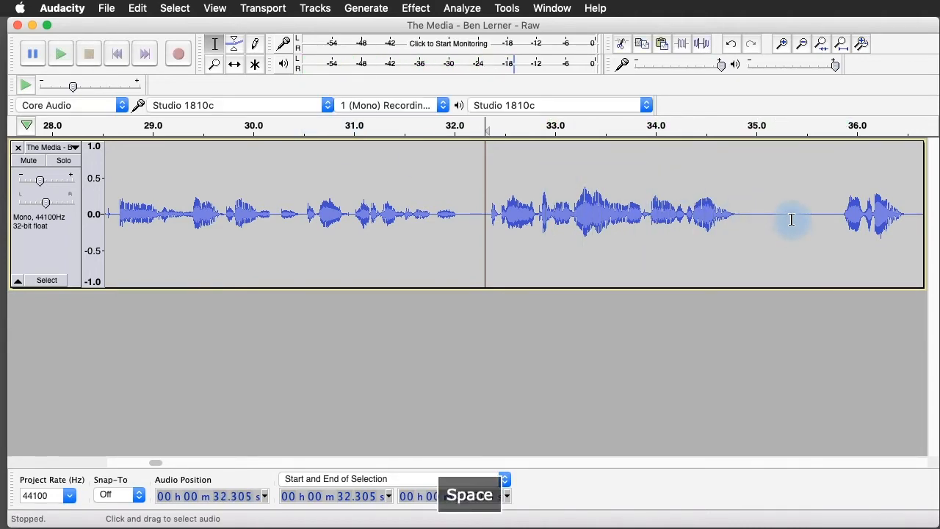
pyautogui.moveTo(789, 218); pyautogui.dragTo(787, 229)
pyautogui.press('BackSpace')
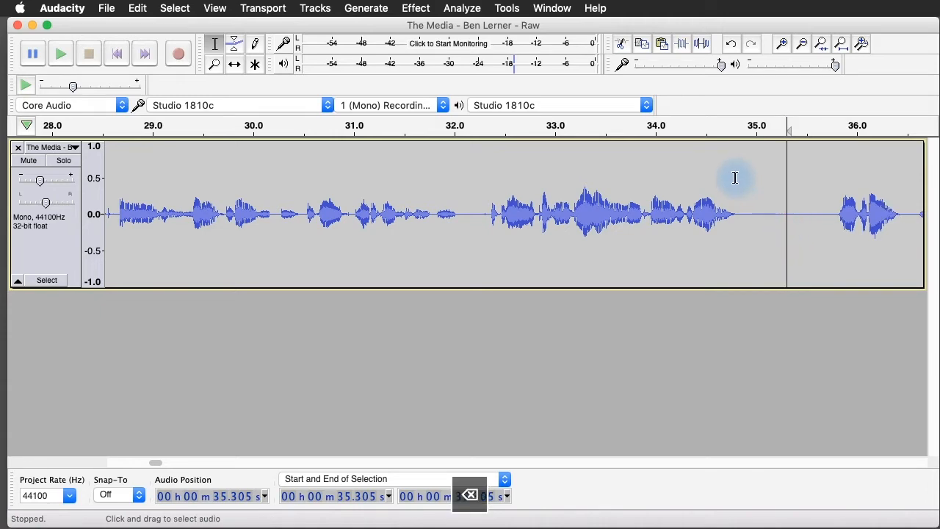
# - Listen on from about 33.9 seconds, delete the faint sound between 45.57 and 45.84 seconds and play back across the cut
pyautogui.click(646, 130)
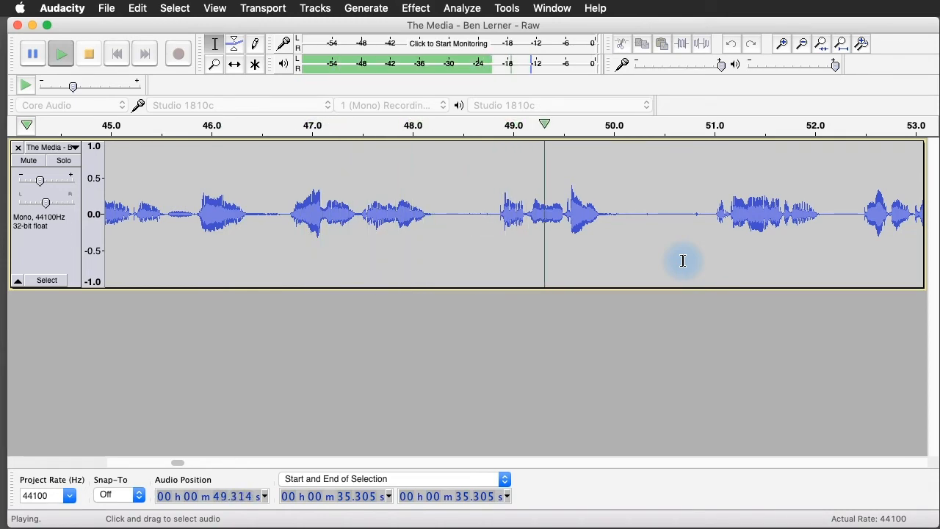
pyautogui.press('space')
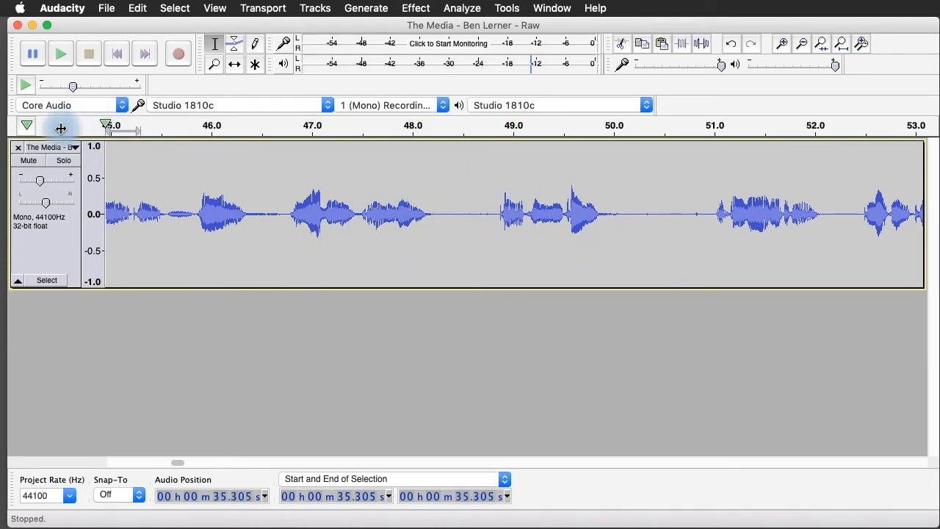
pyautogui.click(129, 126)
pyautogui.press('space')
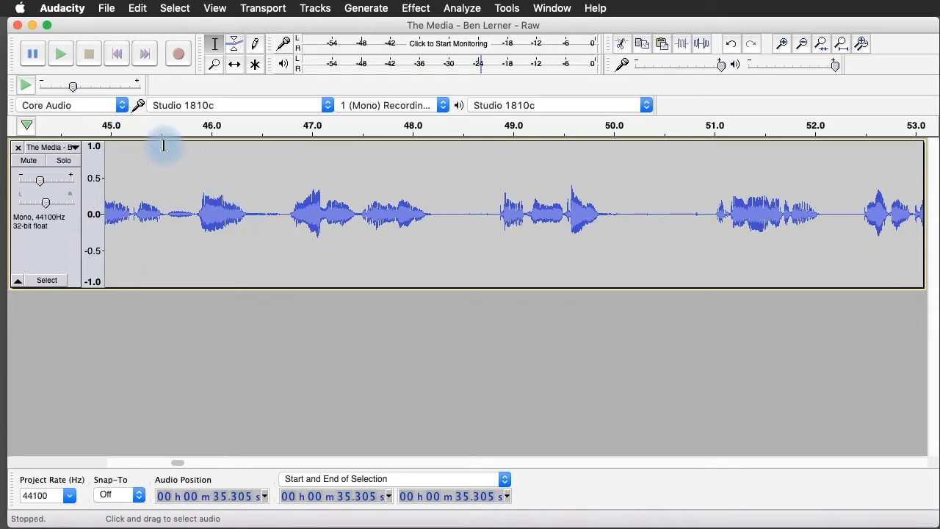
pyautogui.click(125, 130)
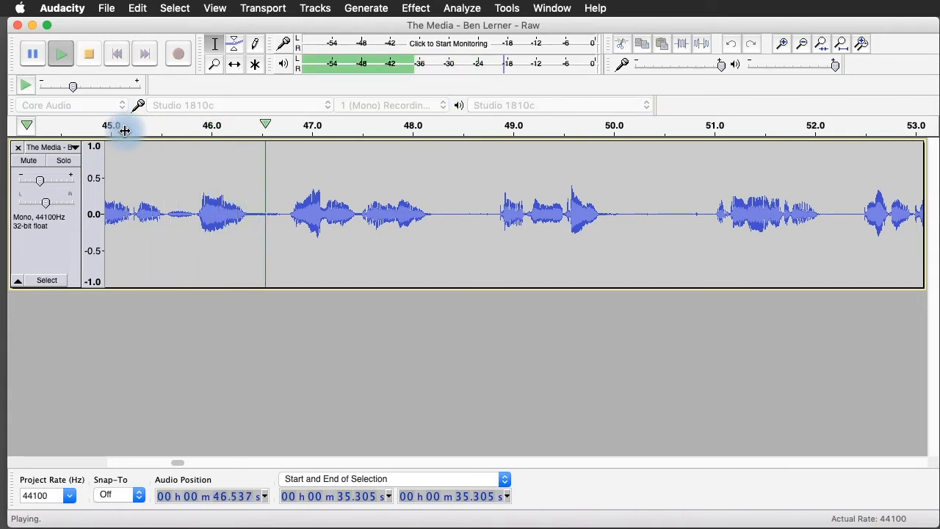
pyautogui.press('space')
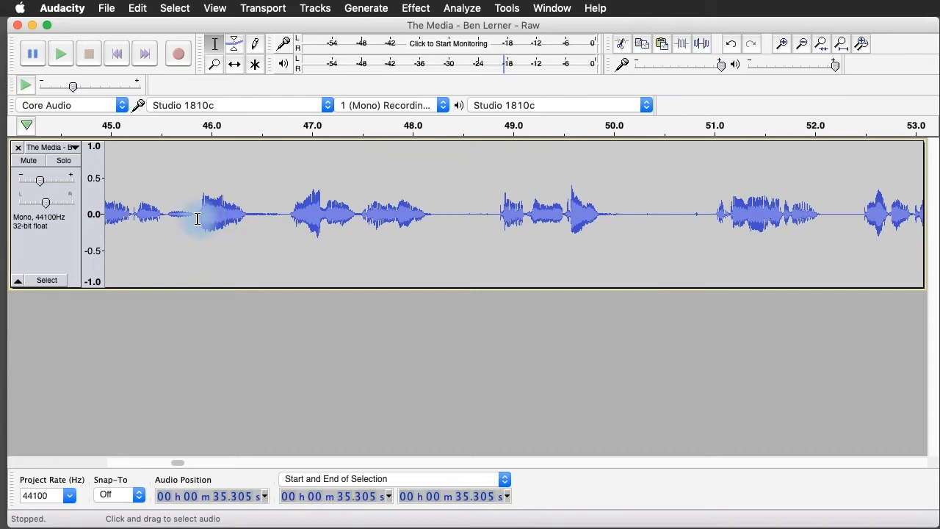
pyautogui.moveTo(195, 217); pyautogui.dragTo(168, 214)
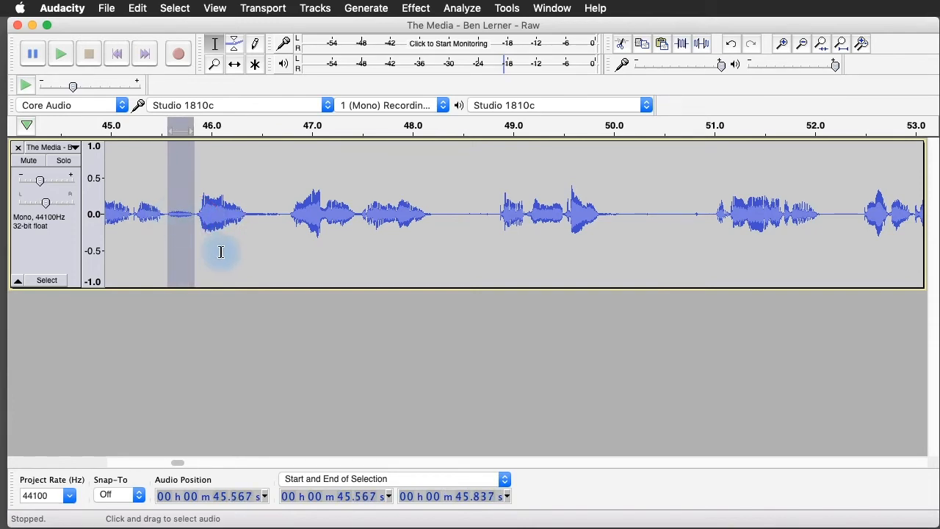
pyautogui.press('BackSpace')
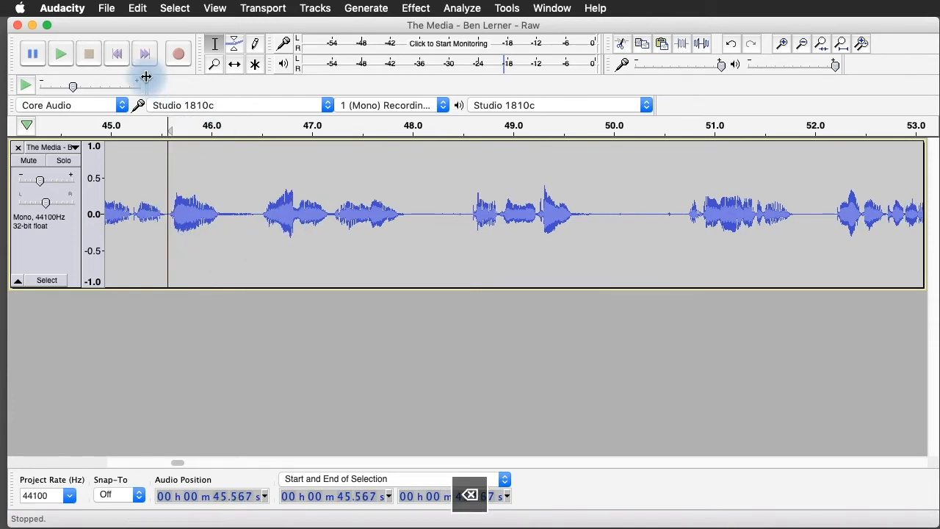
pyautogui.moveTo(45, 117); pyautogui.dragTo(45, 119)
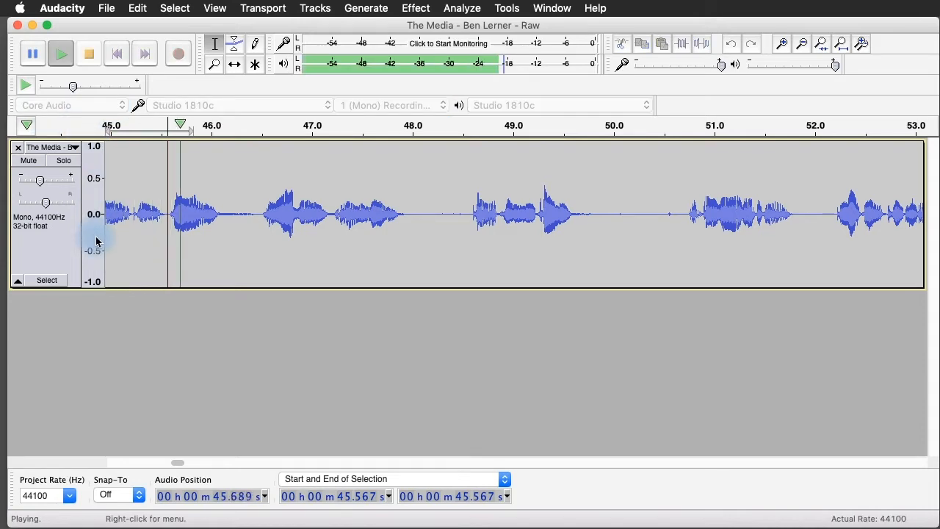
# - Undo the last cut and copy the clean silence between 48.304 and 48.610 seconds
pyautogui.press('super+z')
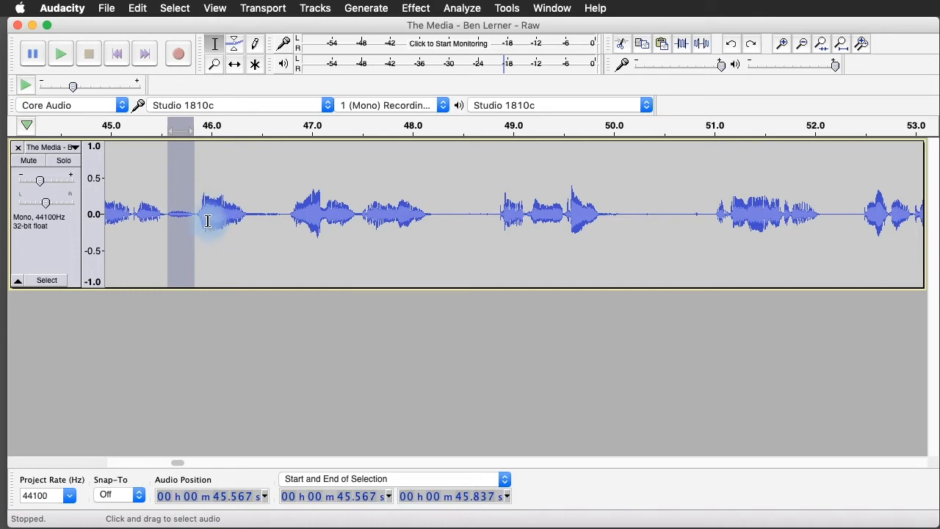
pyautogui.moveTo(439, 213); pyautogui.dragTo(472, 215)
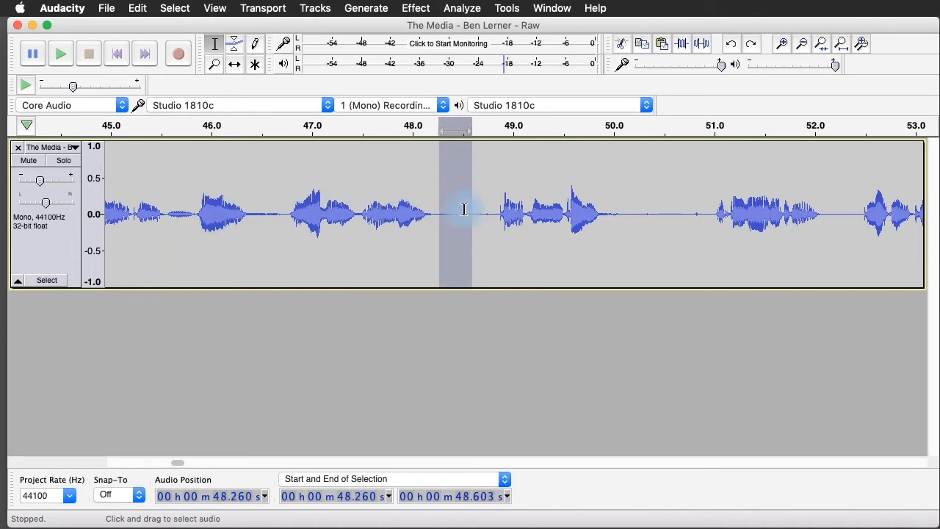
pyautogui.click(441, 212)
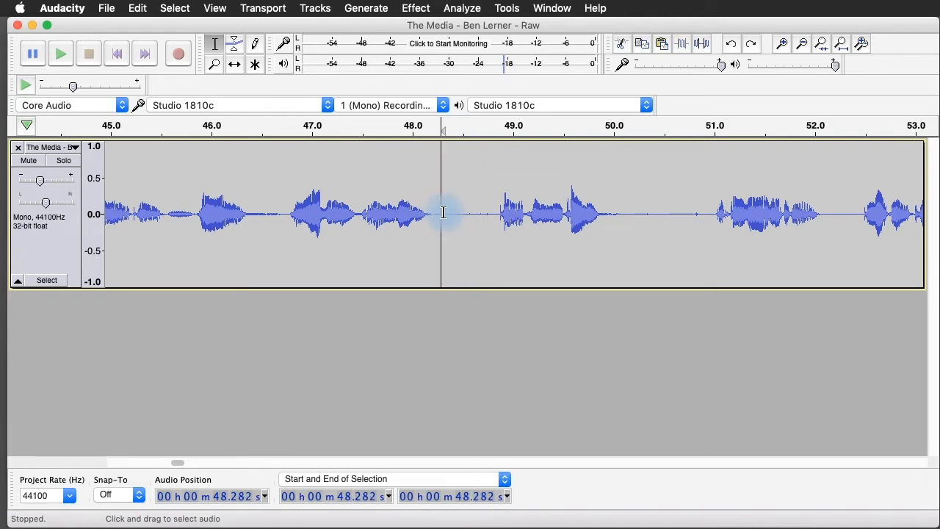
pyautogui.moveTo(443, 212); pyautogui.dragTo(471, 212)
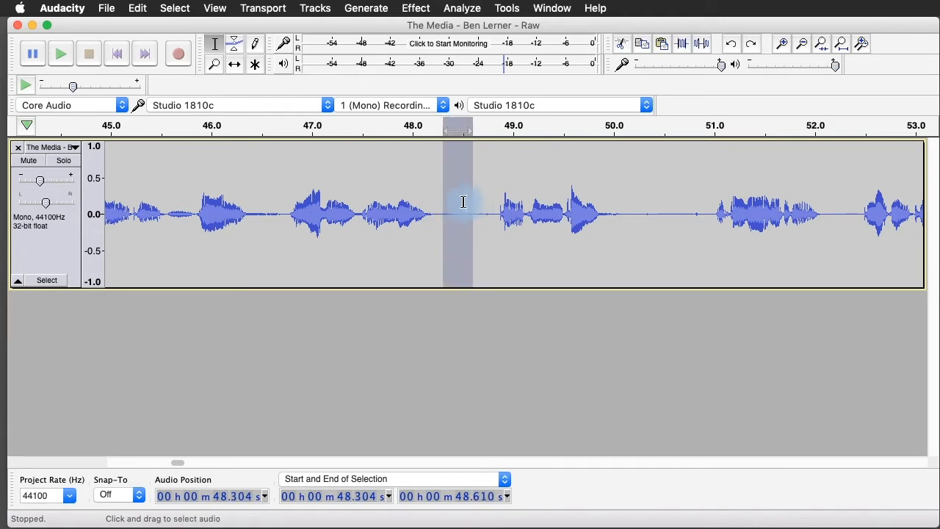
pyautogui.press('super+c')
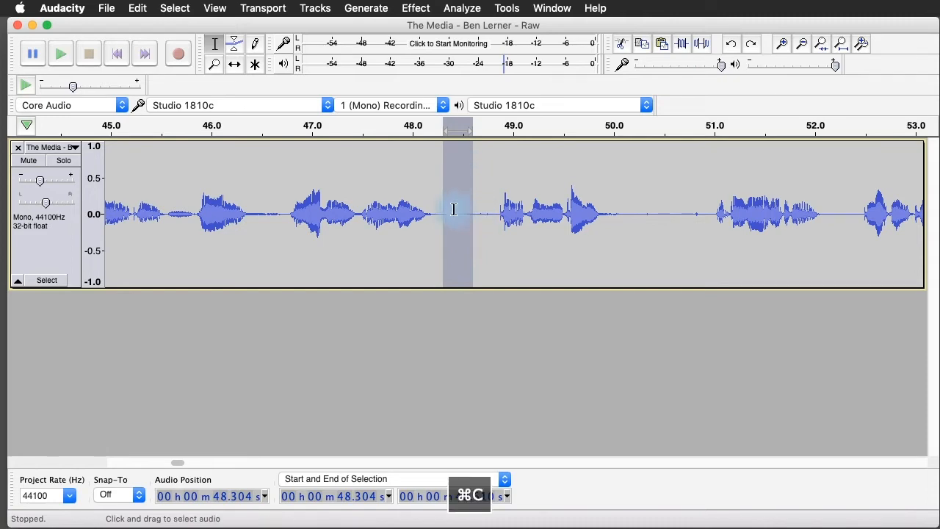
# - Paste the copied silence at about 45.53 seconds and delete the faint sound between 45.815 and 46.143 seconds
pyautogui.click(164, 126)
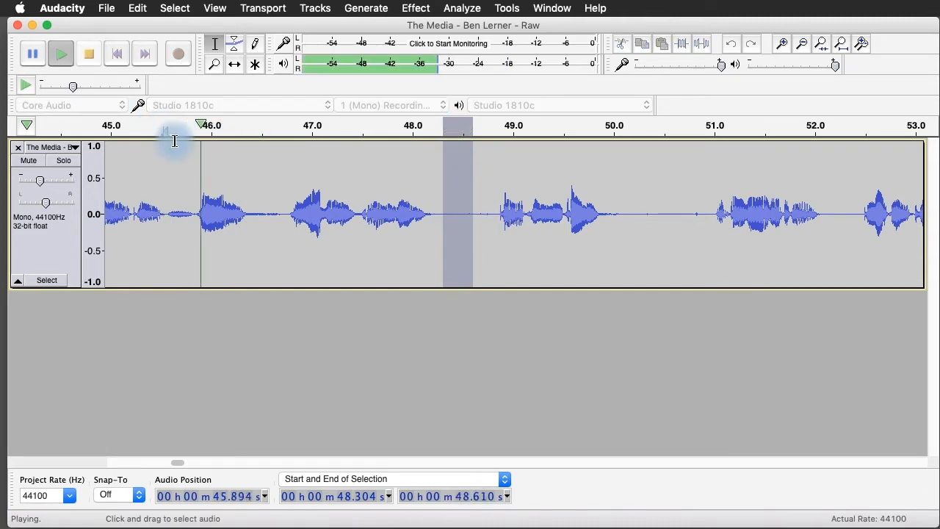
pyautogui.press('space')
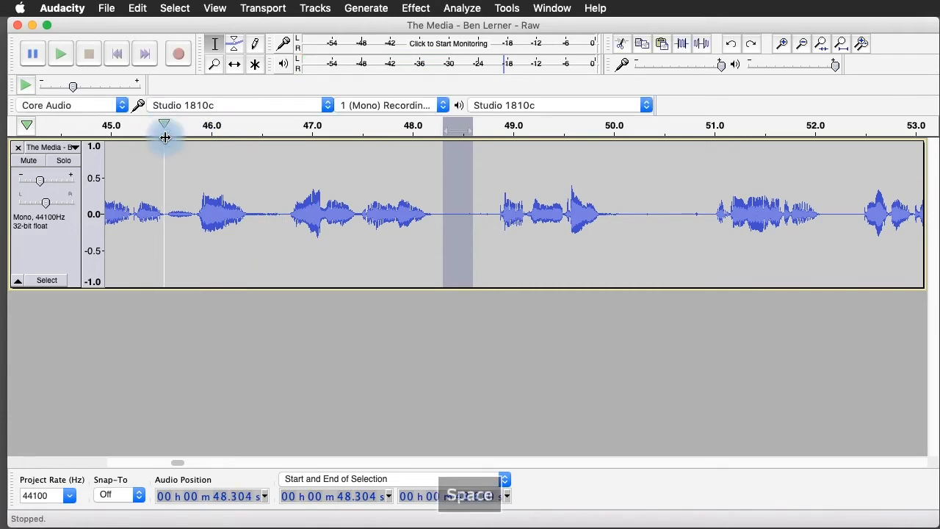
pyautogui.click(162, 150)
pyautogui.press('super+v')
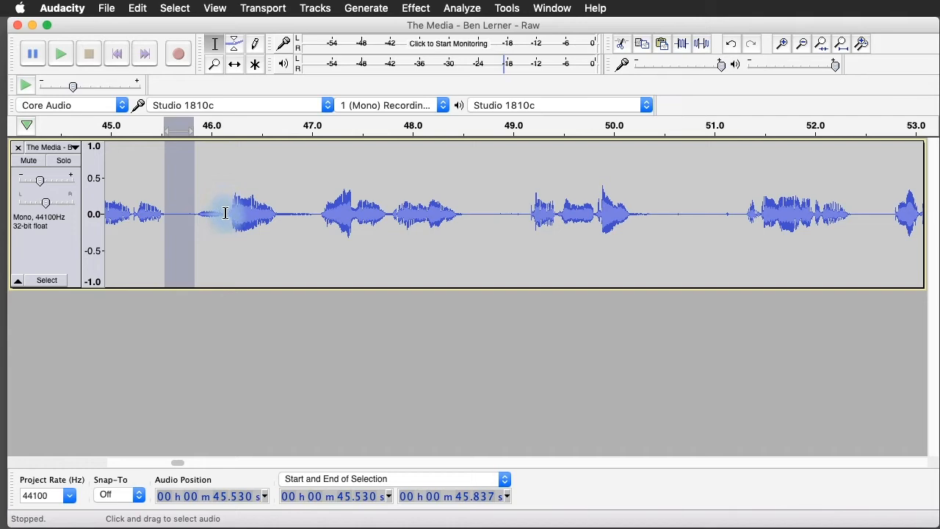
pyautogui.moveTo(225, 213); pyautogui.dragTo(193, 215)
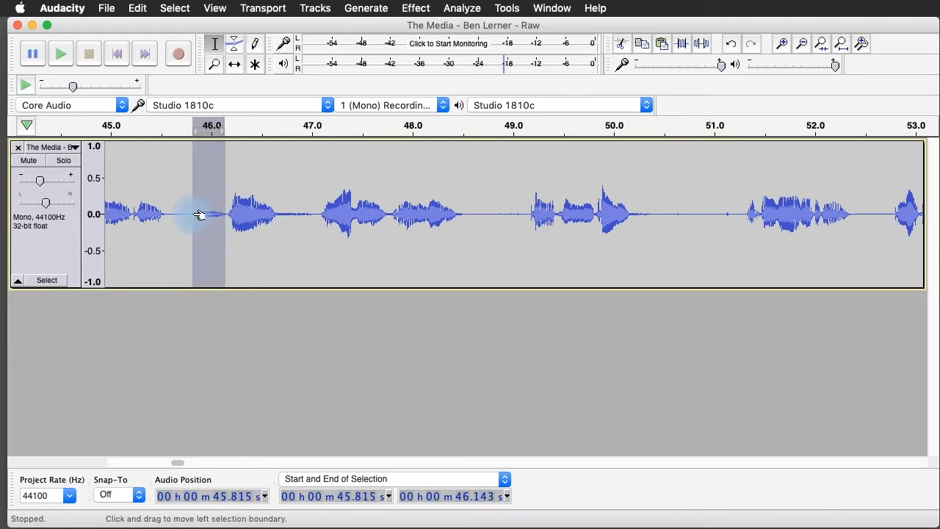
pyautogui.press('BackSpace')
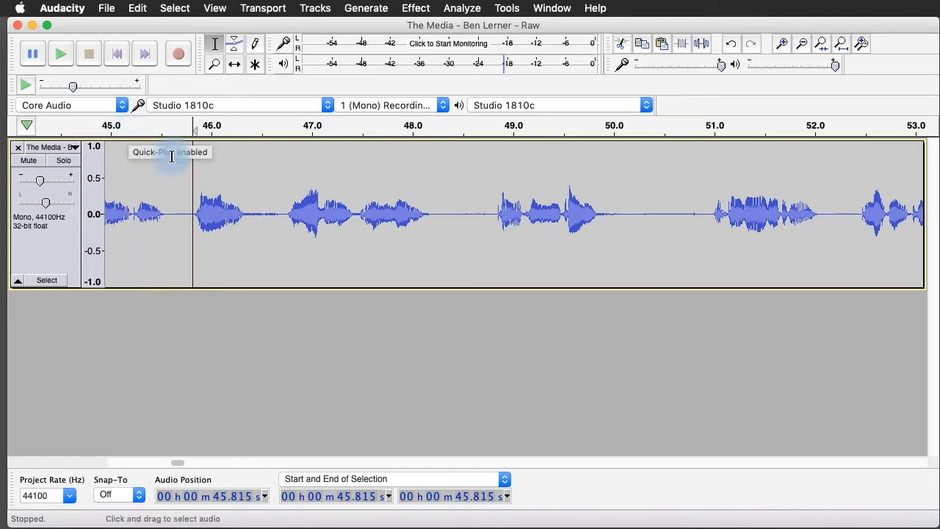
# - Play back across the patched pause from about 43.2 seconds and listen on to past 1:05
pyautogui.hscroll(-1, 173, 461)
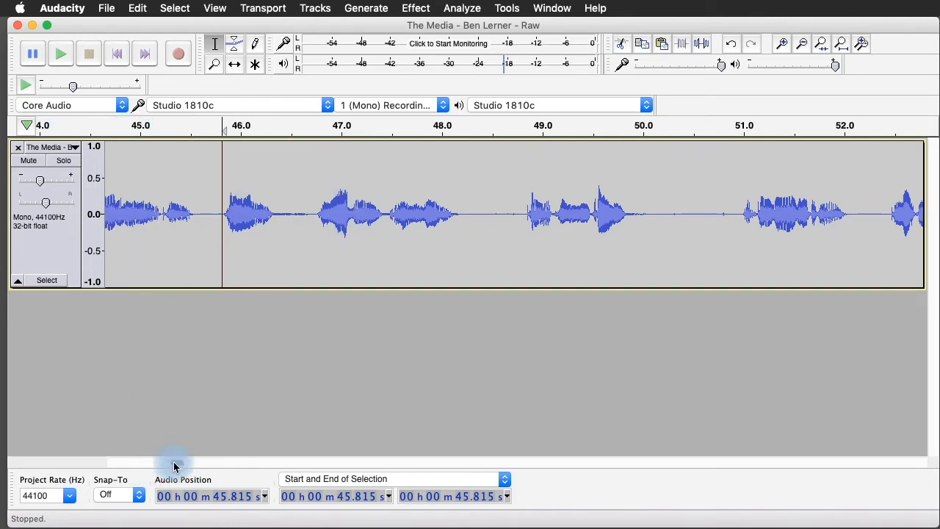
pyautogui.moveTo(173, 461); pyautogui.dragTo(168, 463)
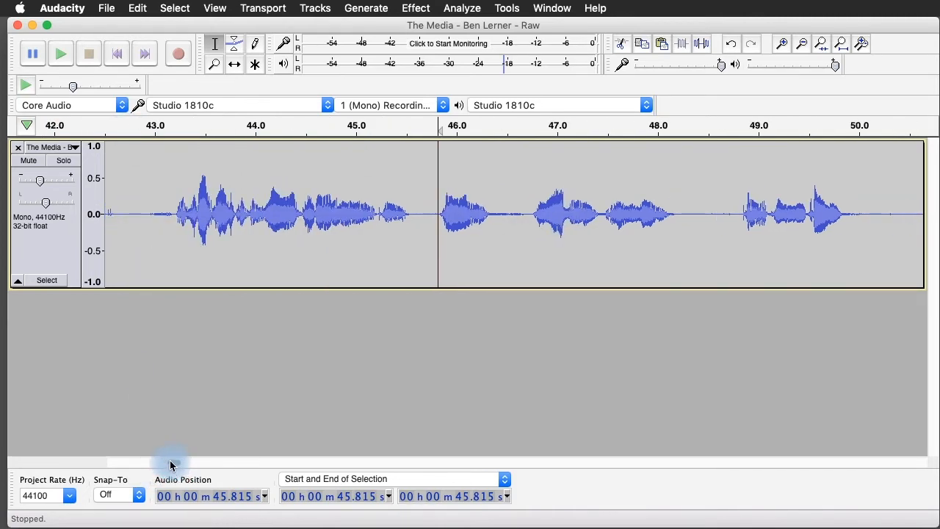
pyautogui.click(174, 128)
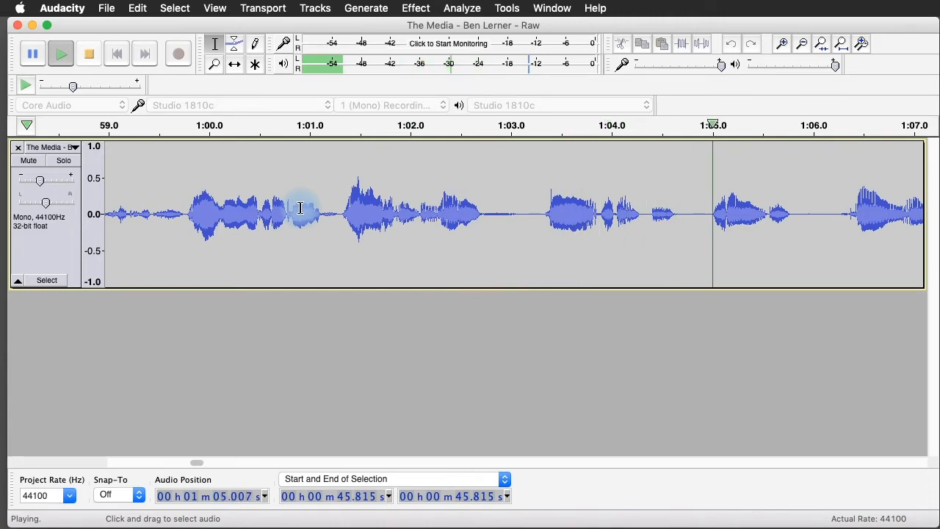
pyautogui.press('space')
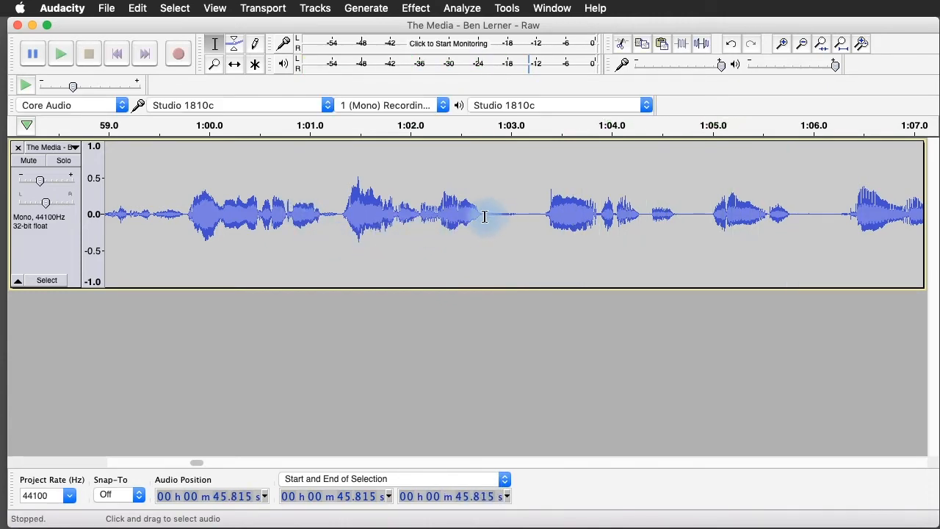
# - Delete the faint sound between 1:02.726 and 1:03.099 and play the cut back from about 1:00.6
pyautogui.moveTo(484, 215); pyautogui.dragTo(520, 218)
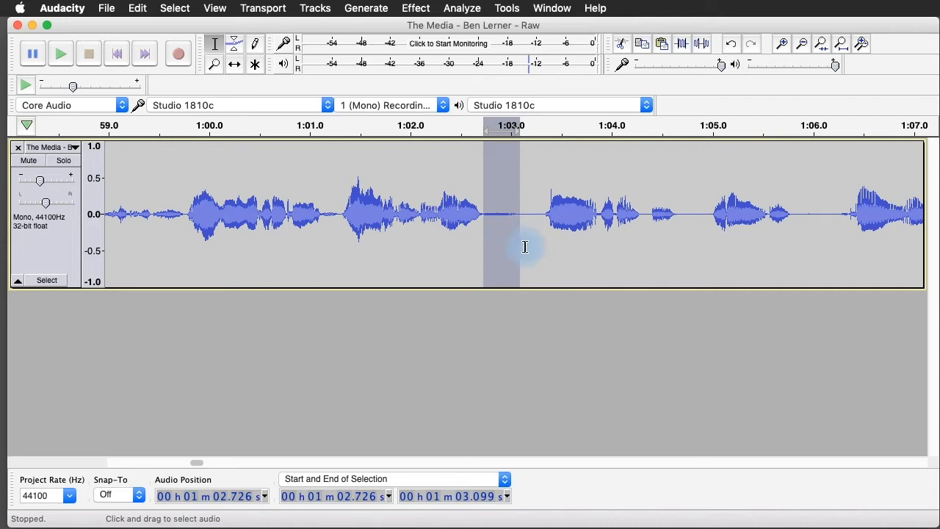
pyautogui.press('BackSpace')
pyautogui.click(268, 194)
pyautogui.press('space')
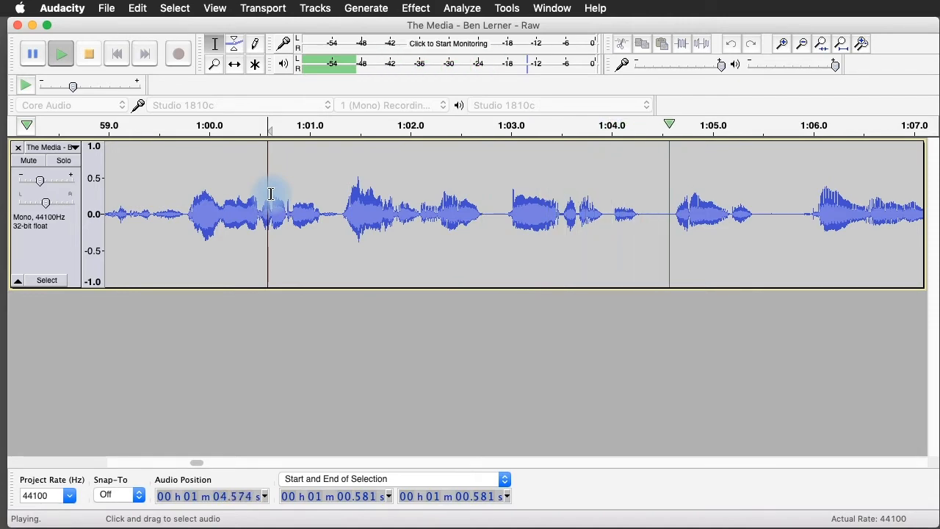
pyautogui.press('space')
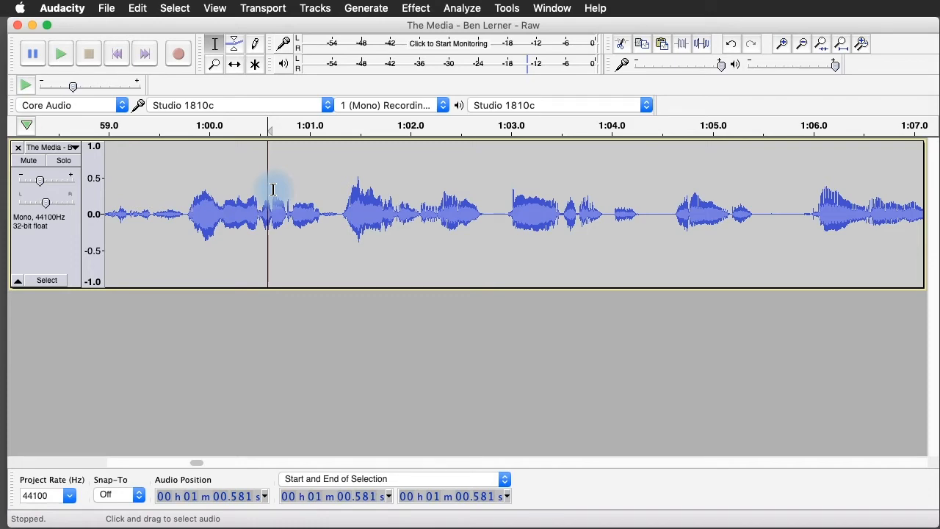
# - Apply a High-Pass Filter to the whole recording with a frequency of 100 Hz and a 48 dB per octave roll-off
pyautogui.press('super+a')
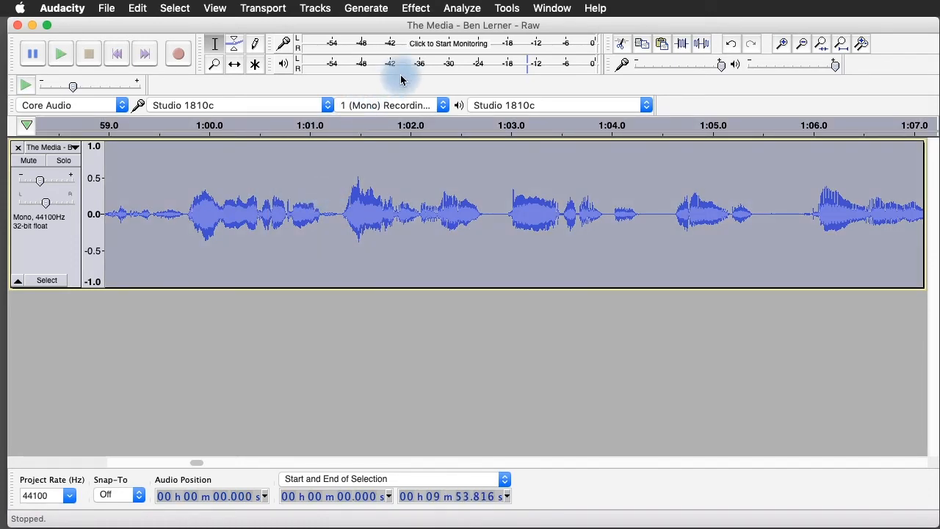
pyautogui.click(421, 8)
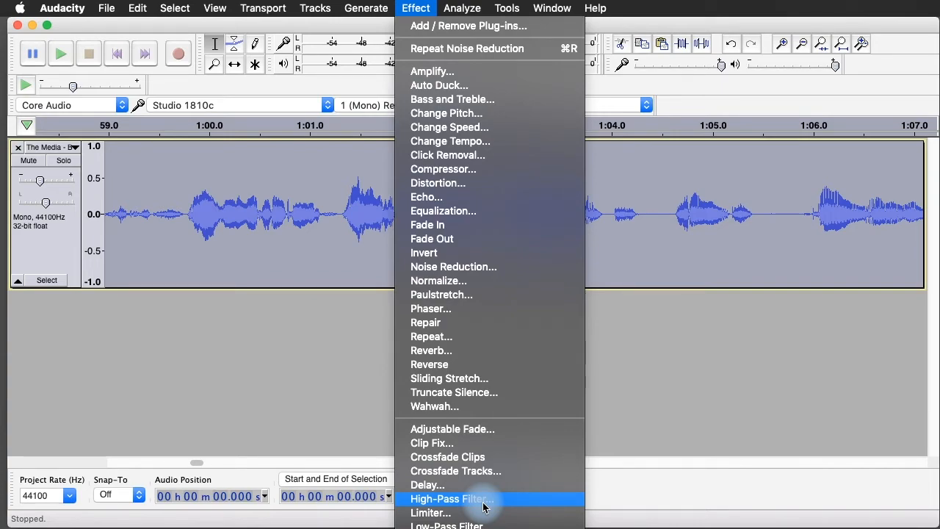
pyautogui.click(484, 503)
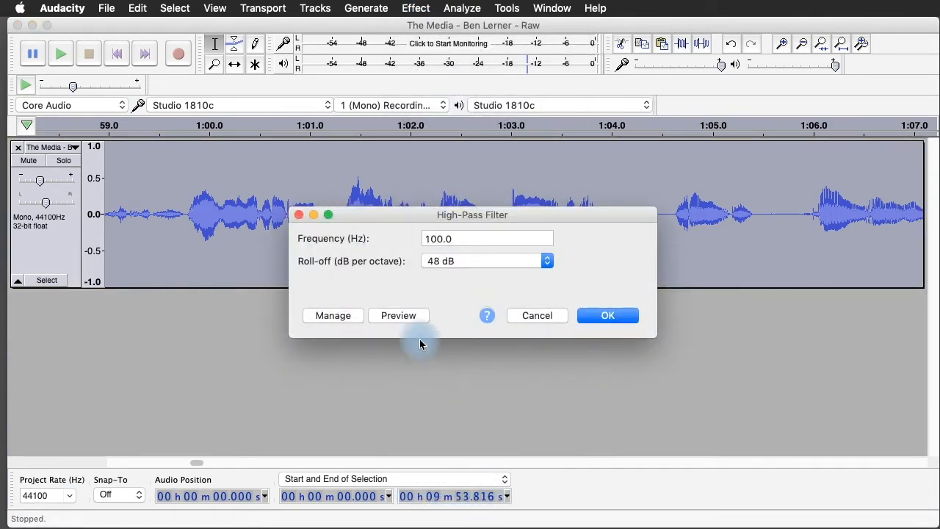
pyautogui.doubleClick(455, 238)
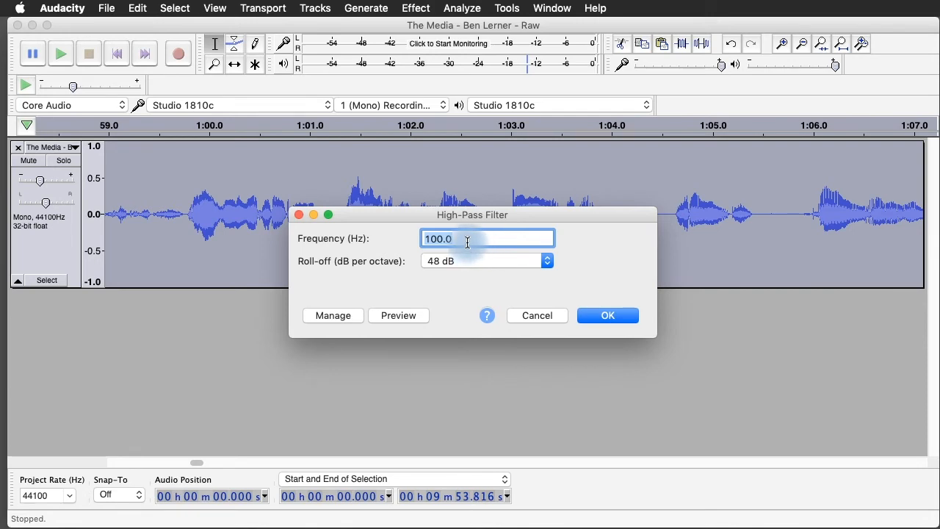
pyautogui.write('100')
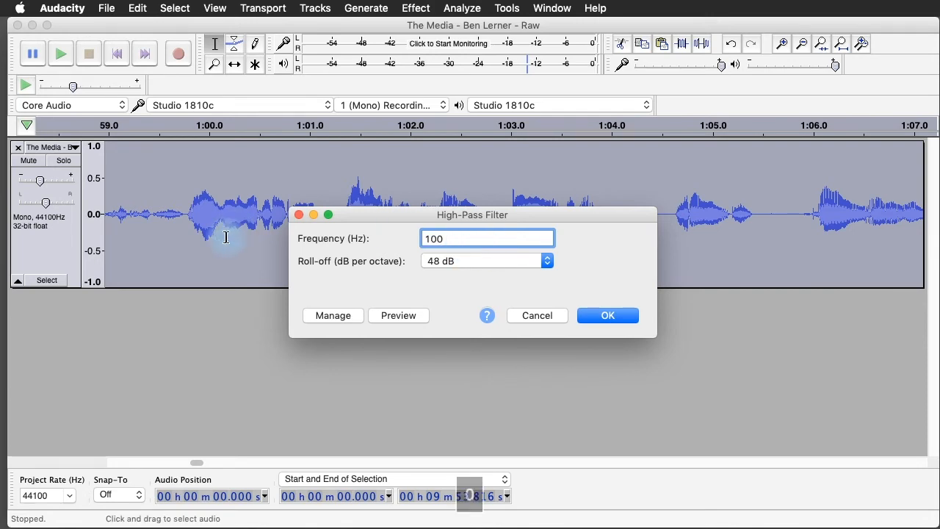
pyautogui.click(500, 261)
pyautogui.click(498, 261)
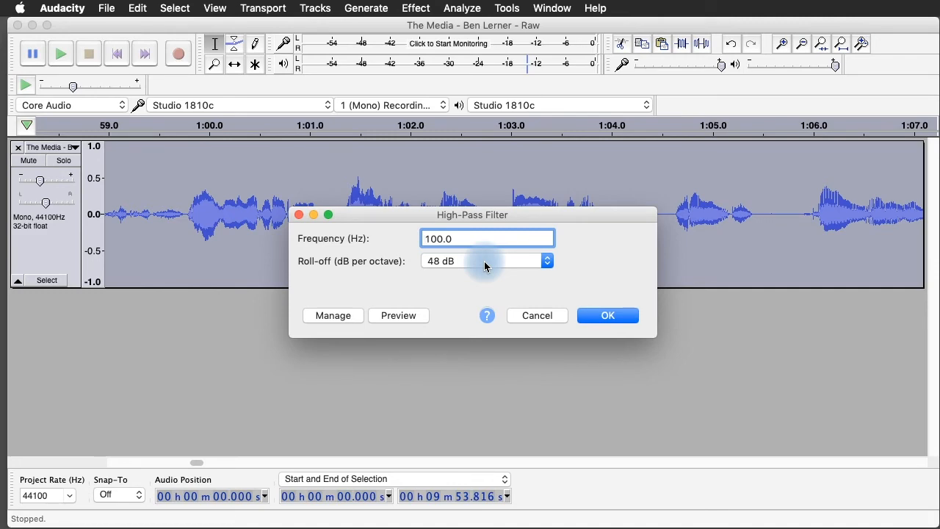
pyautogui.click(610, 317)
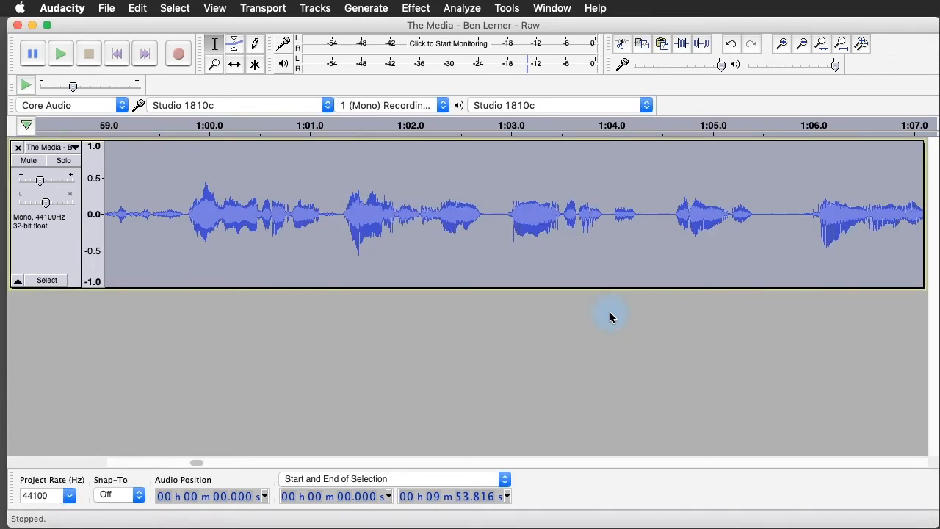
# - Listen to the filtered audio and delete the small sounds between 1:09.084 and 1:09.252 and at about 1:10.14
pyautogui.click(190, 130)
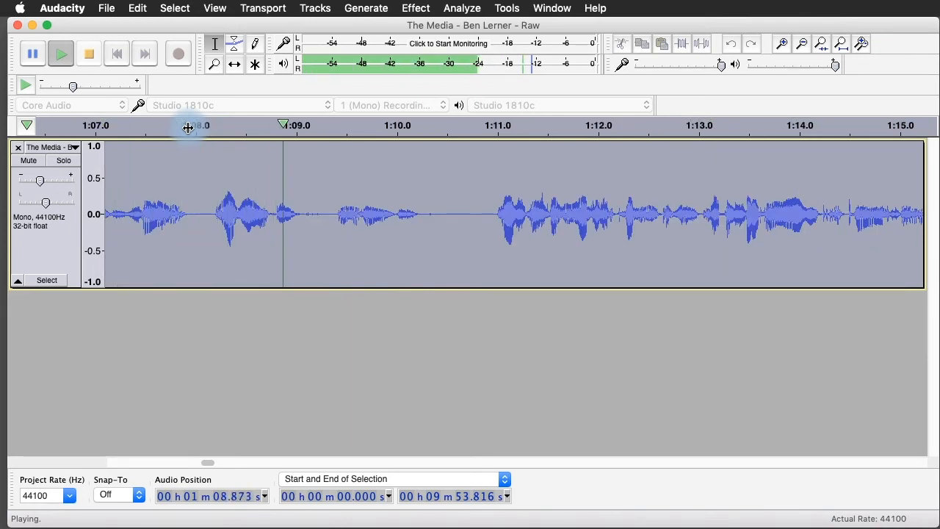
pyautogui.press('space')
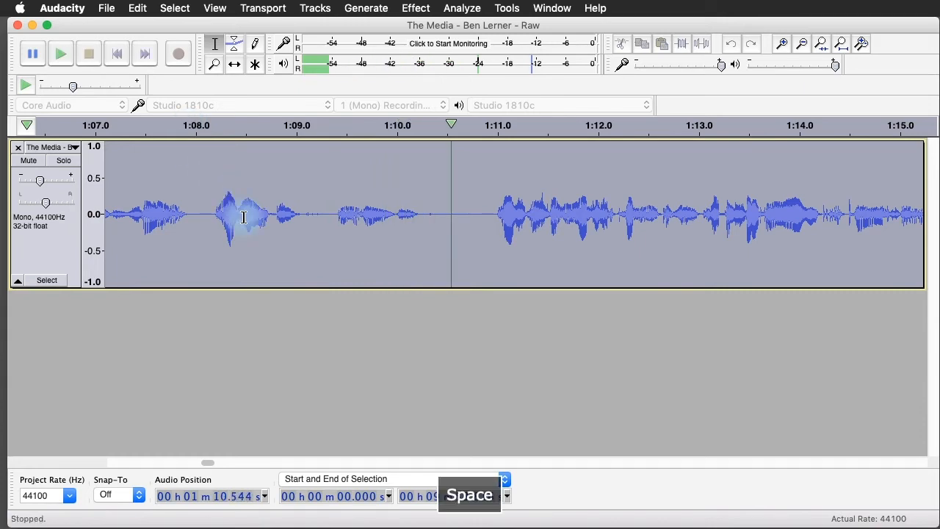
pyautogui.moveTo(304, 215); pyautogui.dragTo(321, 219)
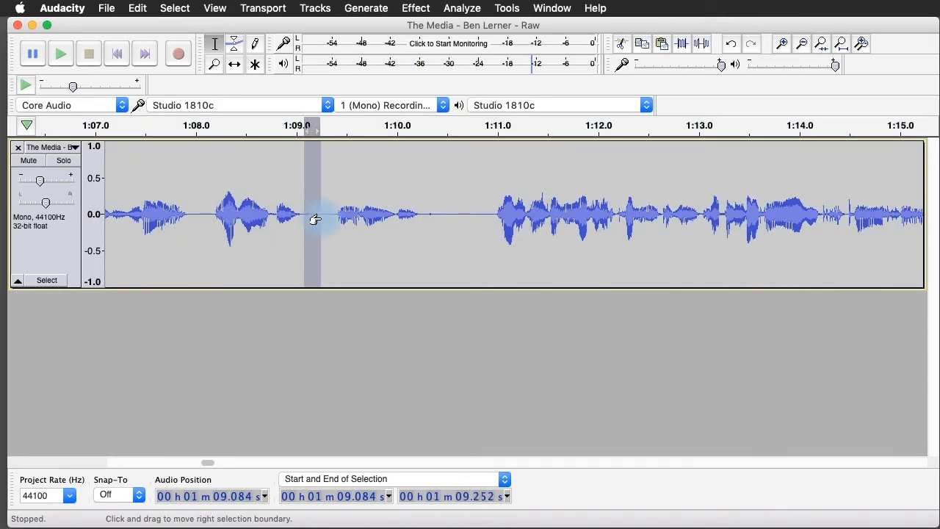
pyautogui.press('BackSpace')
pyautogui.moveTo(411, 221); pyautogui.dragTo(417, 226)
pyautogui.press('BackSpace')
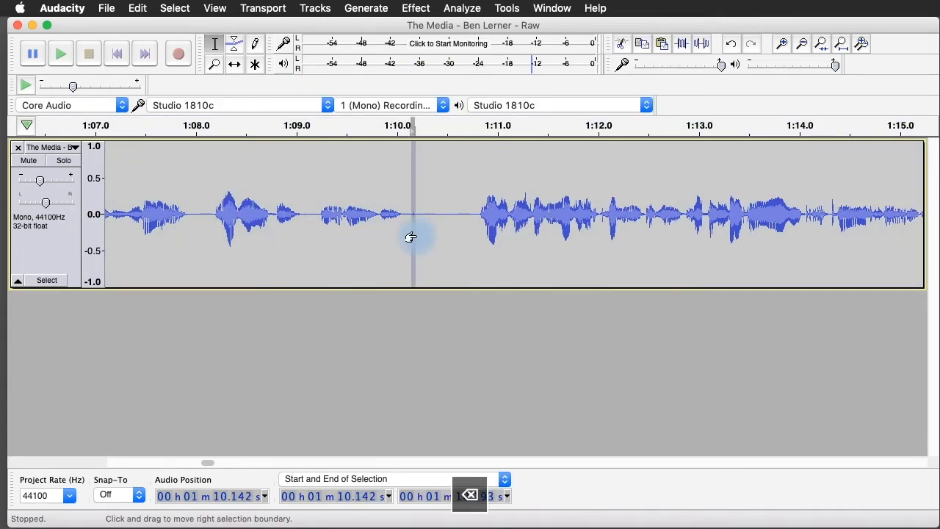
# - Play back across the last two cuts from about 1:07.7 and listen on
pyautogui.click(168, 183)
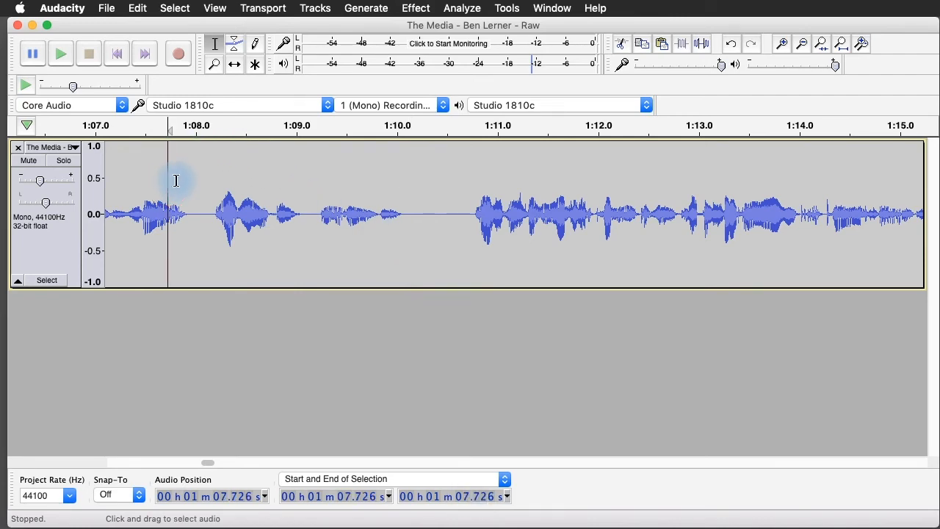
pyautogui.click(166, 173)
pyautogui.press('space')
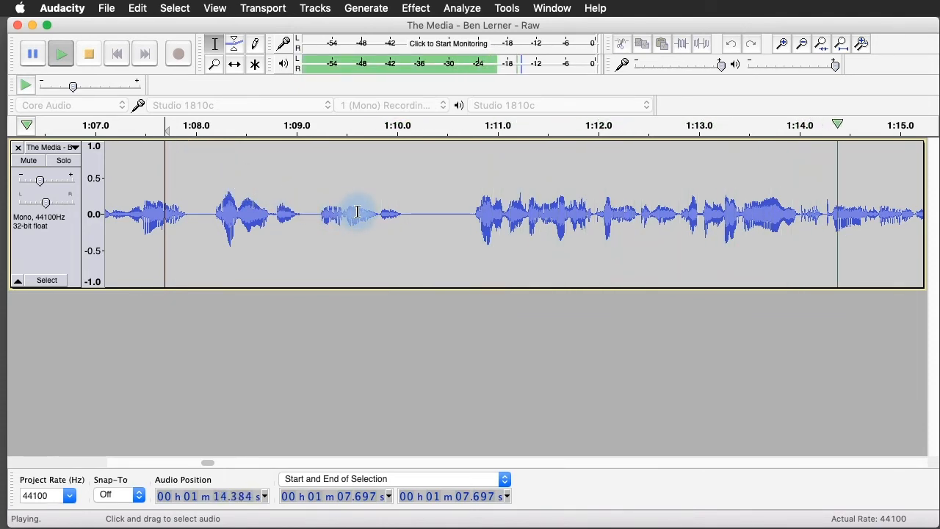
pyautogui.press('space')
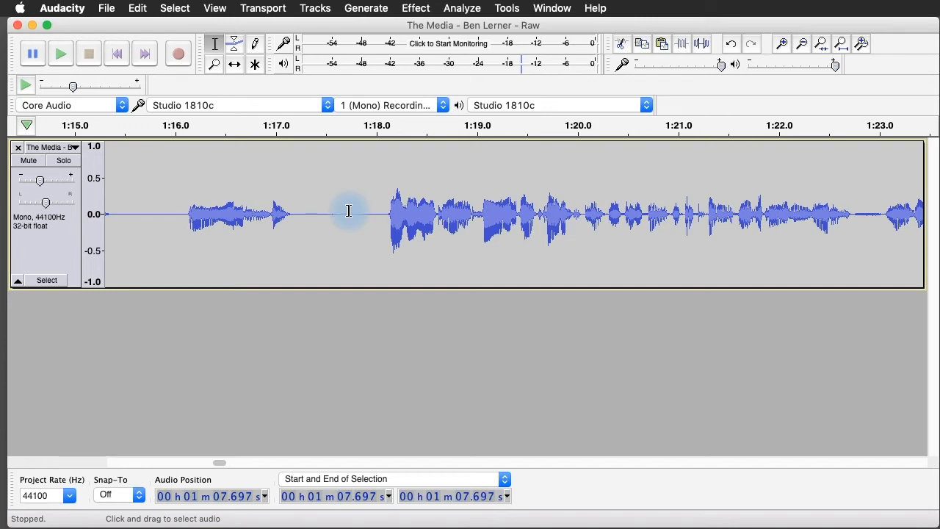
# - Export the recording as a 16-bit WAV named "The Media - Ben Lerner - Cleaned" to the 3782 AUDIO STORYTELLING folder, leaving the metadata tags empty
pyautogui.click(107, 8)
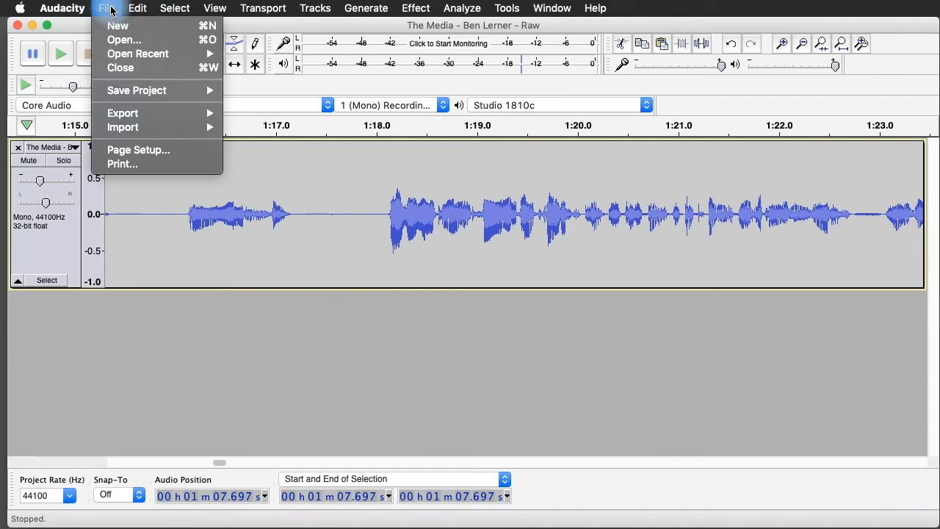
pyautogui.moveTo(141, 120)
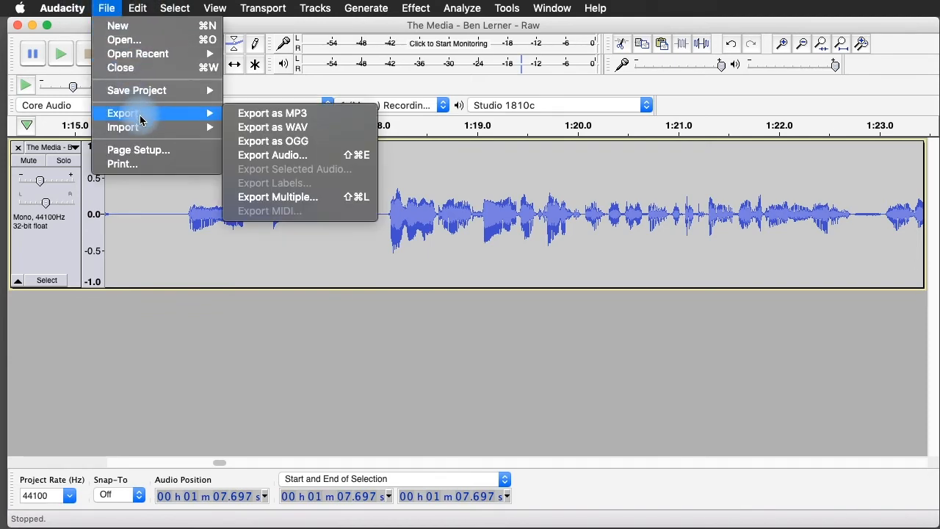
pyautogui.click(272, 127)
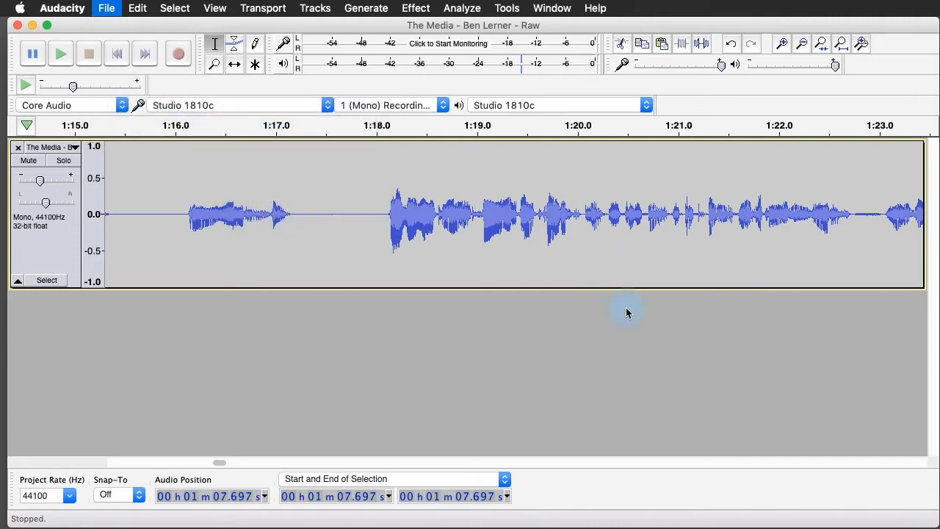
pyautogui.moveTo(837, 113); pyautogui.dragTo(412, 92)
pyautogui.click(560, 143)
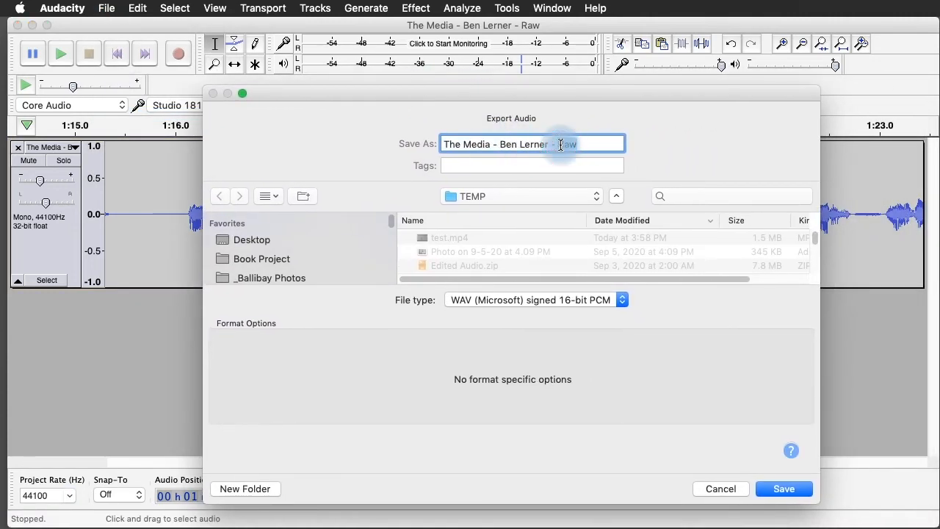
pyautogui.write('Cleaned')
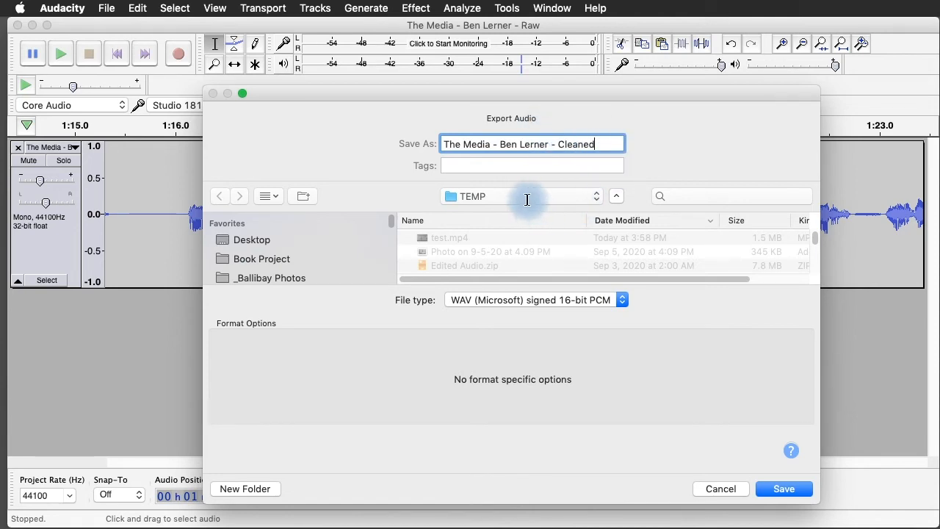
pyautogui.click(548, 195)
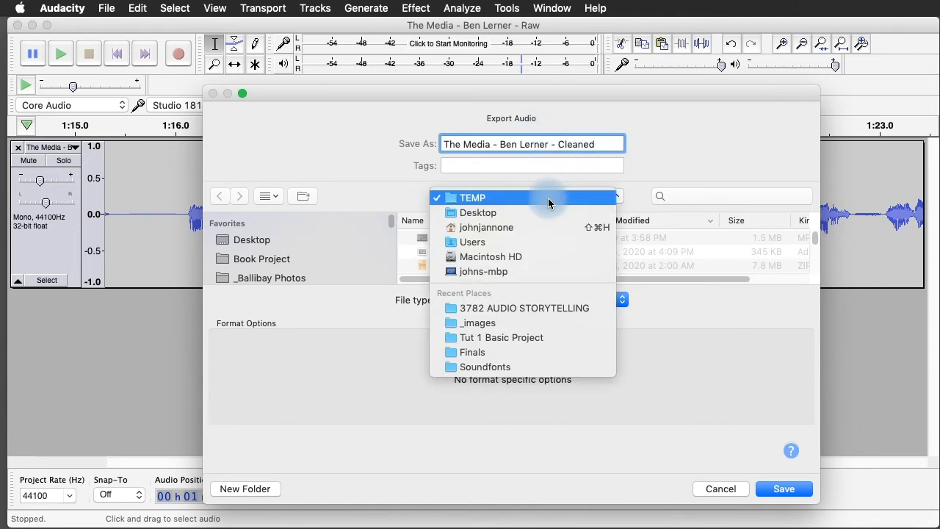
pyautogui.click(520, 308)
pyautogui.click(785, 489)
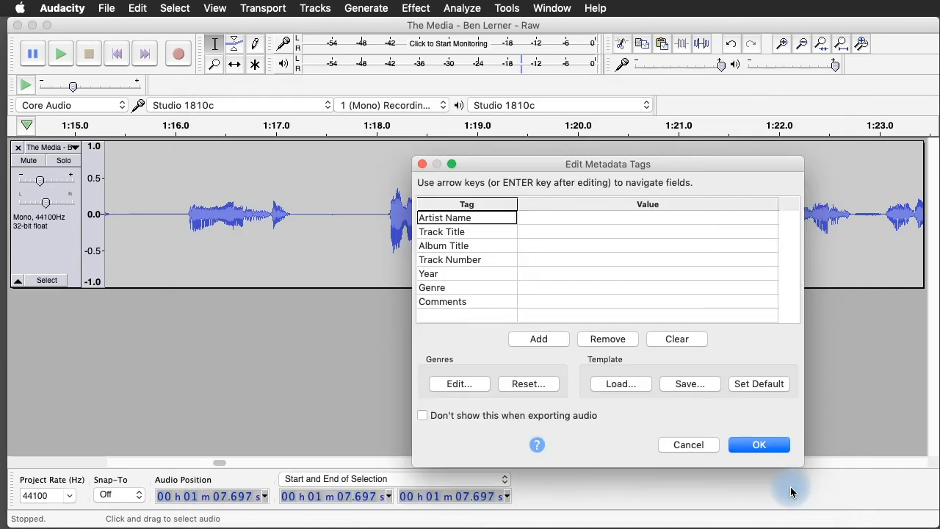
pyautogui.click(761, 442)
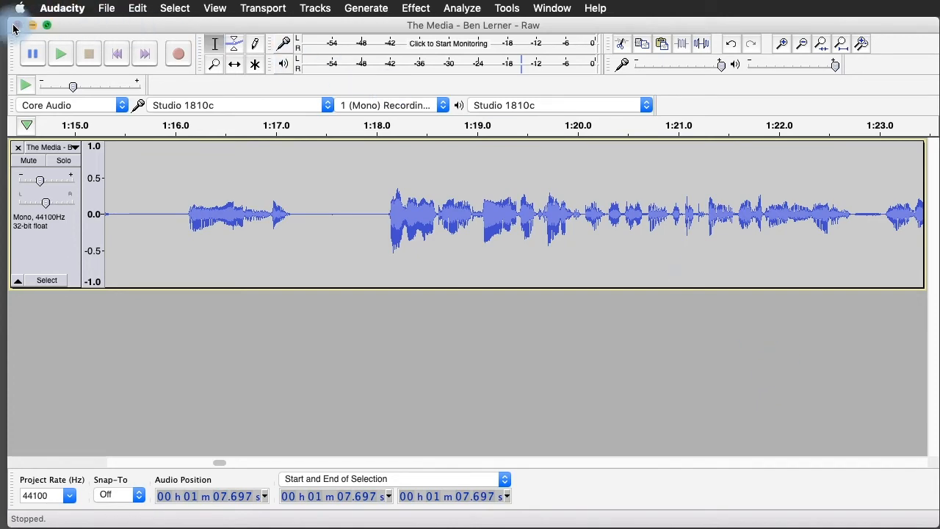
# - Quit Audacity, switch to Ardour and bring its Session Setup window fully into view
pyautogui.click(68, 10)
pyautogui.click(96, 144)
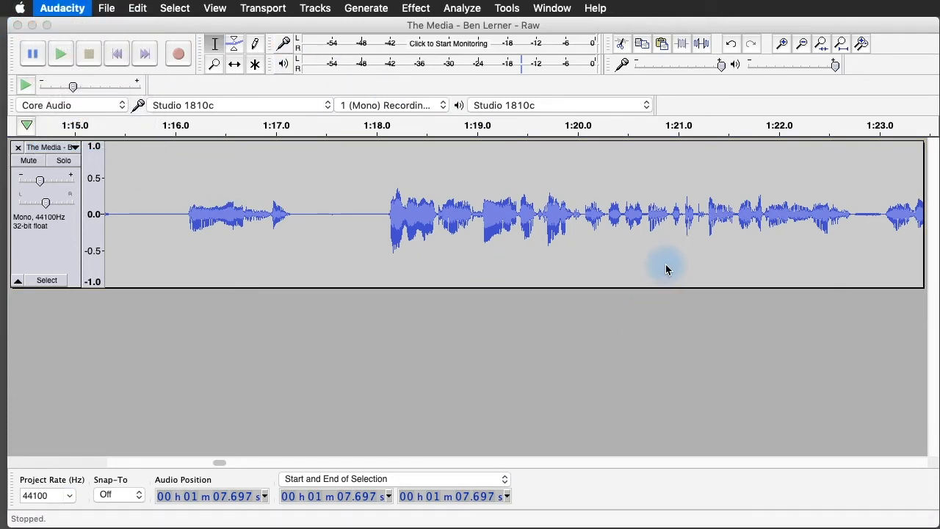
pyautogui.click(939, 274)
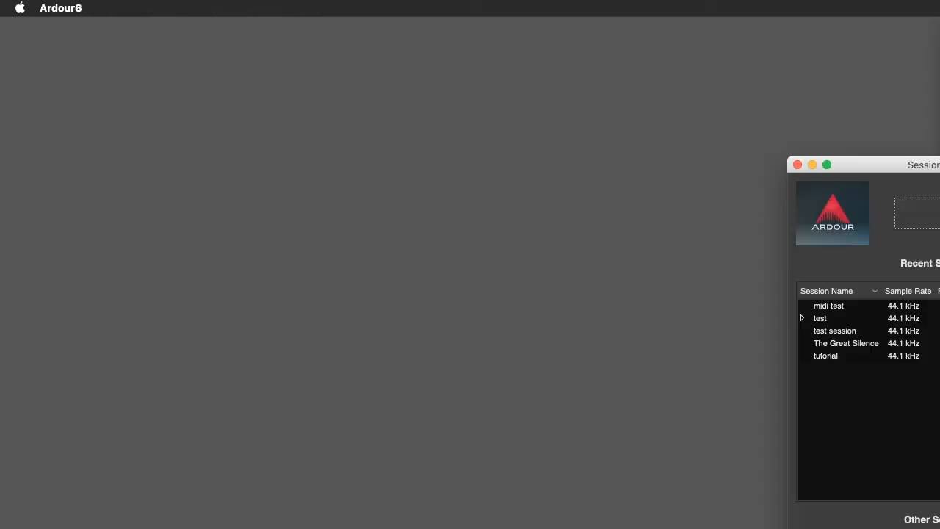
pyautogui.moveTo(886, 164); pyautogui.dragTo(411, 46)
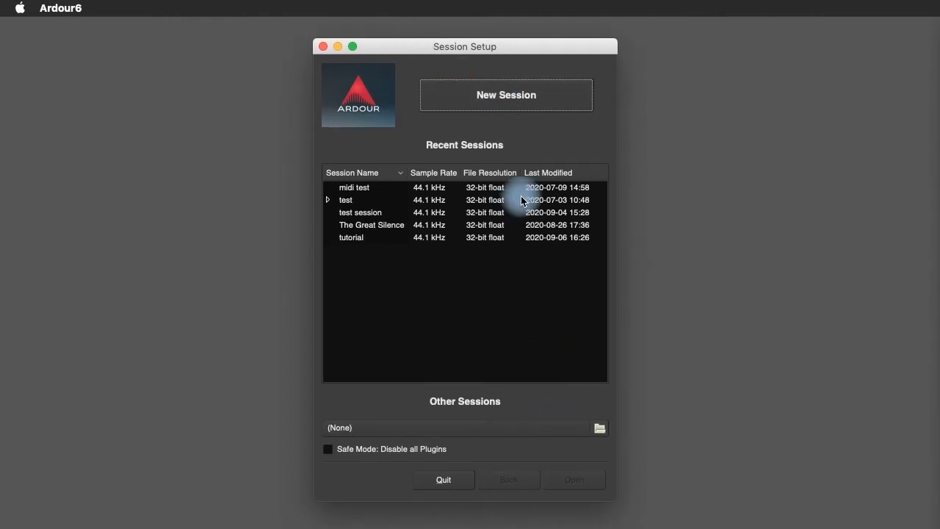
# - Set up a new session from the Empty Template in the 3782 AUDIO STORYTELLING folder, named "The Media - Ben Lerner - Edit"
pyautogui.click(510, 99)
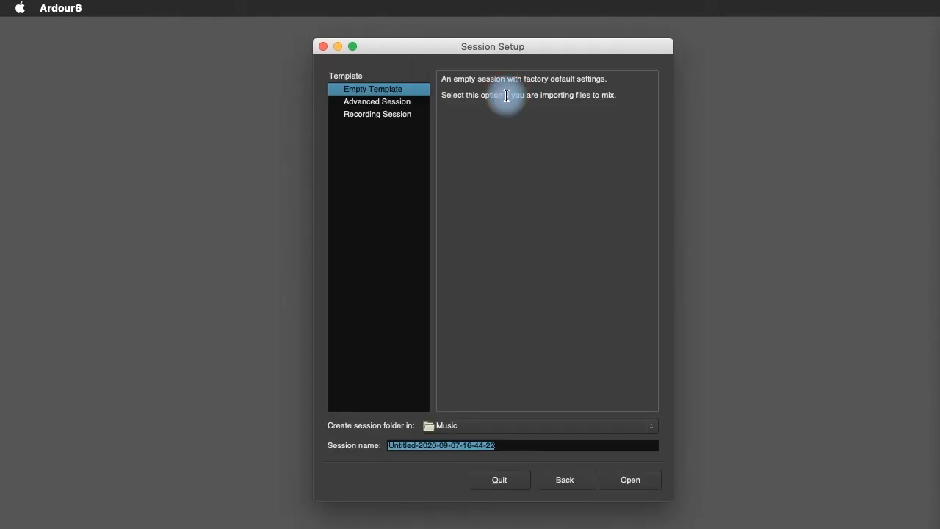
pyautogui.click(516, 426)
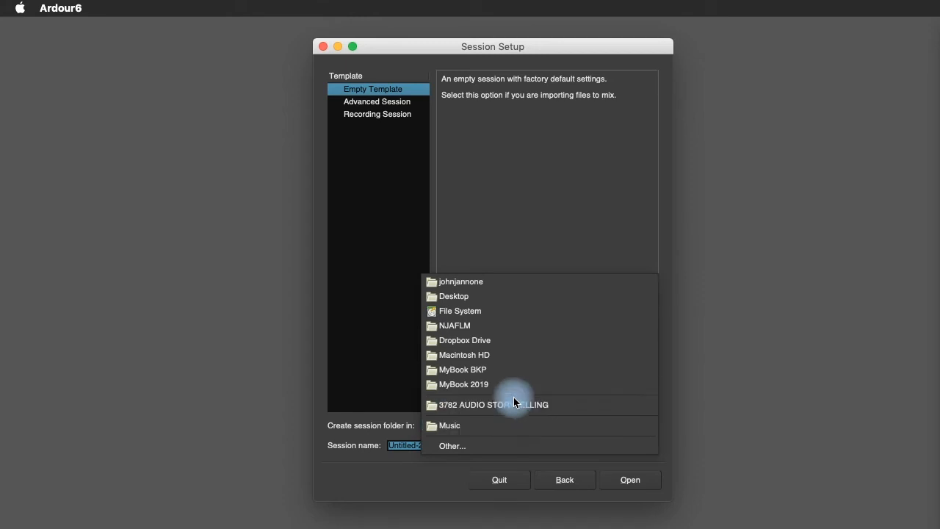
pyautogui.click(513, 405)
pyautogui.moveTo(499, 447); pyautogui.dragTo(367, 441)
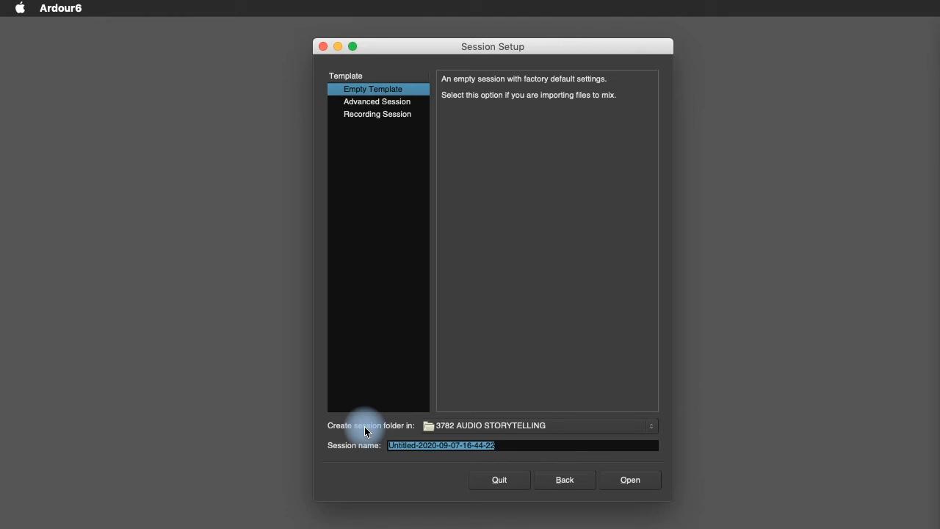
pyautogui.write('The Media - ')
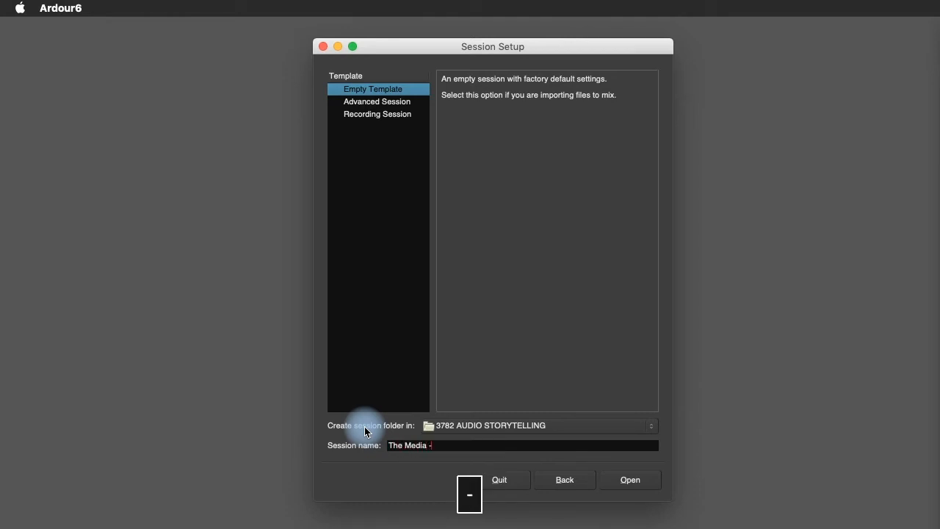
pyautogui.write('Ben Ler')
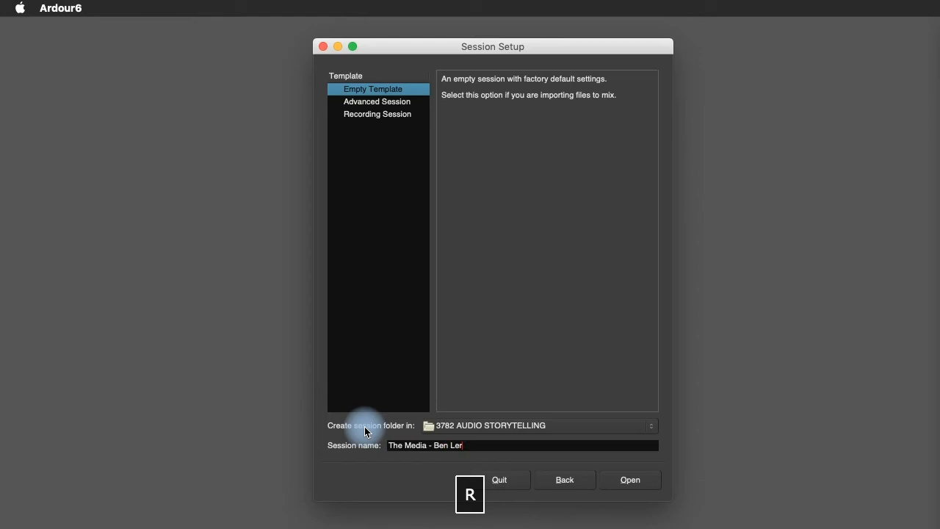
pyautogui.write('ner - ')
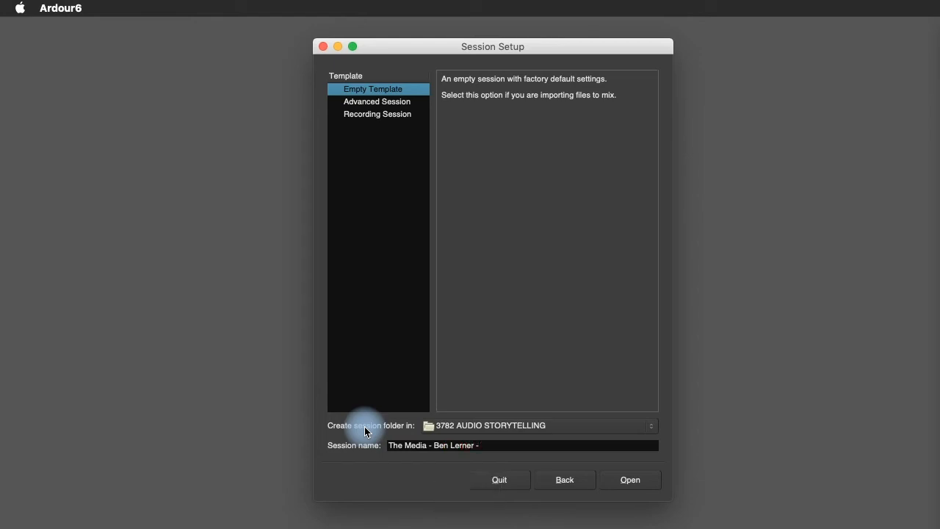
pyautogui.write('Edit')
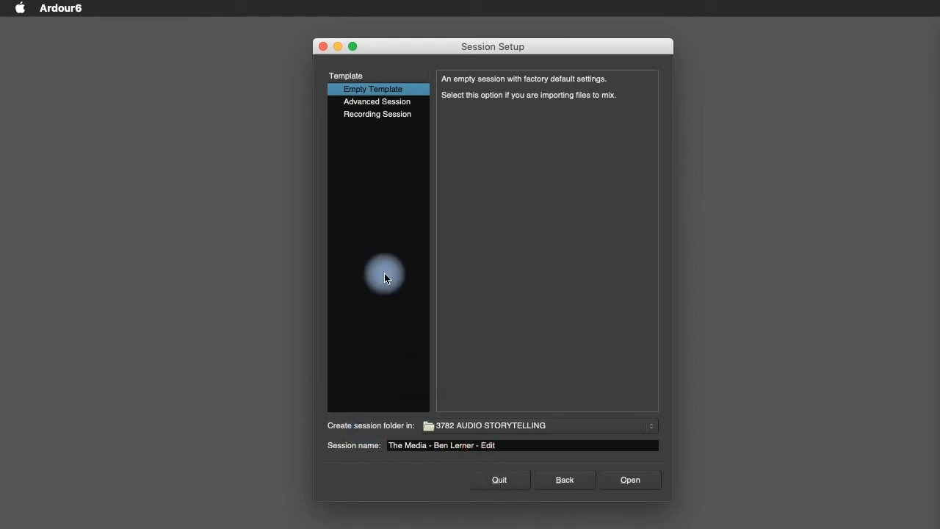
# - Open the new session and start the audio engine with the existing Audio/MIDI settings
pyautogui.click(633, 481)
pyautogui.moveTo(835, 255); pyautogui.dragTo(436, 136)
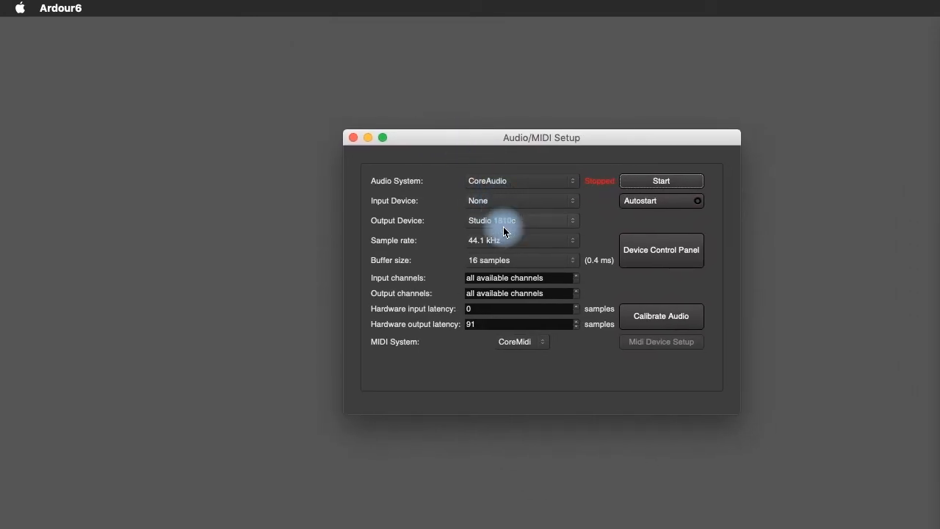
pyautogui.click(646, 181)
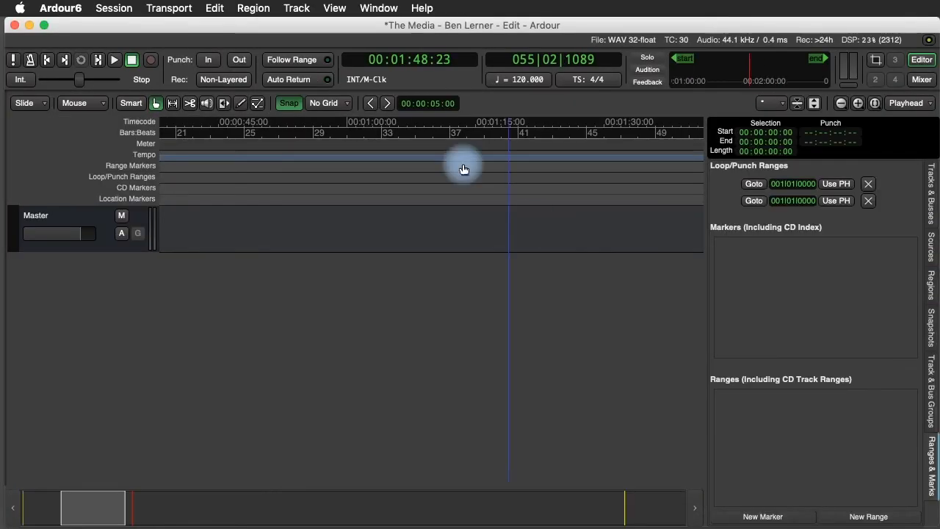
# - Add an audio track to the session and increase its height
pyautogui.click(287, 8)
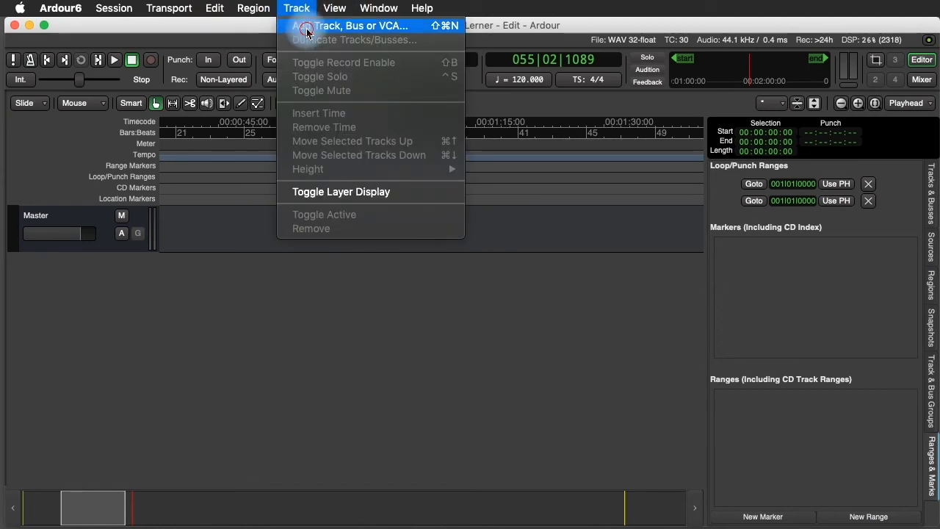
pyautogui.click(299, 26)
pyautogui.click(641, 388)
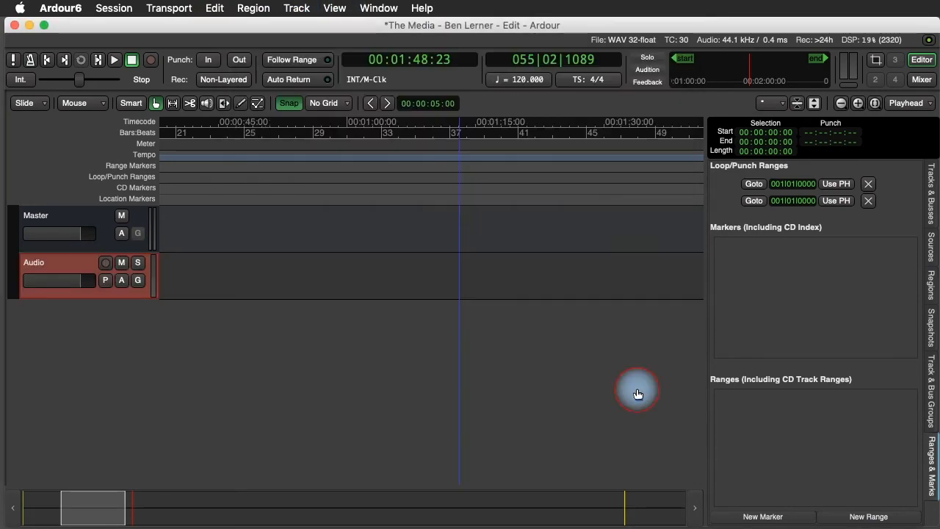
pyautogui.moveTo(99, 298); pyautogui.dragTo(98, 335)
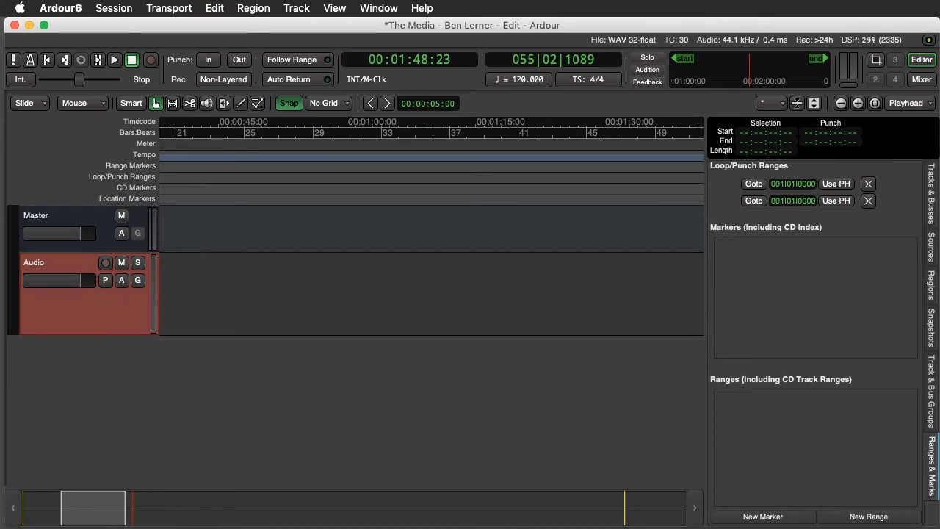
# - Import the audio file "The Media - Ben Lerner - Cleaned" onto the Audio track and activate the Grab tool
pyautogui.moveTo(433, 526); pyautogui.dragTo(186, 286)
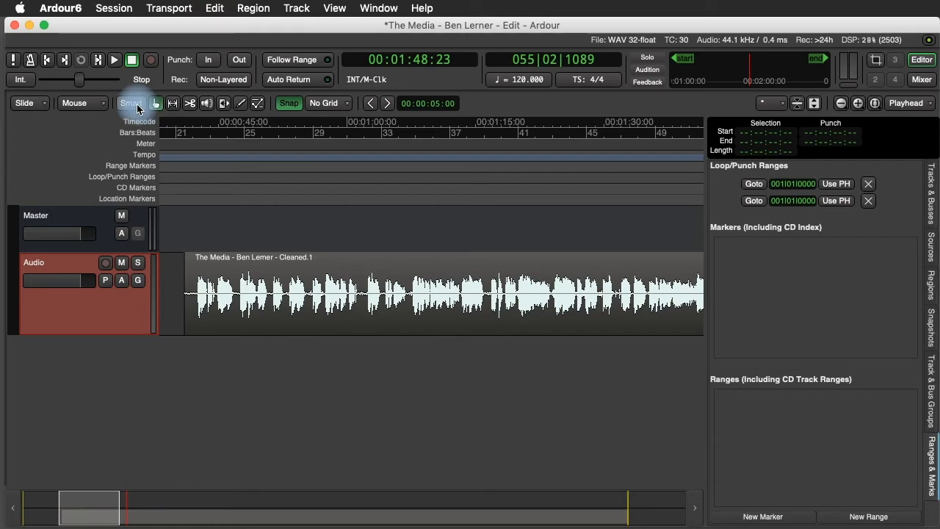
pyautogui.click(190, 103)
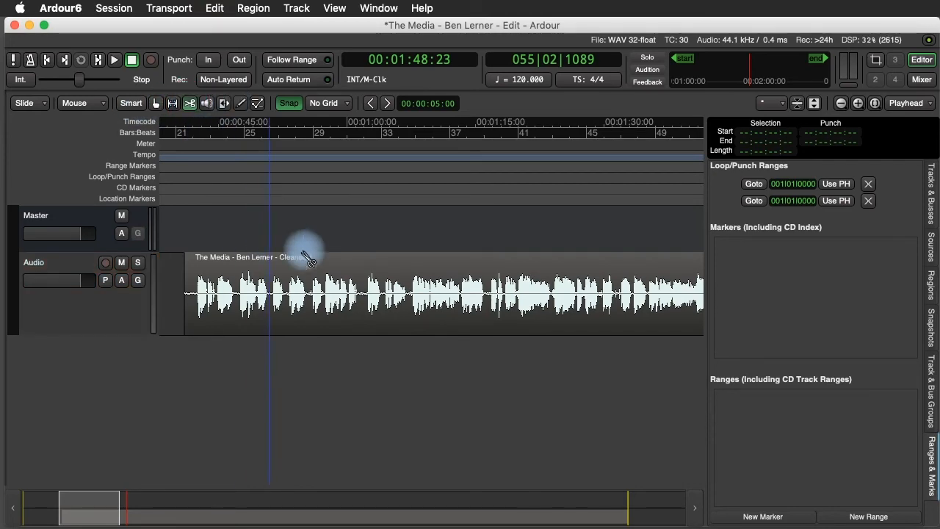
pyautogui.click(156, 103)
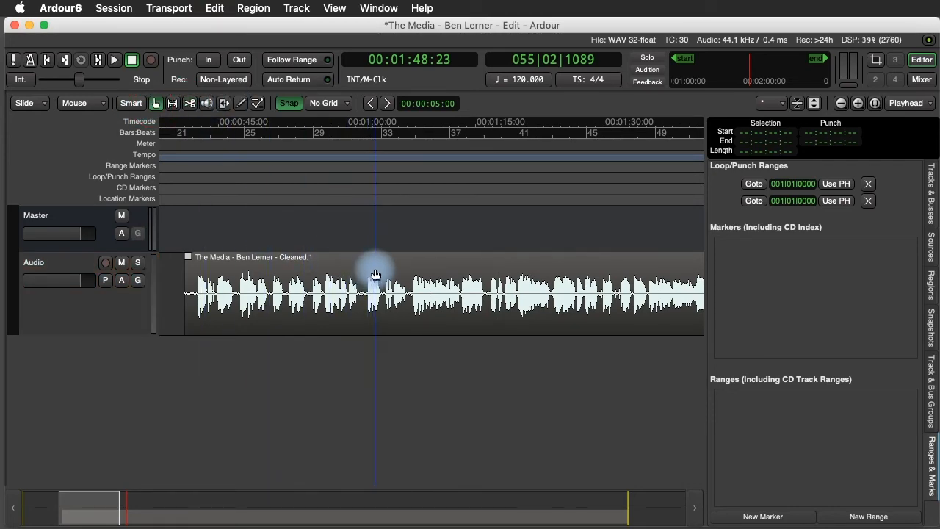
pyautogui.press('g')
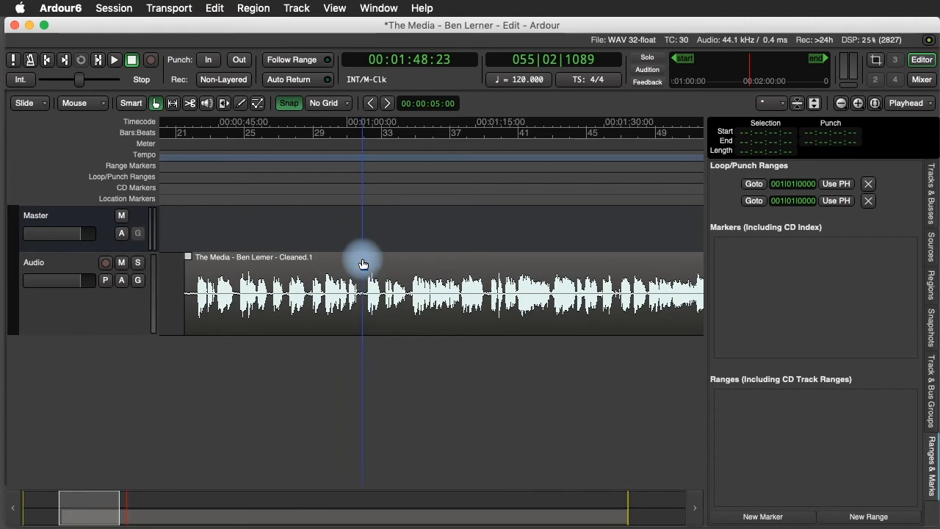
# - Move the audio region on the timeline to the session start at 00:00:00:00
pyautogui.moveTo(363, 263); pyautogui.dragTo(335, 265)
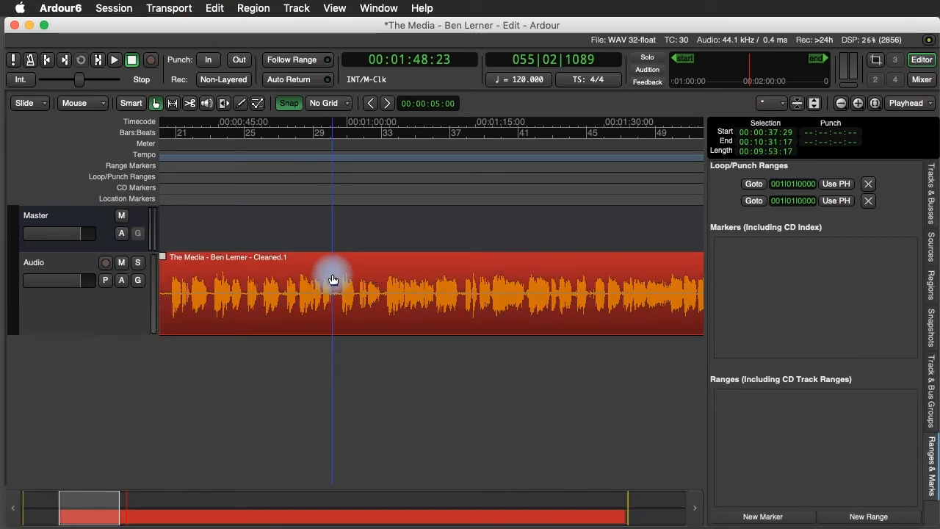
pyautogui.press('=')
pyautogui.press('=')
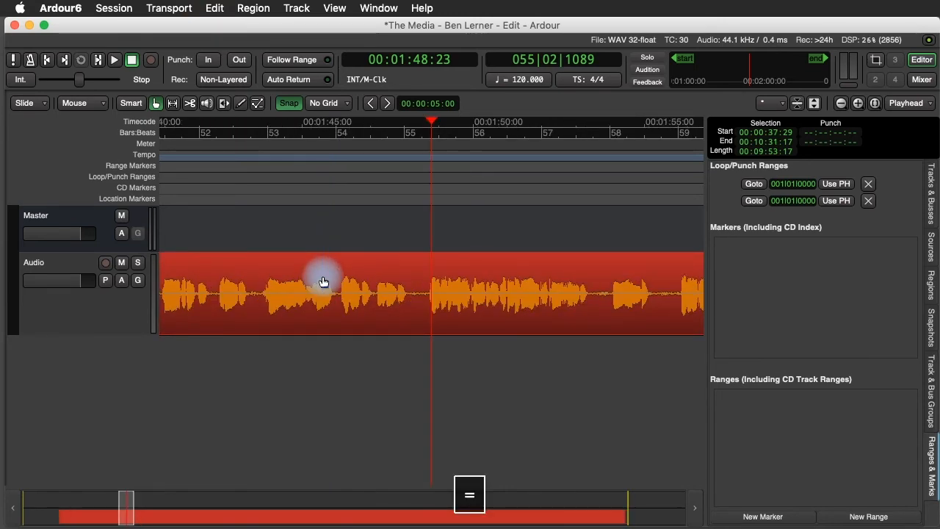
pyautogui.moveTo(126, 509); pyautogui.dragTo(24, 509)
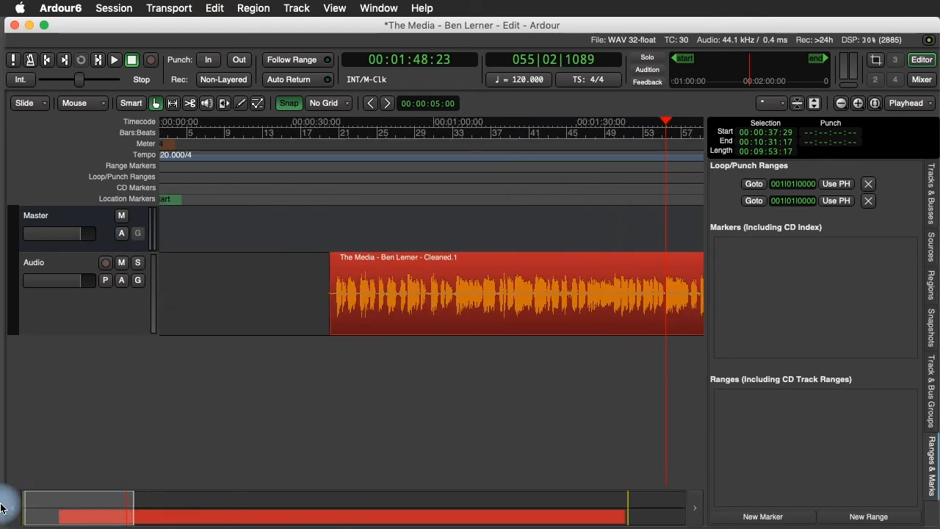
pyautogui.moveTo(480, 258); pyautogui.dragTo(237, 267)
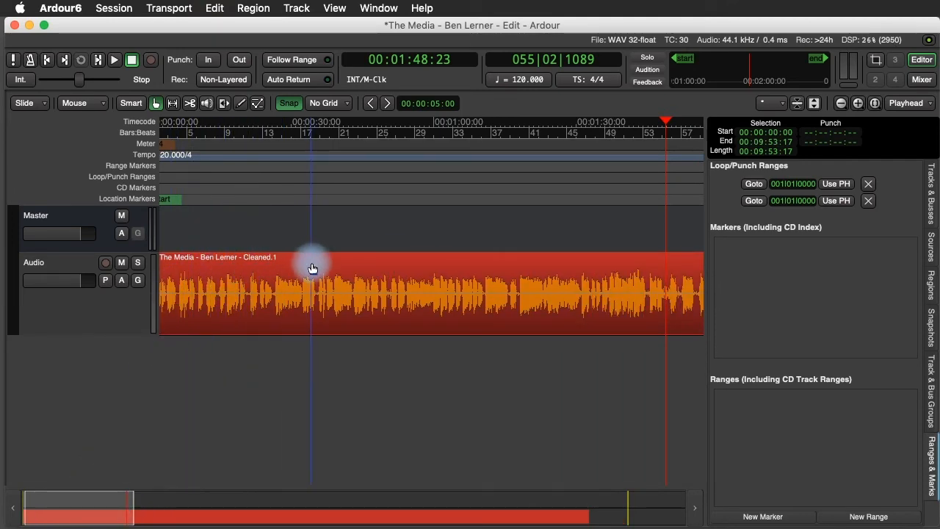
# - Add a fade-in at the start of the audio region, up to the first spoken words, and set its shape to Fast
pyautogui.moveTo(47, 518); pyautogui.dragTo(25, 506)
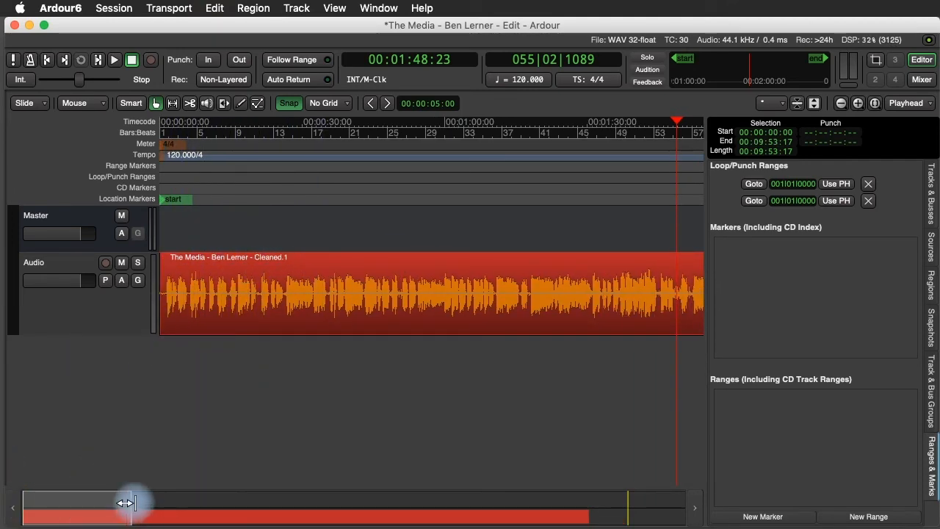
pyautogui.moveTo(125, 504); pyautogui.dragTo(52, 499)
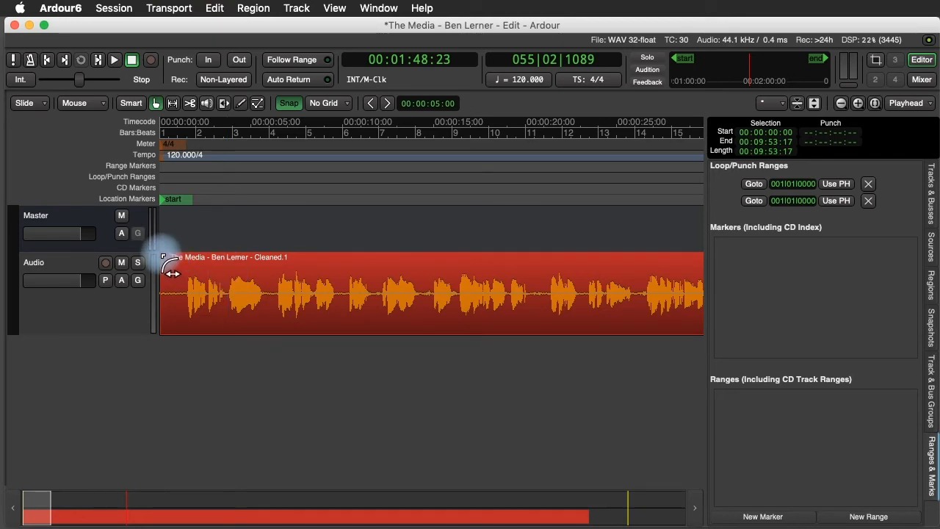
pyautogui.moveTo(163, 255); pyautogui.dragTo(199, 276)
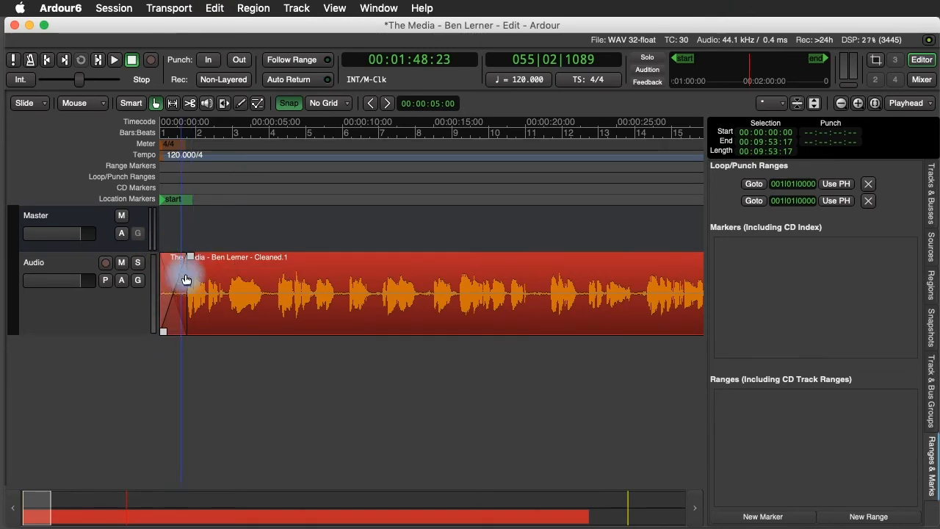
pyautogui.rightClick(193, 254)
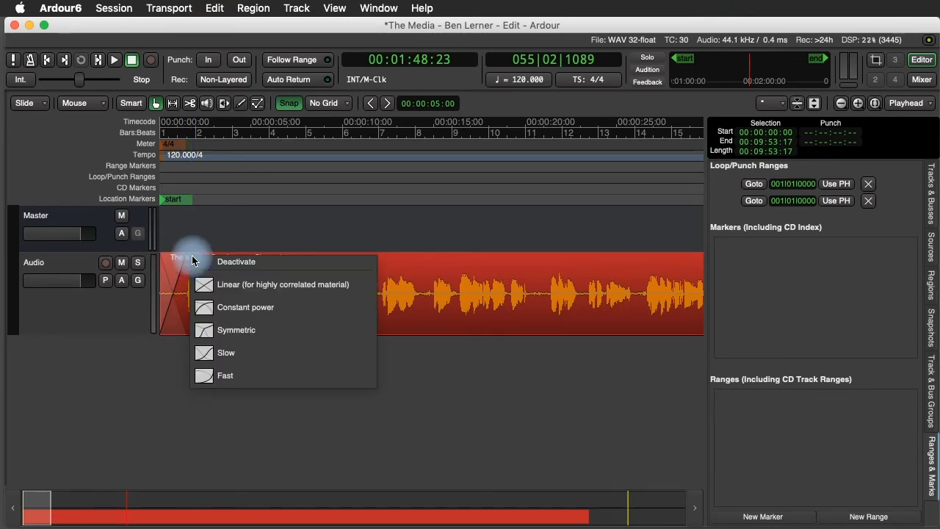
pyautogui.click(233, 385)
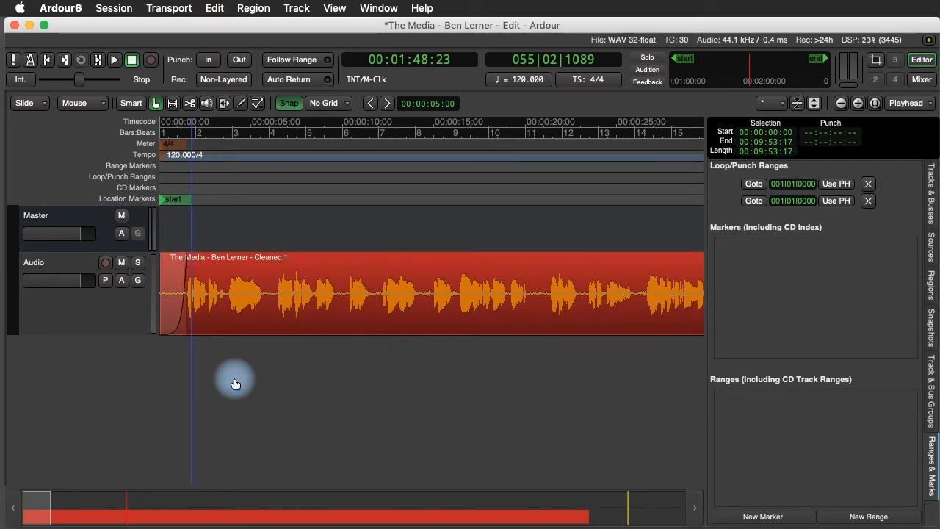
pyautogui.rightClick(193, 257)
pyautogui.click(213, 349)
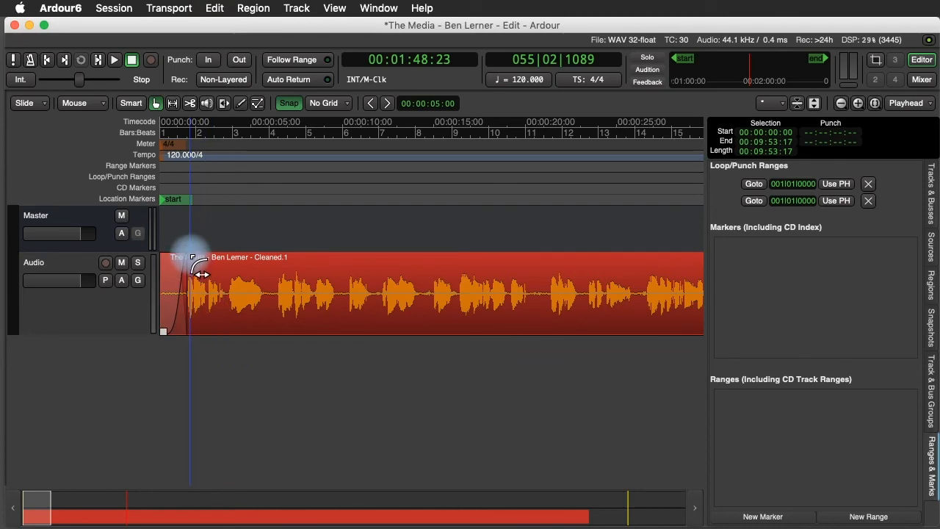
pyautogui.rightClick(194, 258)
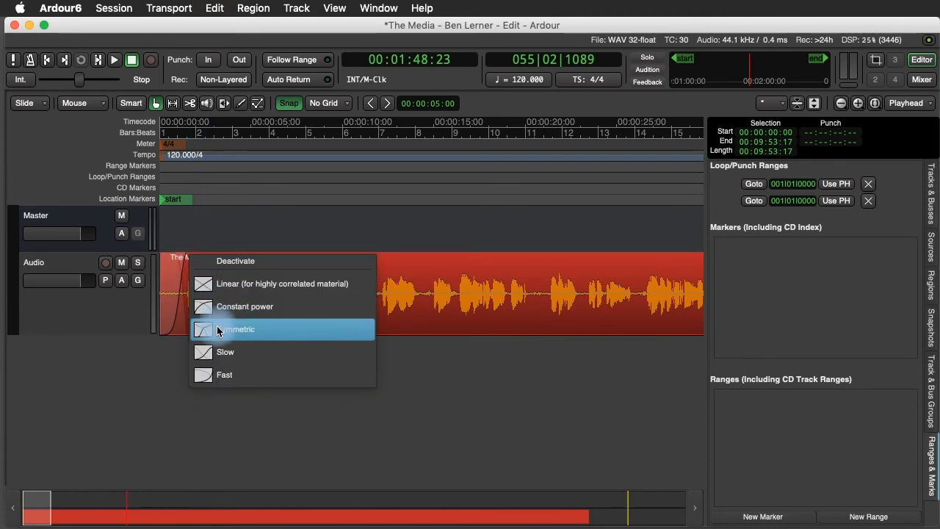
pyautogui.click(245, 375)
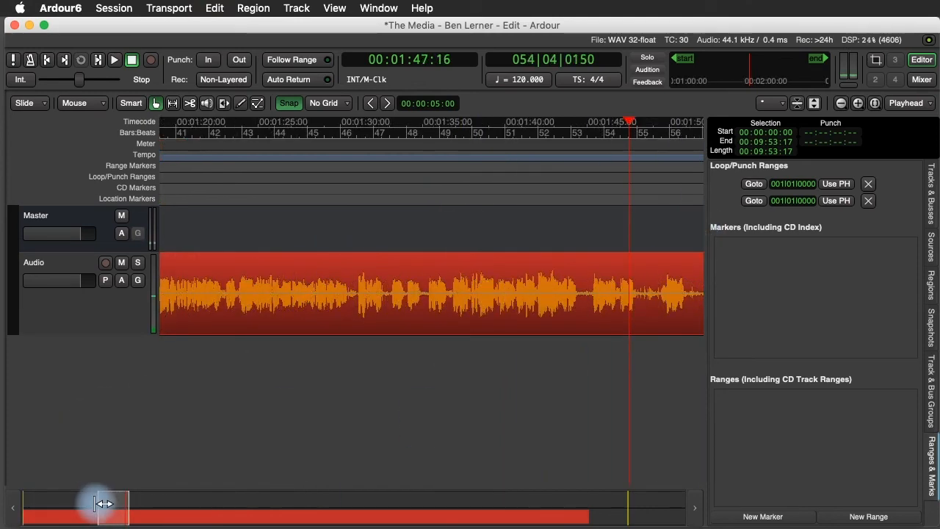
# - Play the recording from about 00:01:39 to 00:01:55 to locate the passage that needs cutting
pyautogui.moveTo(95, 503); pyautogui.dragTo(146, 502)
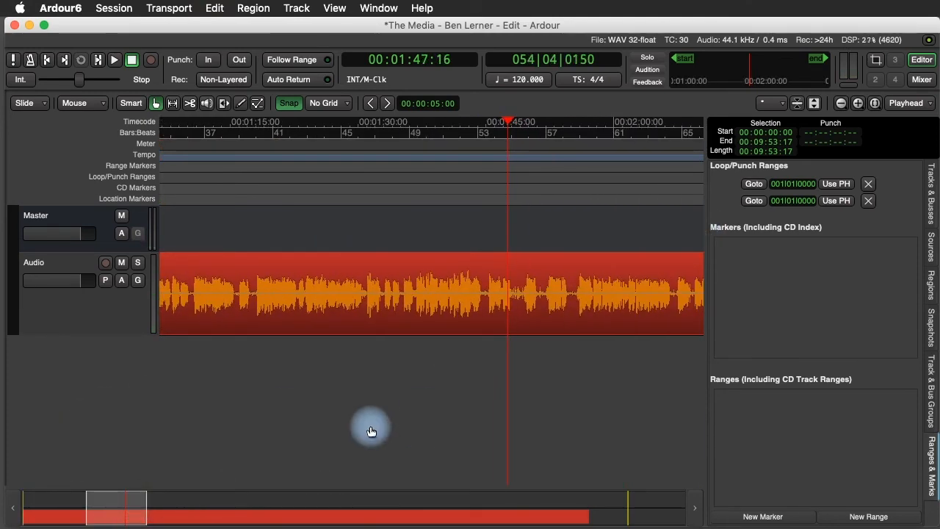
pyautogui.click(431, 125)
pyautogui.press('space')
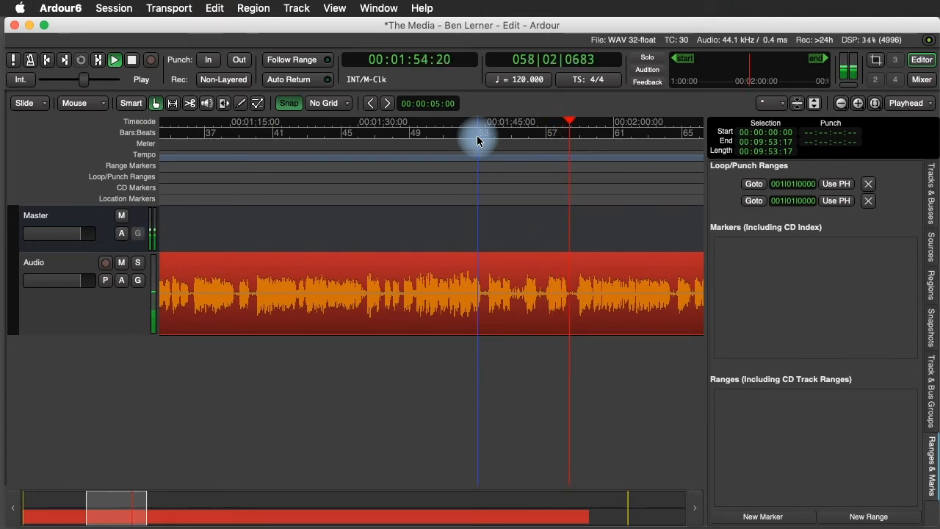
pyautogui.press('space')
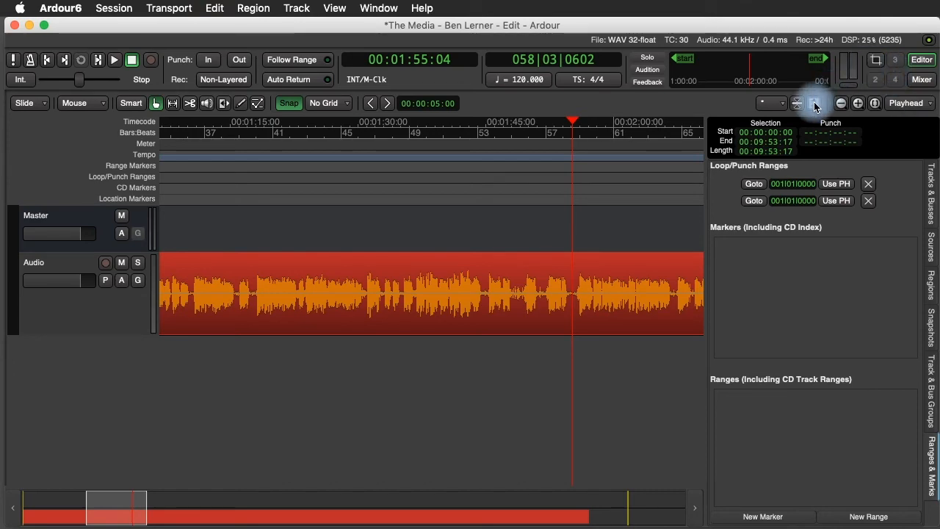
# - Audition the passage from 00:01:51:22 and split the region with the Cut tool in the pause at about 00:01:55
pyautogui.press('=')
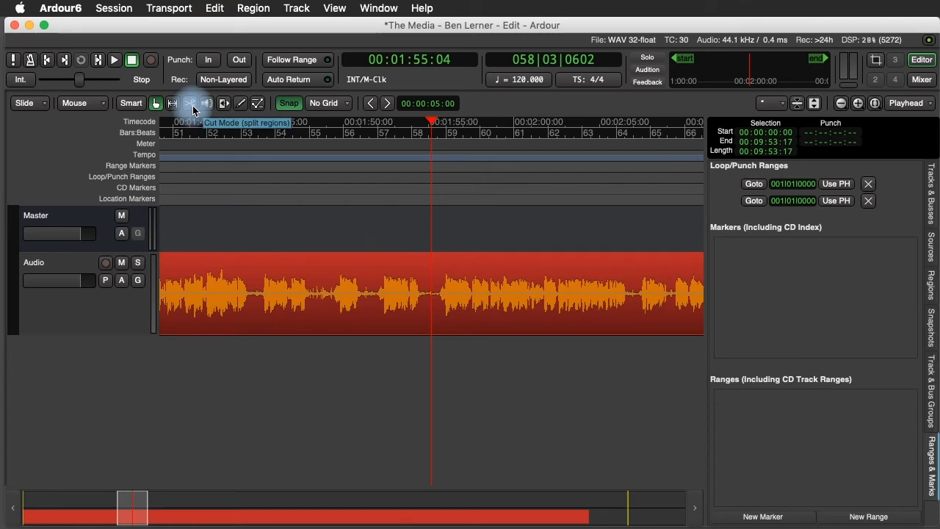
pyautogui.press('c')
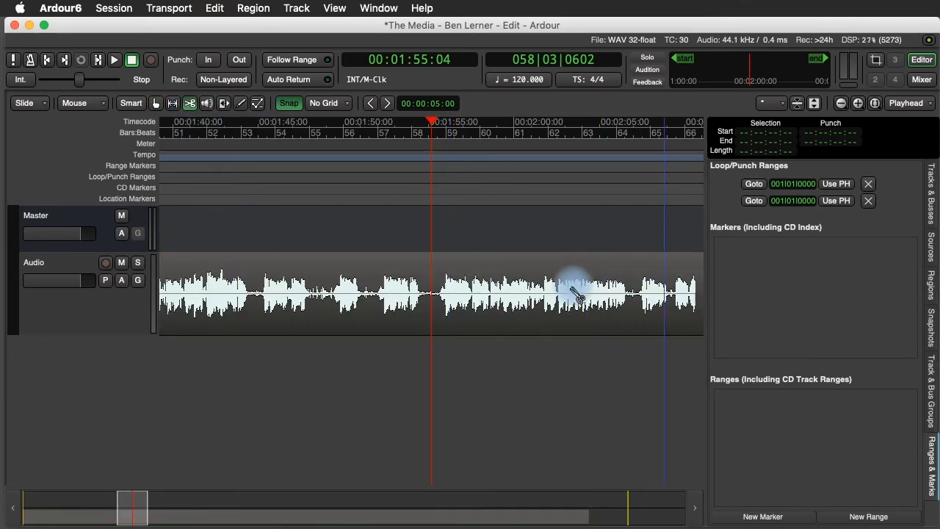
pyautogui.press('g')
pyautogui.press('c')
pyautogui.press('g')
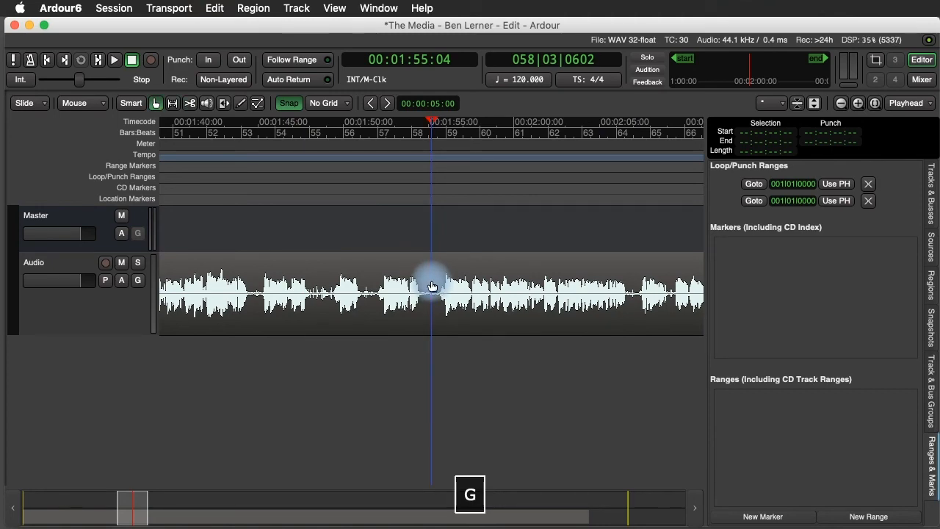
pyautogui.press('c')
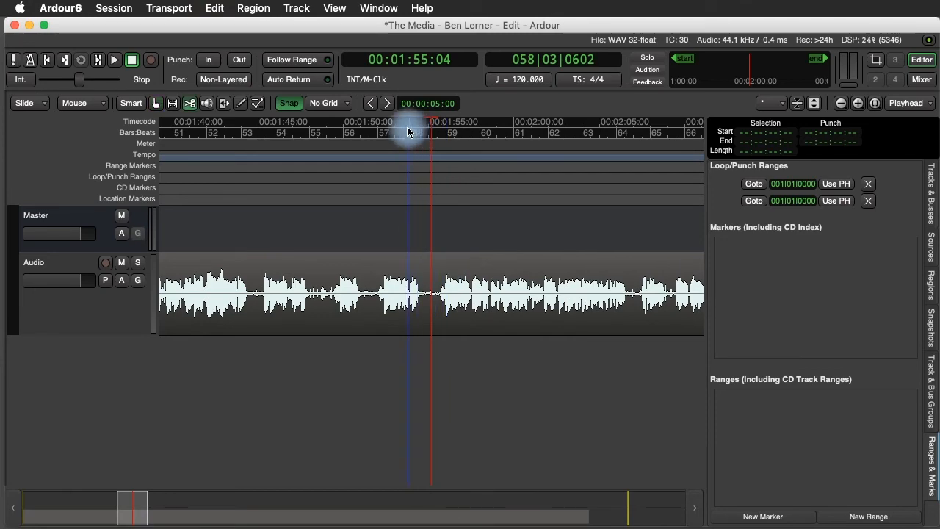
pyautogui.moveTo(409, 130); pyautogui.dragTo(373, 120)
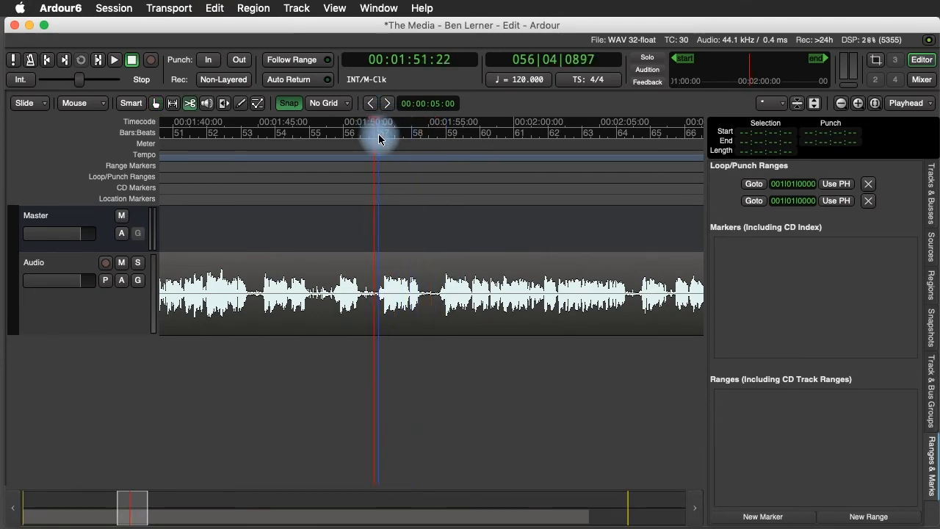
pyautogui.press('space')
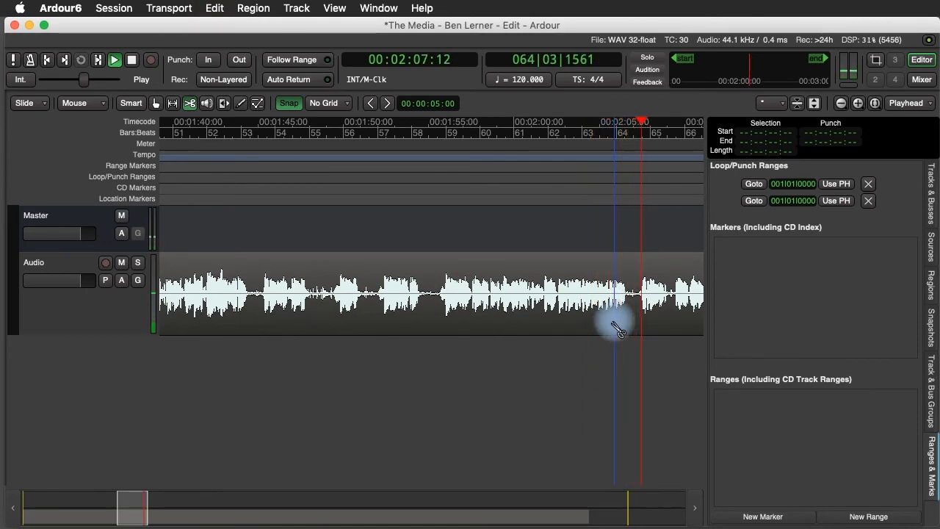
pyautogui.press('space')
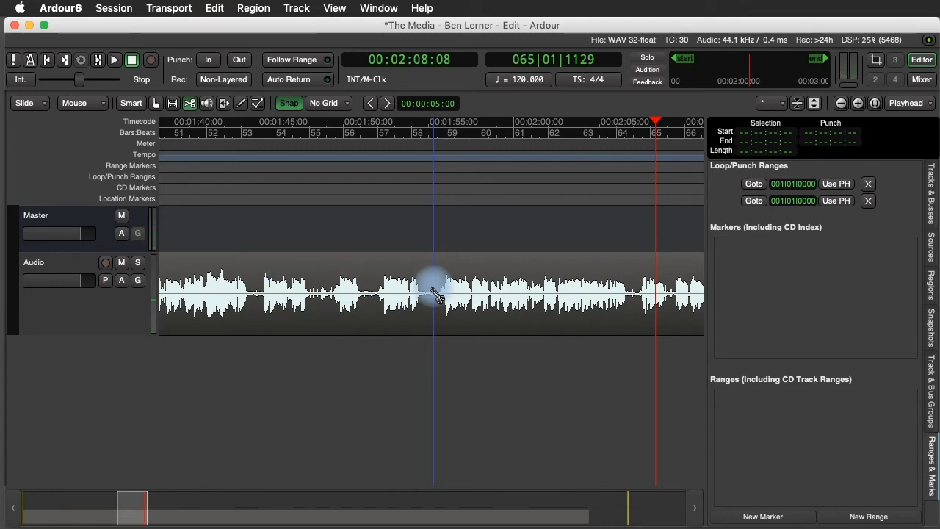
pyautogui.press('c')
pyautogui.click(434, 293)
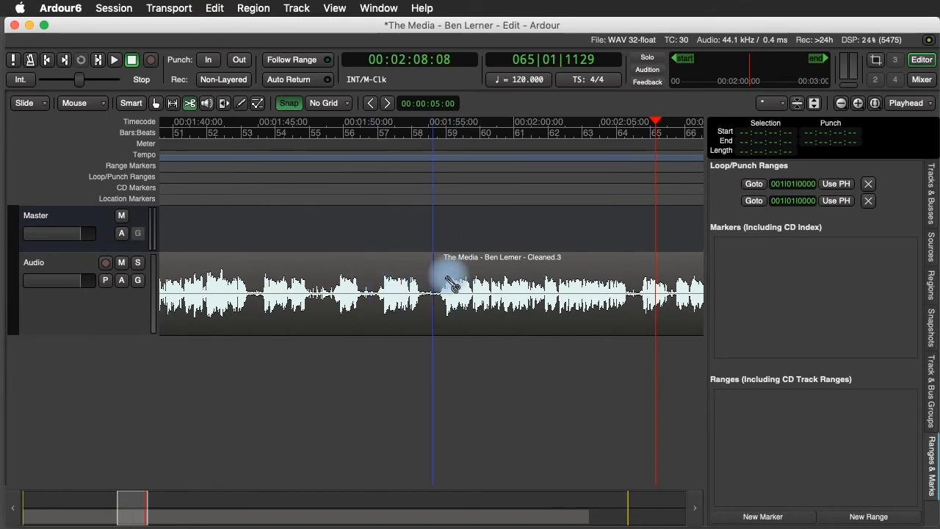
# - Move the region after the split earlier with the Grab tool so it covers the unwanted passage and starts at 00:01:44:22
pyautogui.press('g')
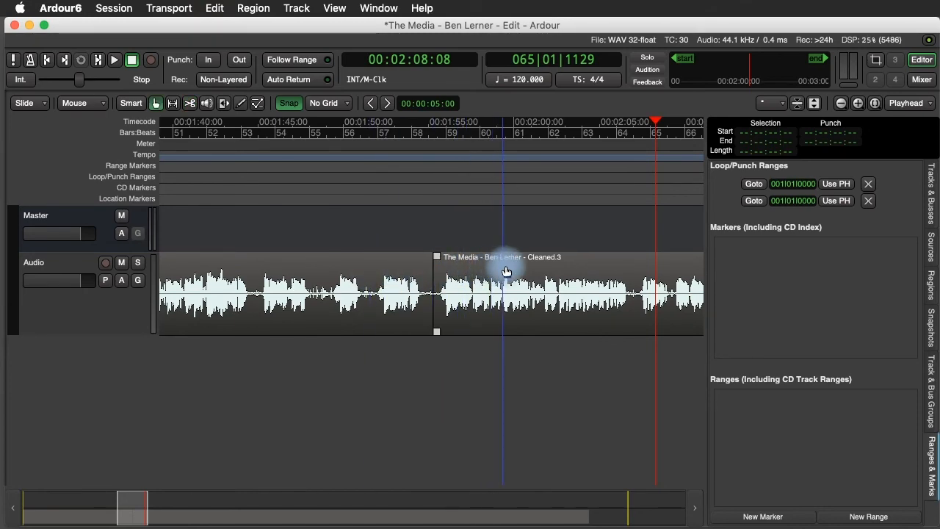
pyautogui.click(509, 264)
pyautogui.moveTo(502, 271); pyautogui.dragTo(333, 274)
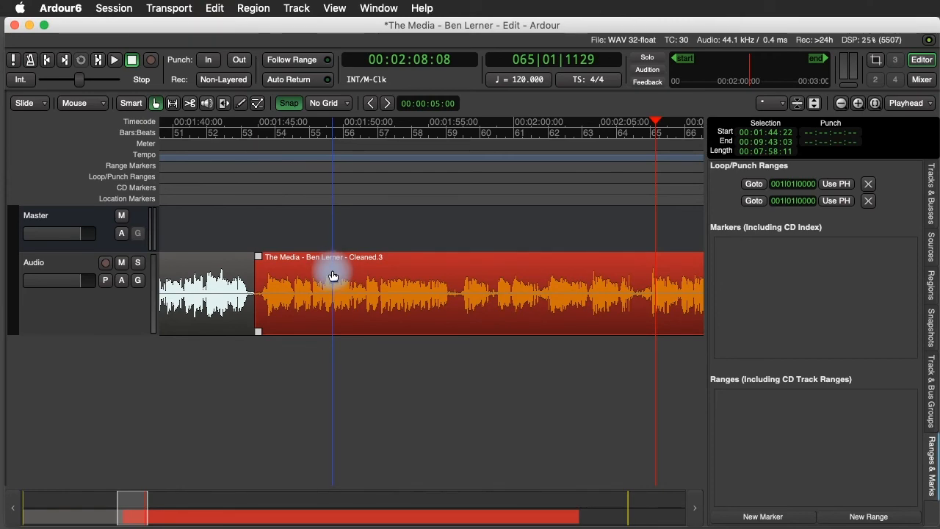
pyautogui.moveTo(304, 269)
pyautogui.mouseDown()
pyautogui.moveTo(483, 265)
pyautogui.moveTo(296, 256)
pyautogui.mouseUp()
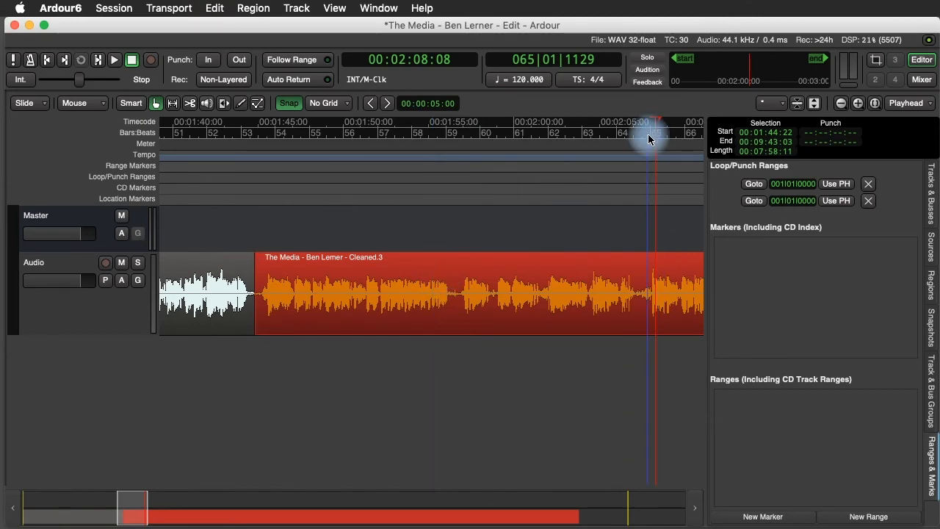
# - Play back from about 00:01:40 across the edit point to check the join between the two regions
pyautogui.moveTo(656, 122); pyautogui.dragTo(180, 126)
pyautogui.press('space')
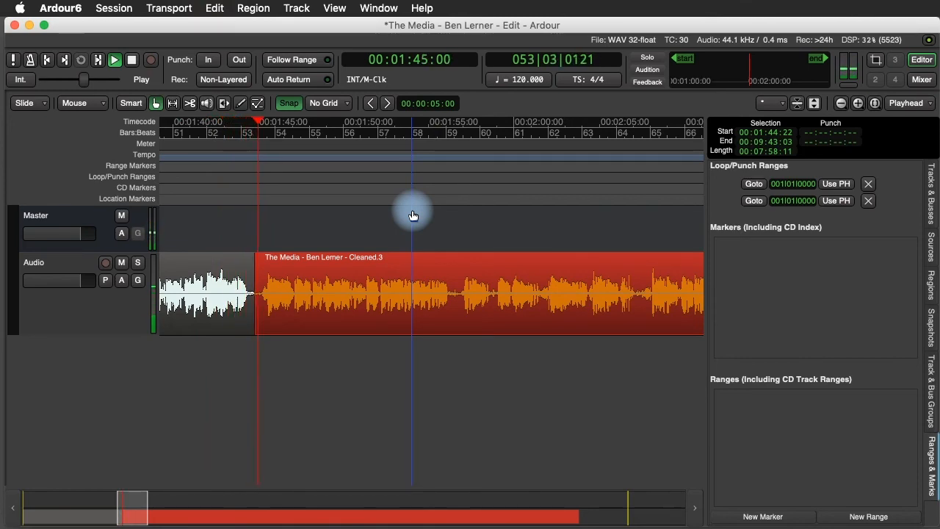
pyautogui.press('space')
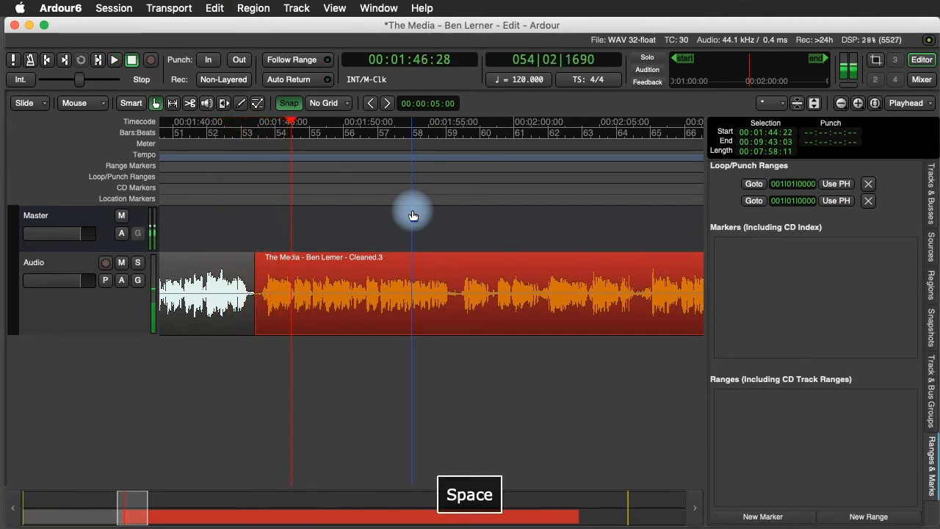
# - Trim about nine frames off the start of the second region, reposition it at 00:01:44:21, and audition the join
pyautogui.moveTo(290, 119); pyautogui.dragTo(261, 128)
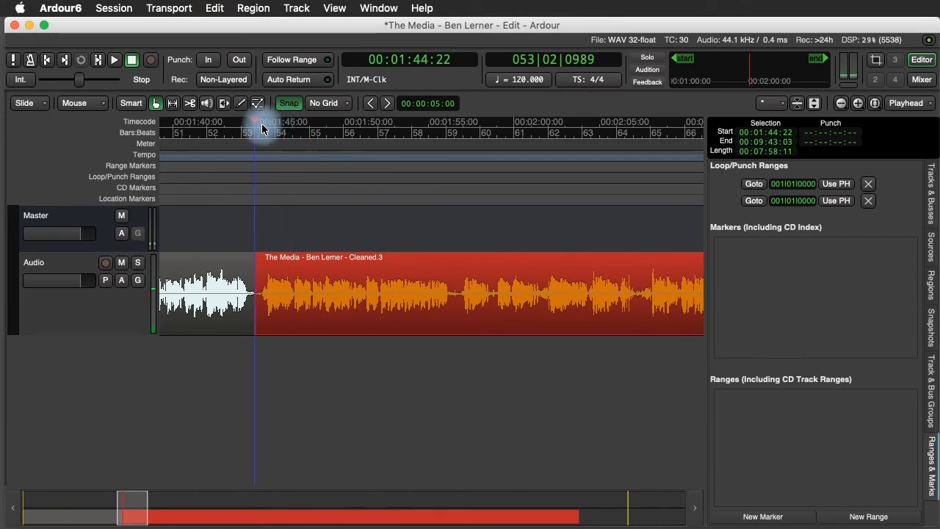
pyautogui.press('=')
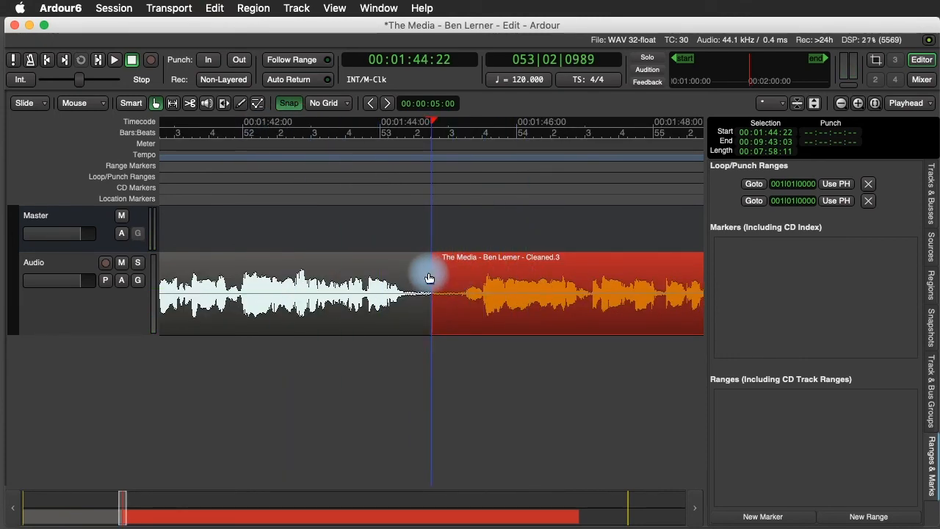
pyautogui.moveTo(440, 283); pyautogui.dragTo(483, 266)
pyautogui.click(241, 131)
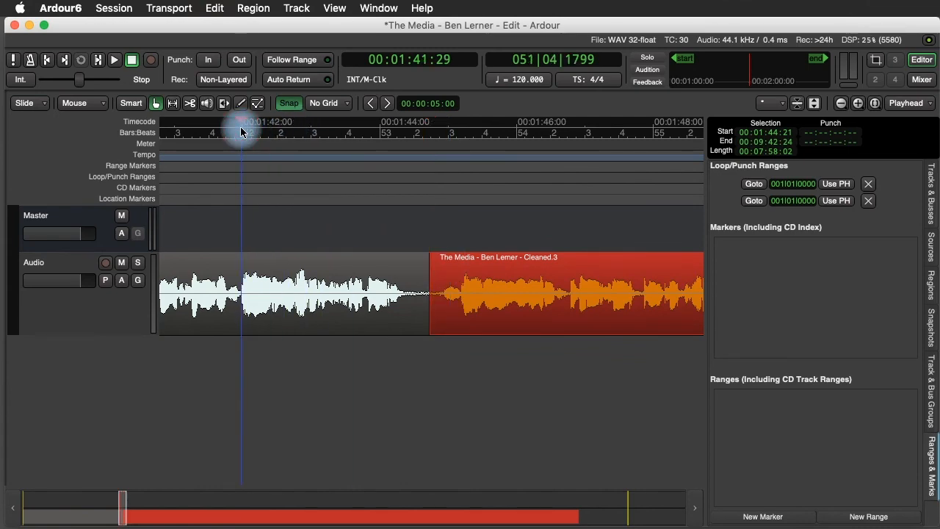
pyautogui.press('space')
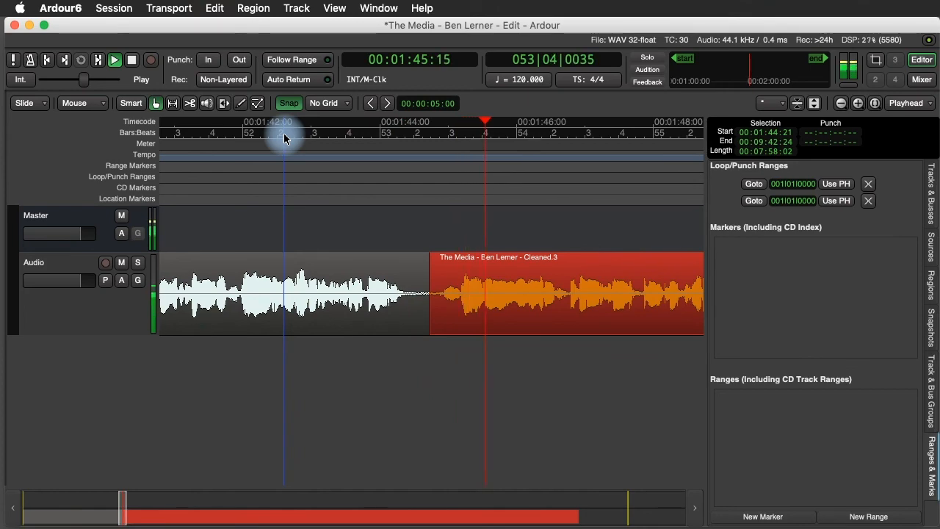
pyautogui.press('space')
# - Move the second region slightly earlier to start at 00:01:44:13 and play back the join from about 00:01:42
pyautogui.click(448, 255)
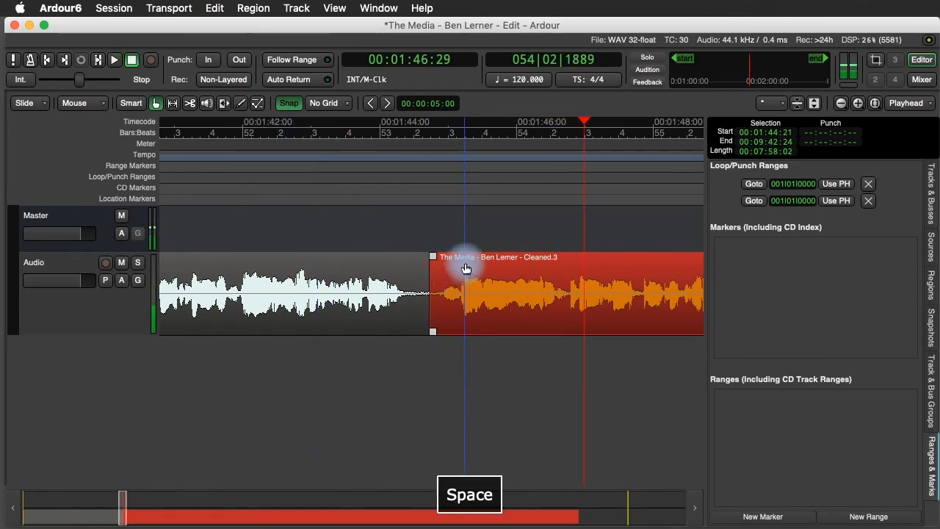
pyautogui.moveTo(468, 263); pyautogui.dragTo(449, 263)
pyautogui.click(248, 130)
pyautogui.press('space')
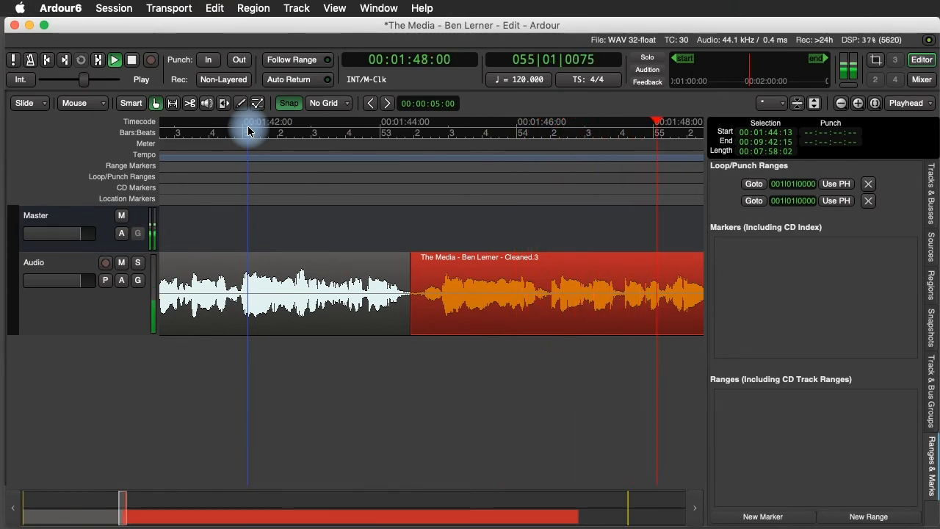
pyautogui.press('space')
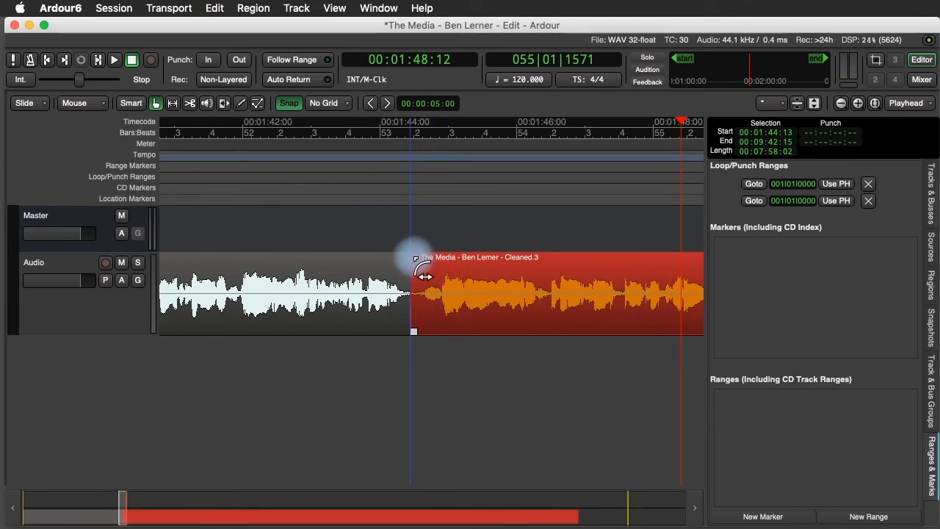
# - Add a fade-in of about 0.3 seconds to the start of the second region and play back the transition
pyautogui.moveTo(424, 277); pyautogui.dragTo(442, 274)
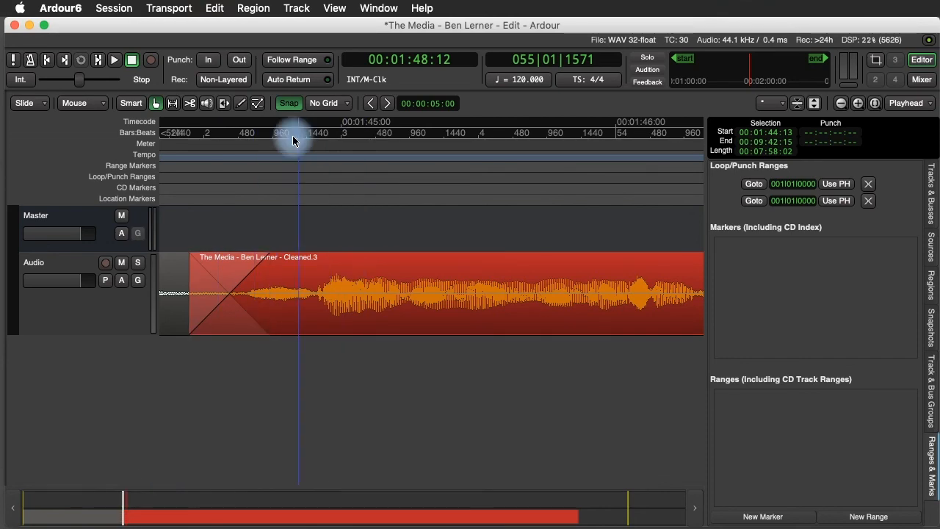
pyautogui.moveTo(294, 136); pyautogui.dragTo(326, 121)
pyautogui.press('space')
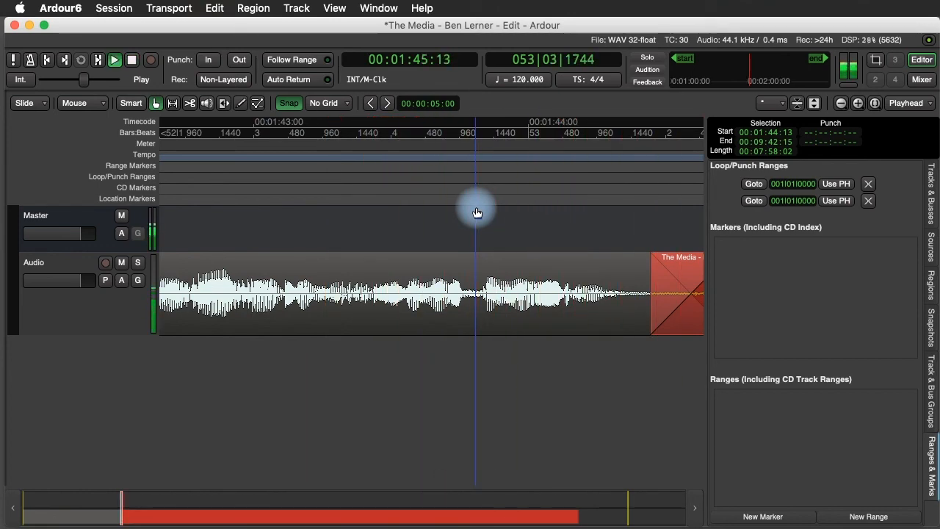
pyautogui.press('space')
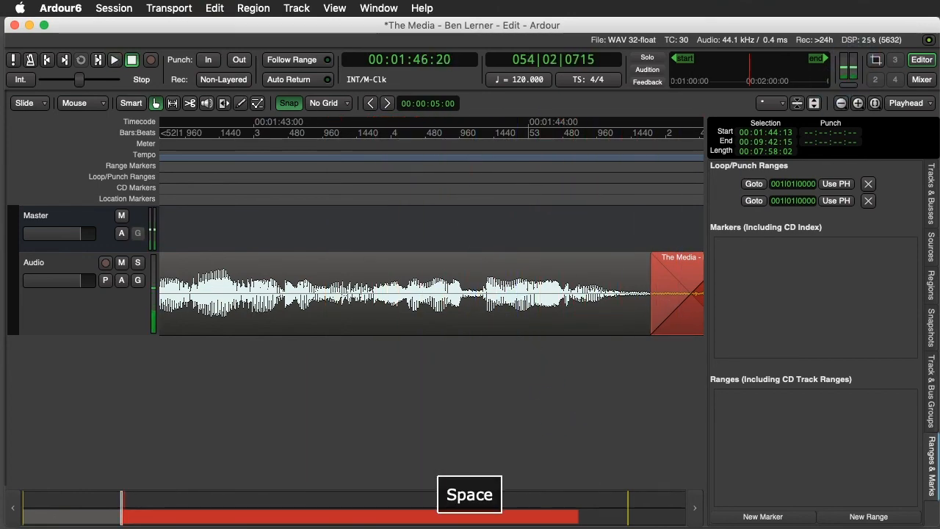
pyautogui.moveTo(123, 506); pyautogui.dragTo(136, 505)
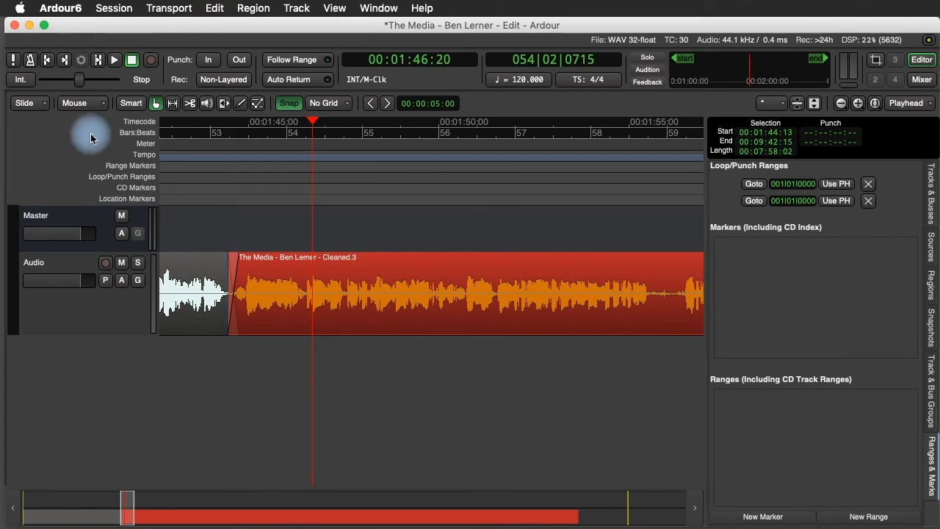
# - Audition the passage from about 00:03:01:24 and split the region at 00:03:01:23 and 00:03:03:10
pyautogui.click(194, 127)
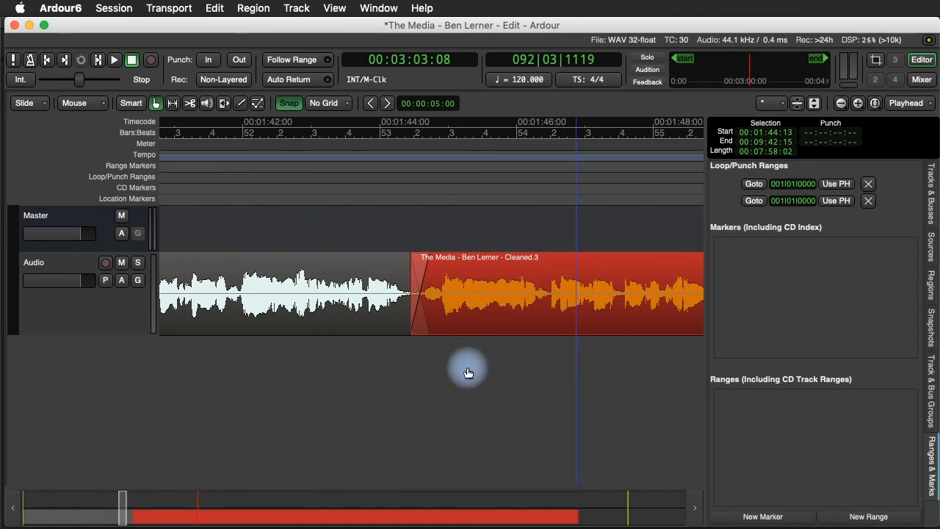
pyautogui.press('=')
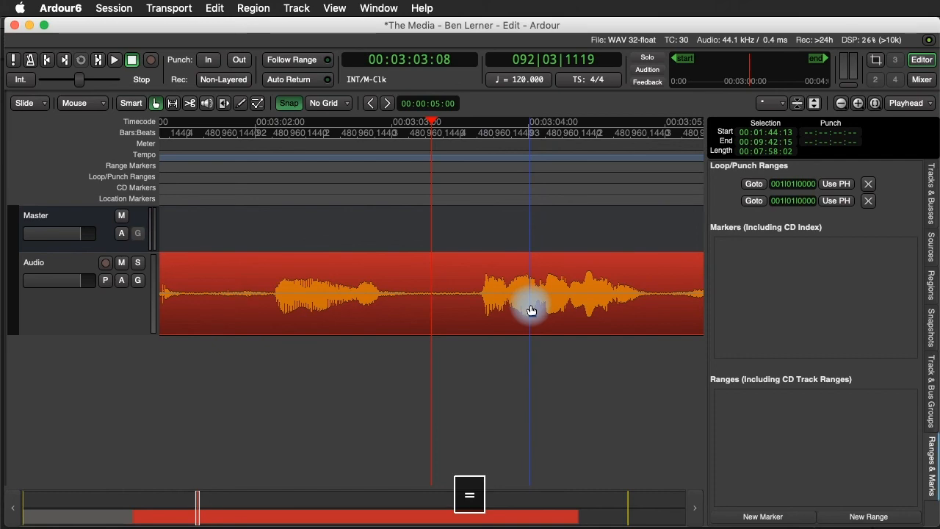
pyautogui.click(228, 128)
pyautogui.press('space')
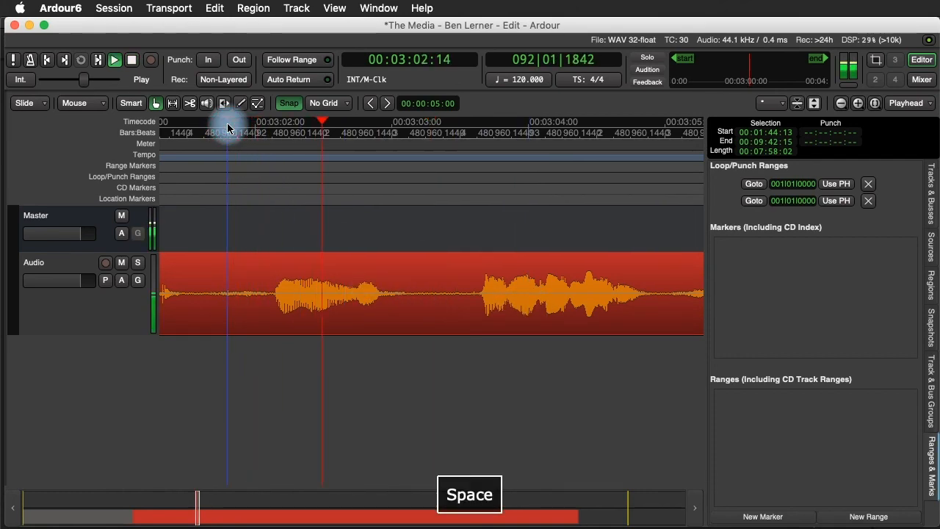
pyautogui.press('c')
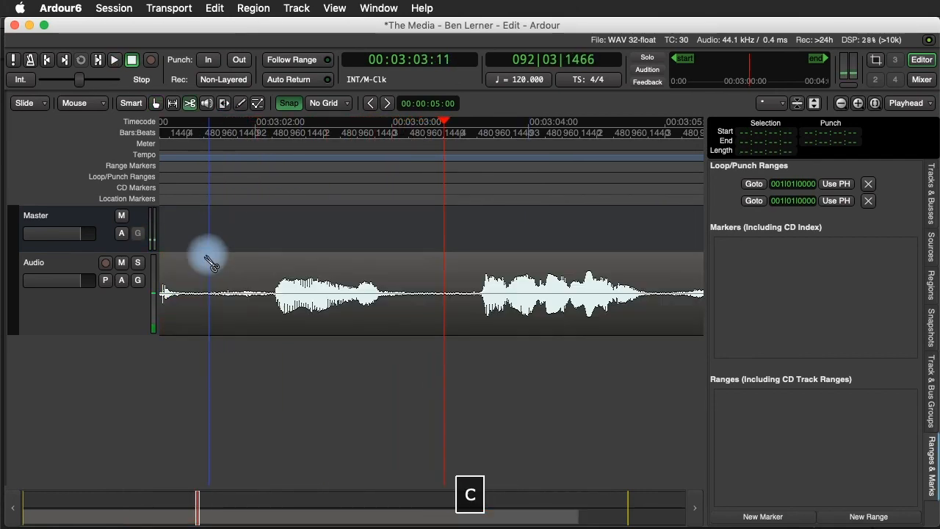
pyautogui.click(225, 290)
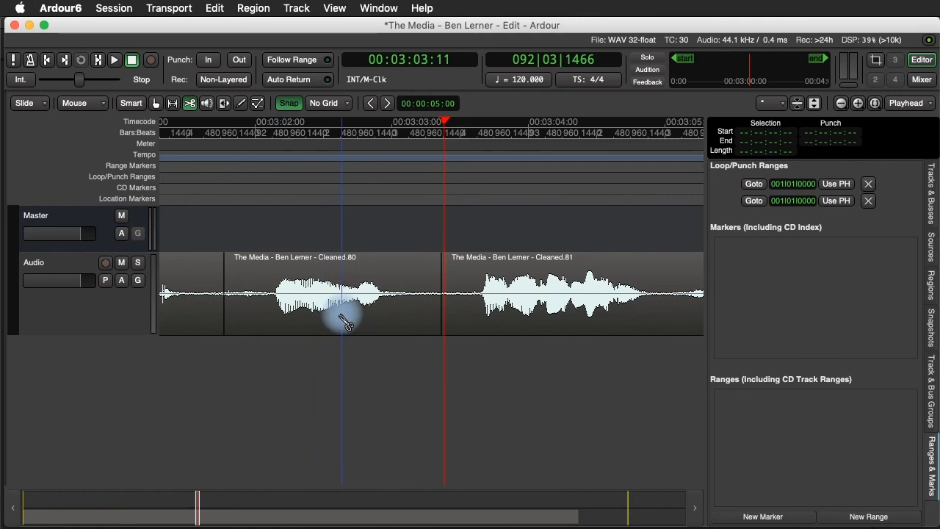
# - Try deleting the region between the two cuts and moving the following region to 00:03:01:23, and undo that move
pyautogui.press('g')
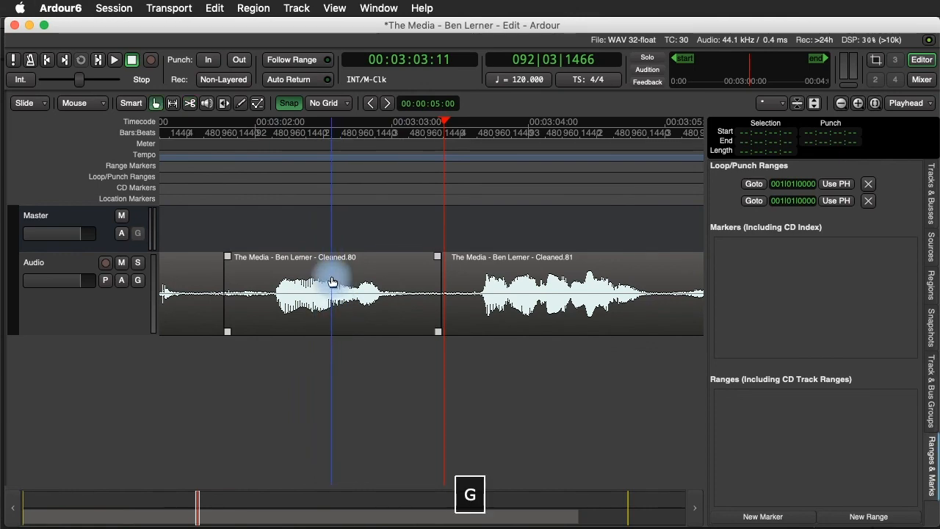
pyautogui.click(332, 281)
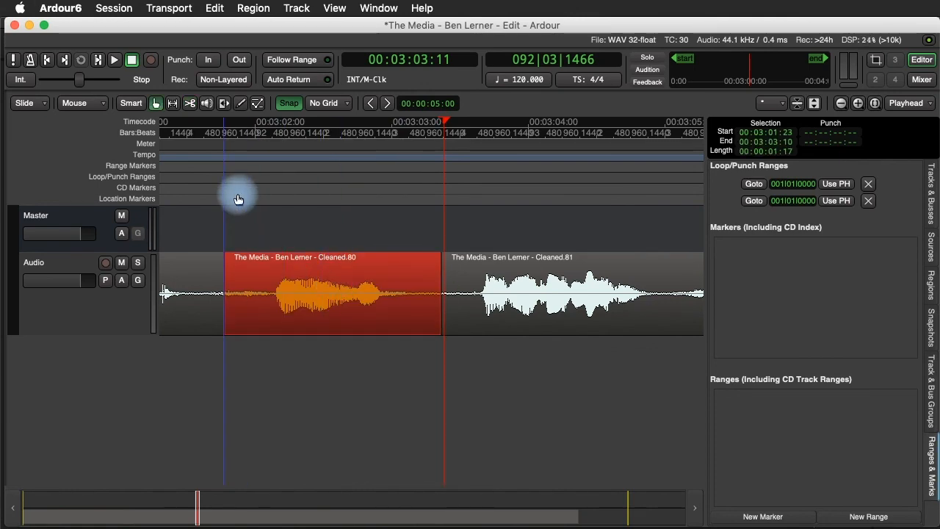
pyautogui.press('BackSpace')
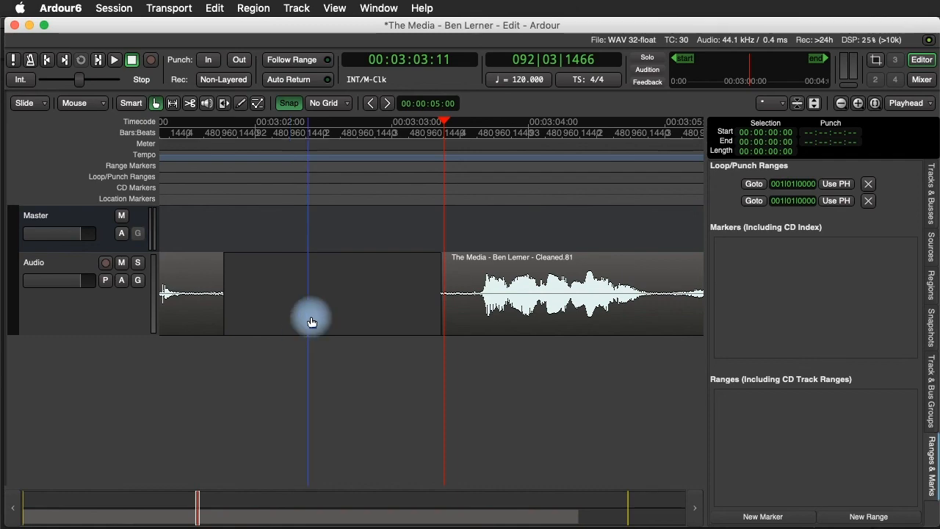
pyautogui.click(450, 273)
pyautogui.moveTo(491, 283); pyautogui.dragTo(296, 269)
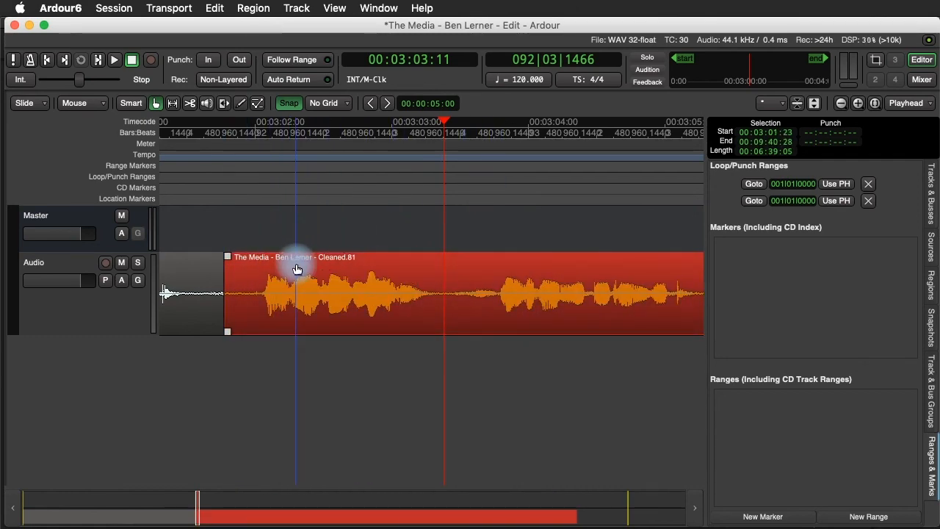
pyautogui.press('super+z')
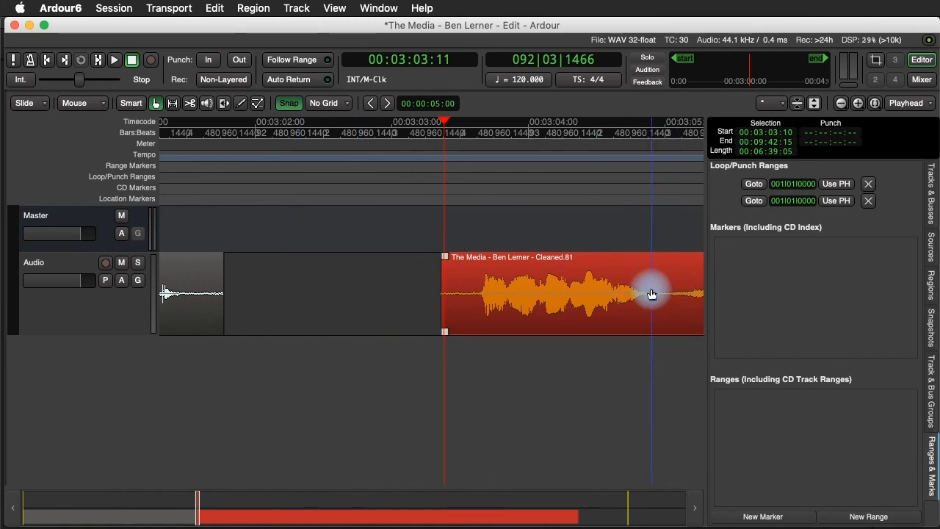
# - Split the remaining region at about 00:03:05:01 and move its first part to 00:03:01:23, returning it to 00:03:03:12 against the next region
pyautogui.press('c')
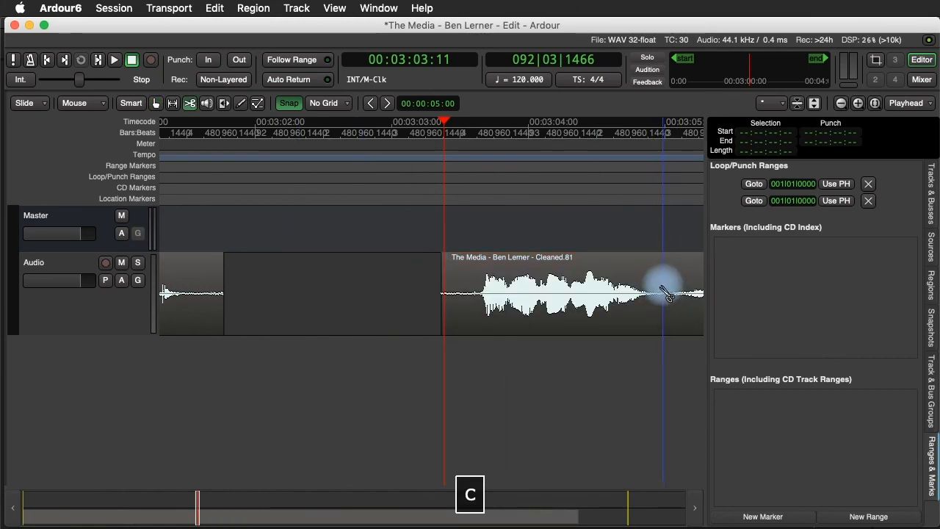
pyautogui.click(663, 312)
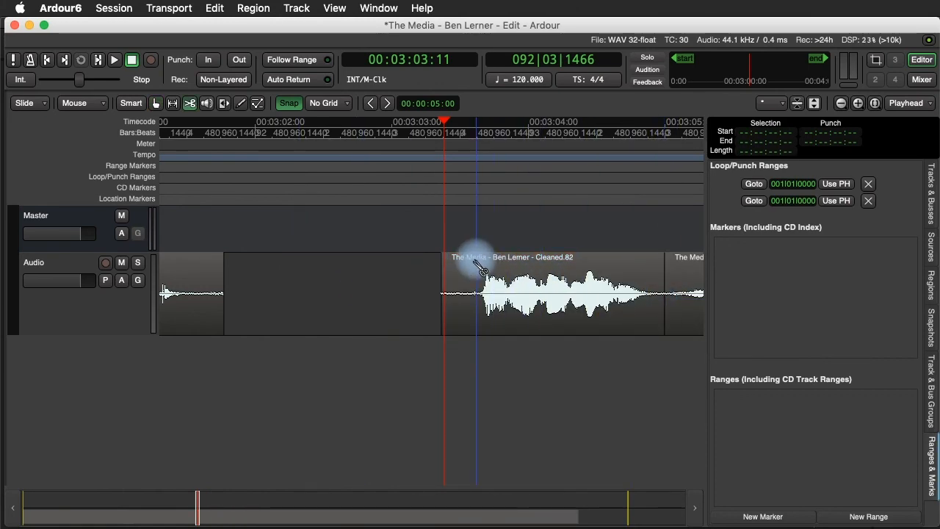
pyautogui.press('g')
pyautogui.moveTo(478, 266); pyautogui.dragTo(346, 266)
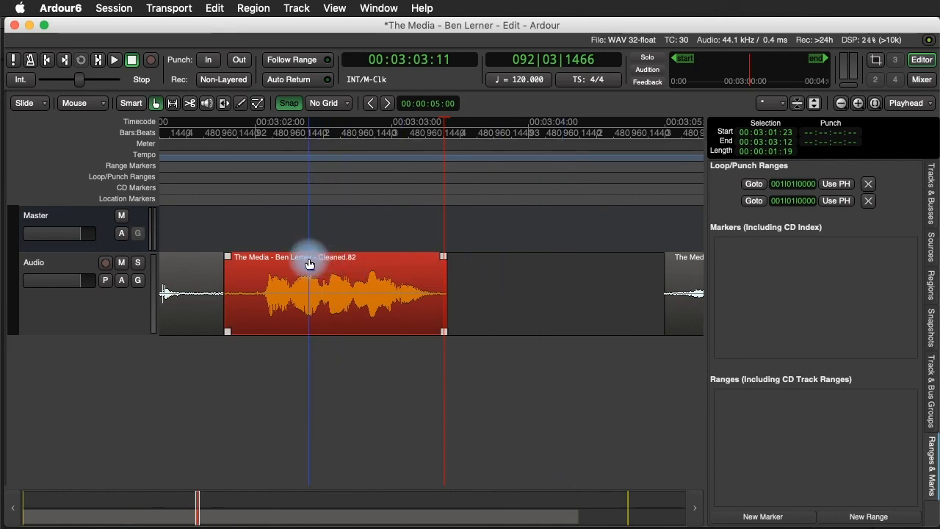
pyautogui.moveTo(309, 267); pyautogui.dragTo(544, 277)
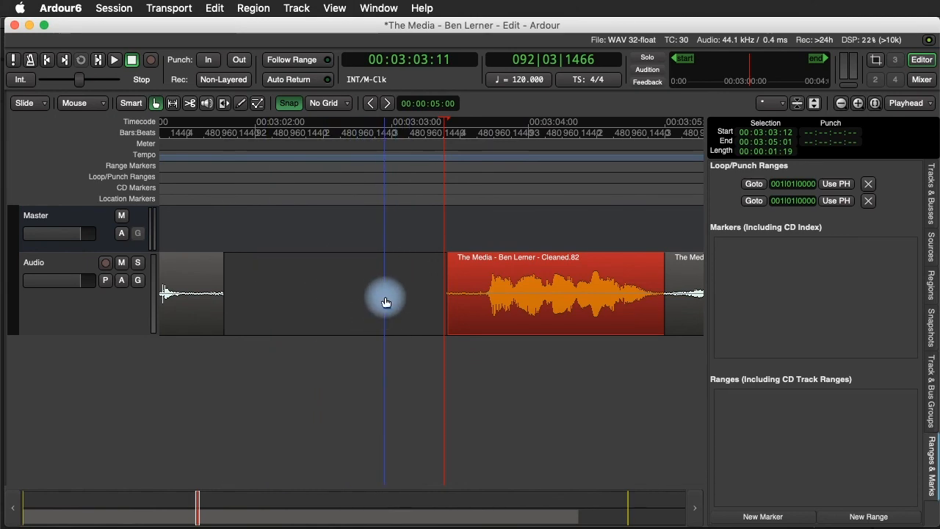
# - Undo the region moves, the split at about 00:03:05:01 and the deletion of the region between the two cuts
pyautogui.press('super+z')
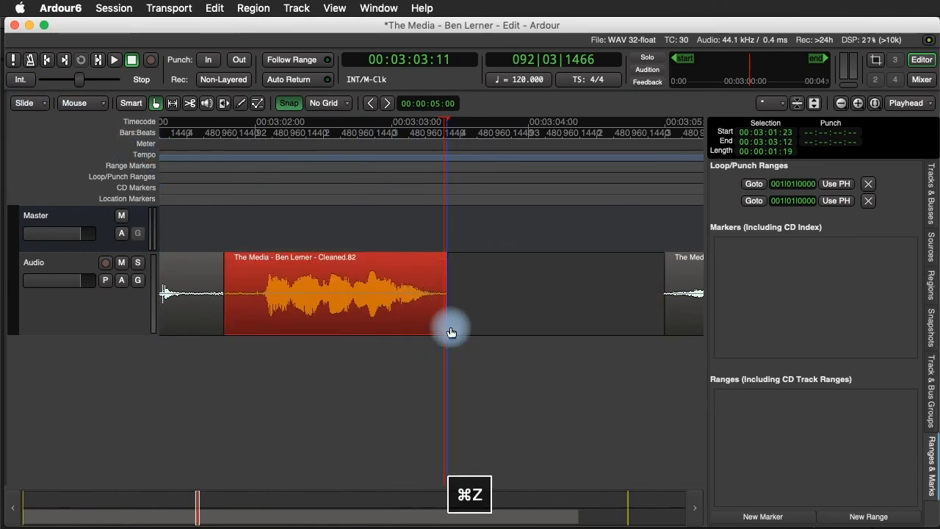
pyautogui.press('super+z')
pyautogui.press('super+z')
pyautogui.press('super+z')
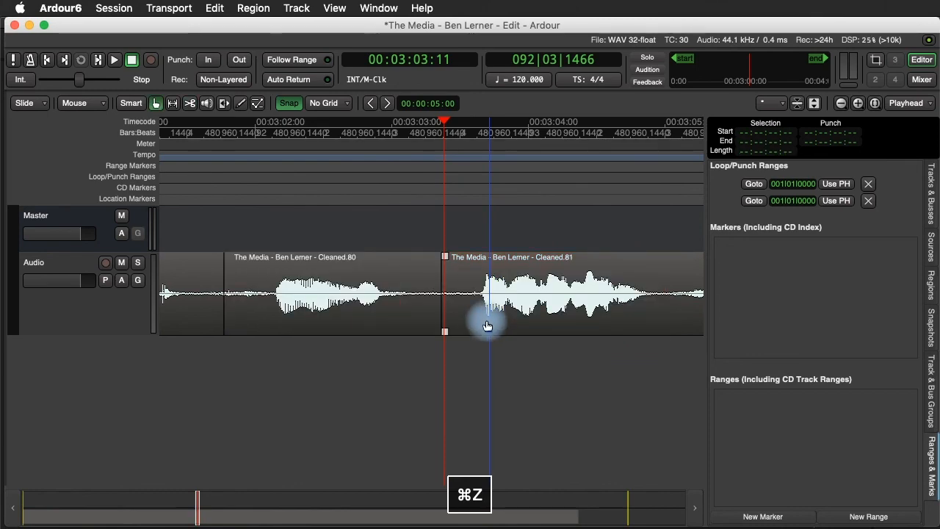
# - Switch the edit mode to Ripple and delete the region between 00:03:01:23 and 00:03:03:10
pyautogui.click(29, 103)
pyautogui.click(31, 110)
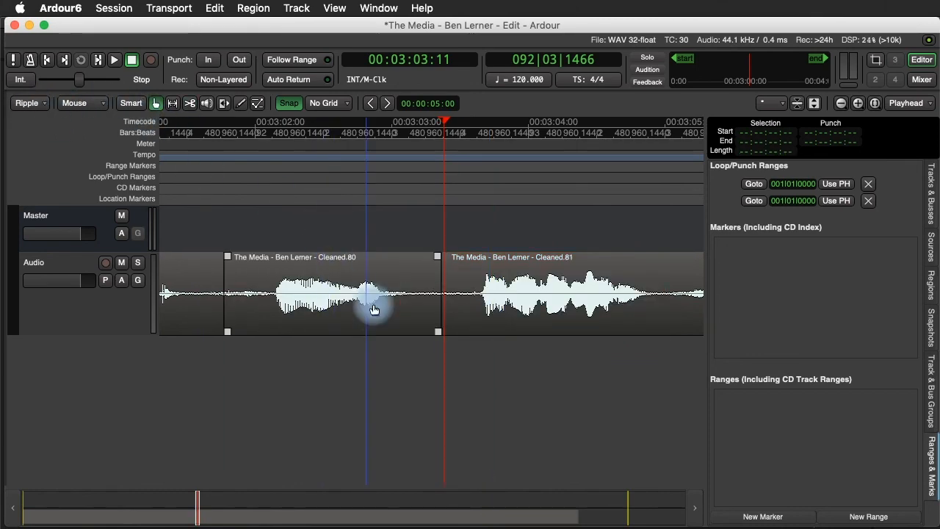
pyautogui.click(327, 282)
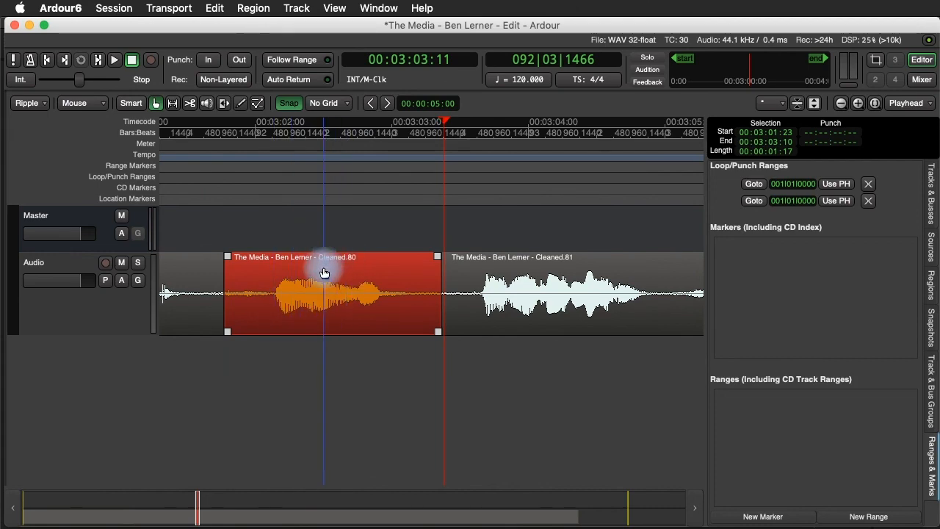
pyautogui.press('BackSpace')
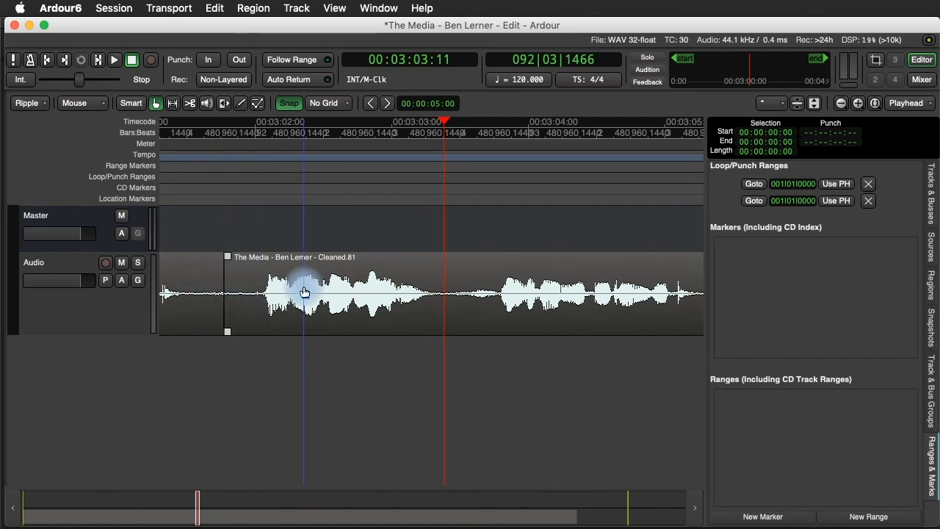
# - Split the region after the join at about 00:03:03:12, 00:03:04:14 and 00:03:05:07
pyautogui.press('c')
pyautogui.click(445, 294)
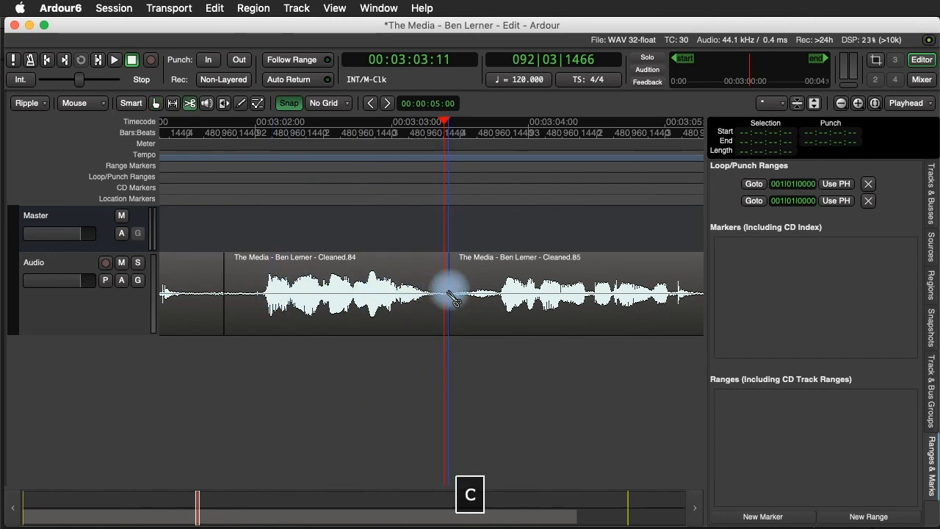
pyautogui.click(591, 298)
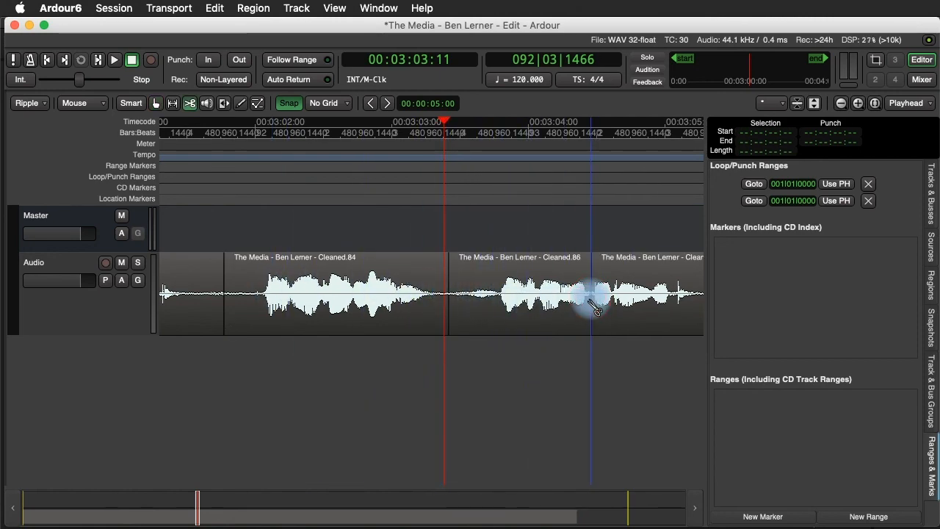
pyautogui.click(698, 304)
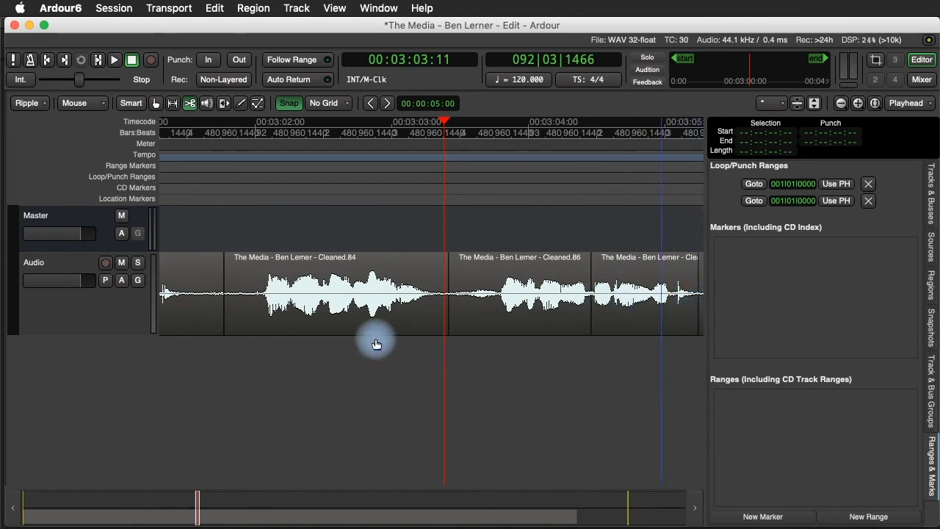
# - Cut the region starting at 00:03:01:23 and paste it at the next regions' join at about 00:03:03:18
pyautogui.press('g')
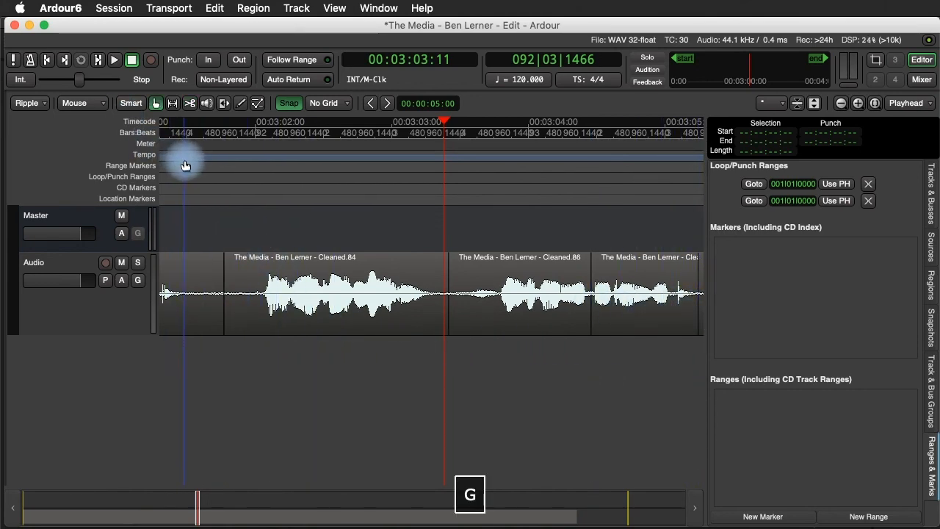
pyautogui.click(293, 268)
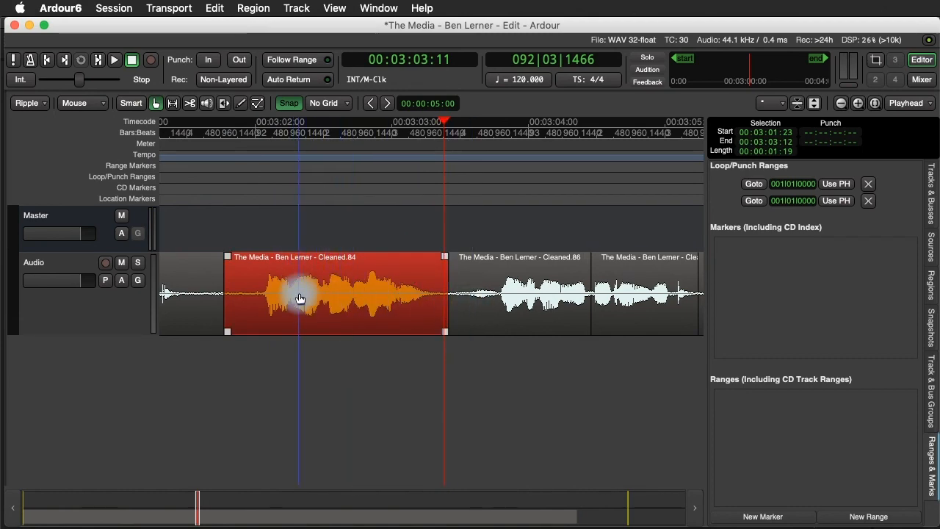
pyautogui.press('super+x')
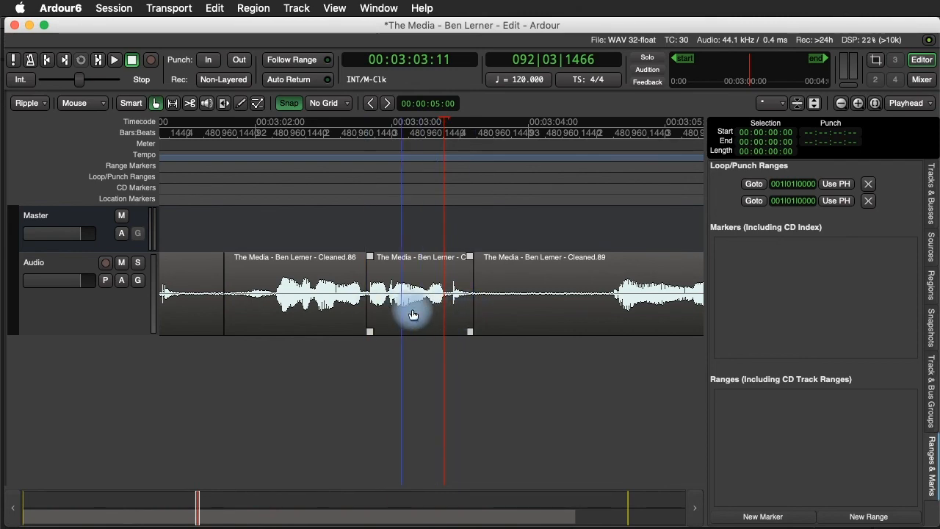
pyautogui.moveTo(464, 309); pyautogui.dragTo(478, 311)
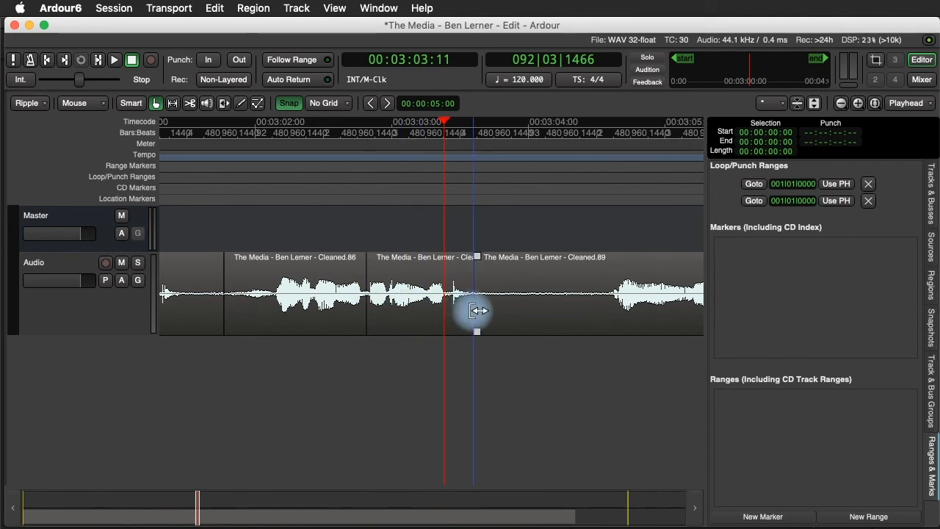
pyautogui.press('super+v')
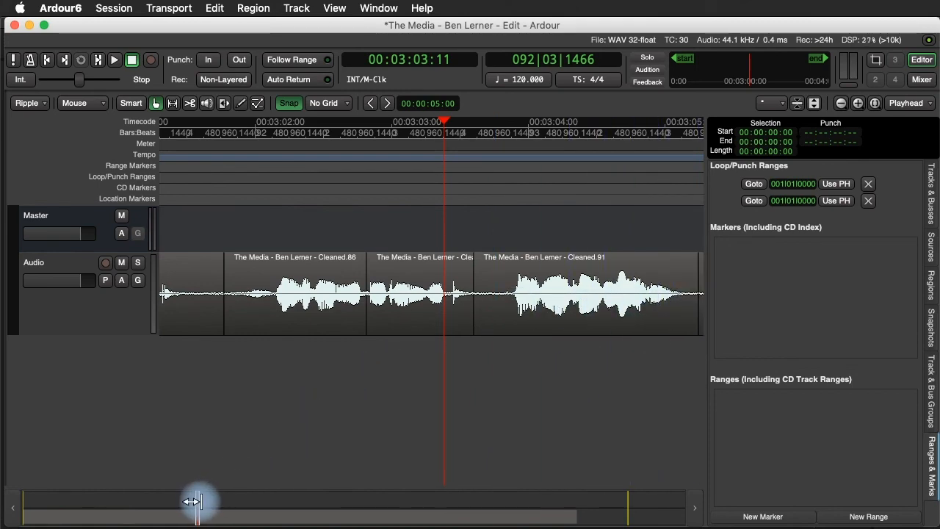
pyautogui.moveTo(201, 502); pyautogui.dragTo(203, 501)
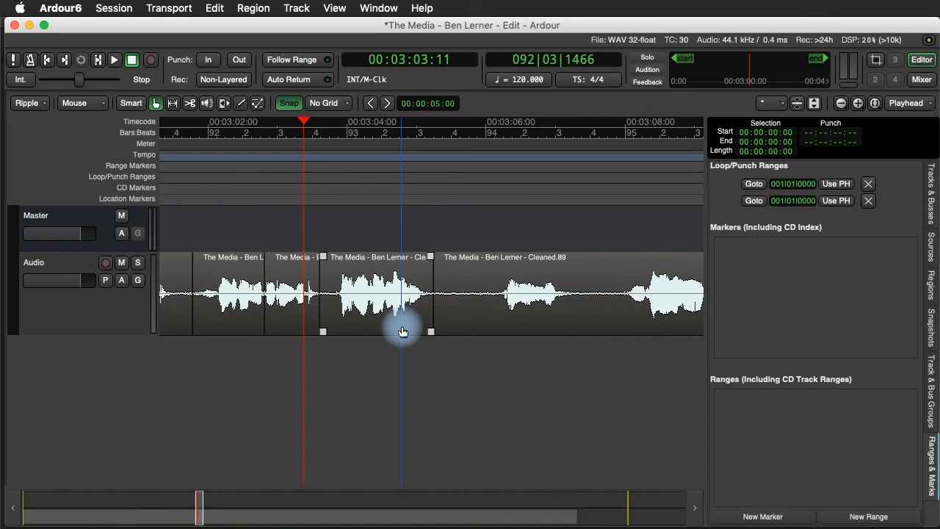
pyautogui.click(36, 103)
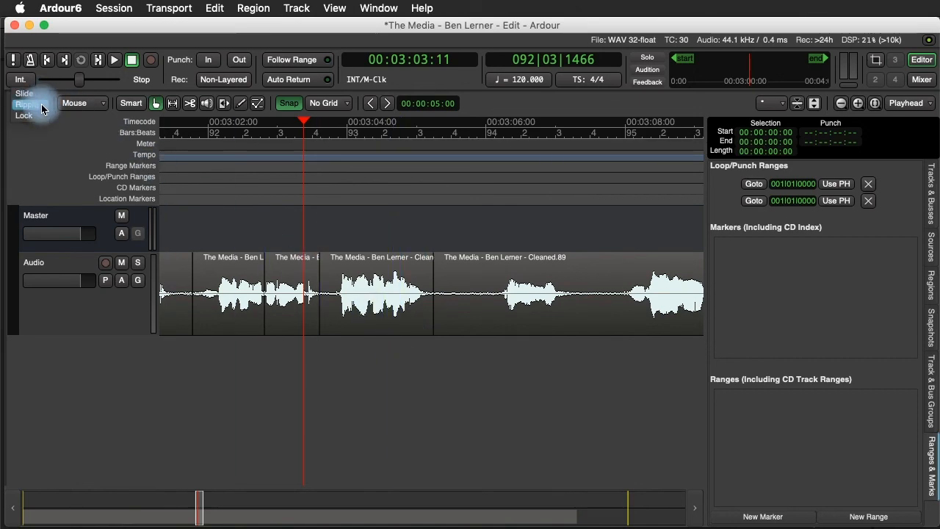
pyautogui.click(42, 109)
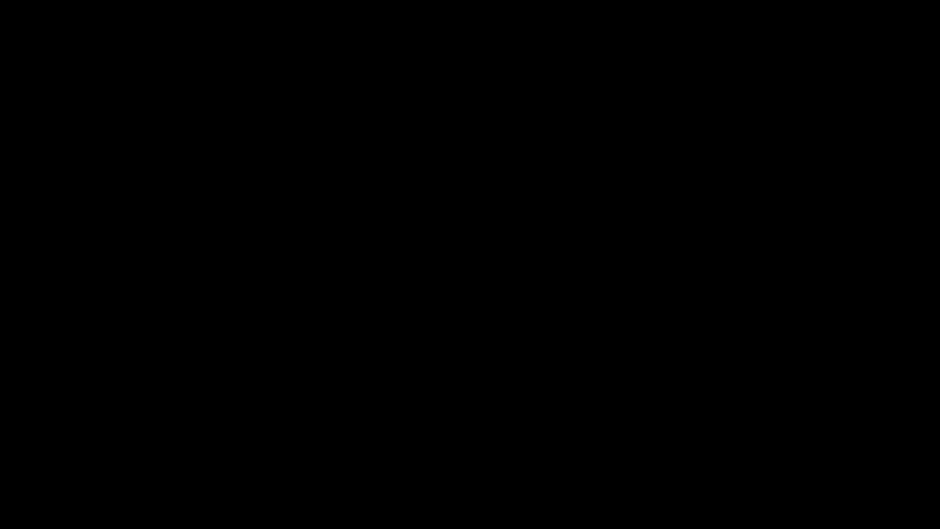